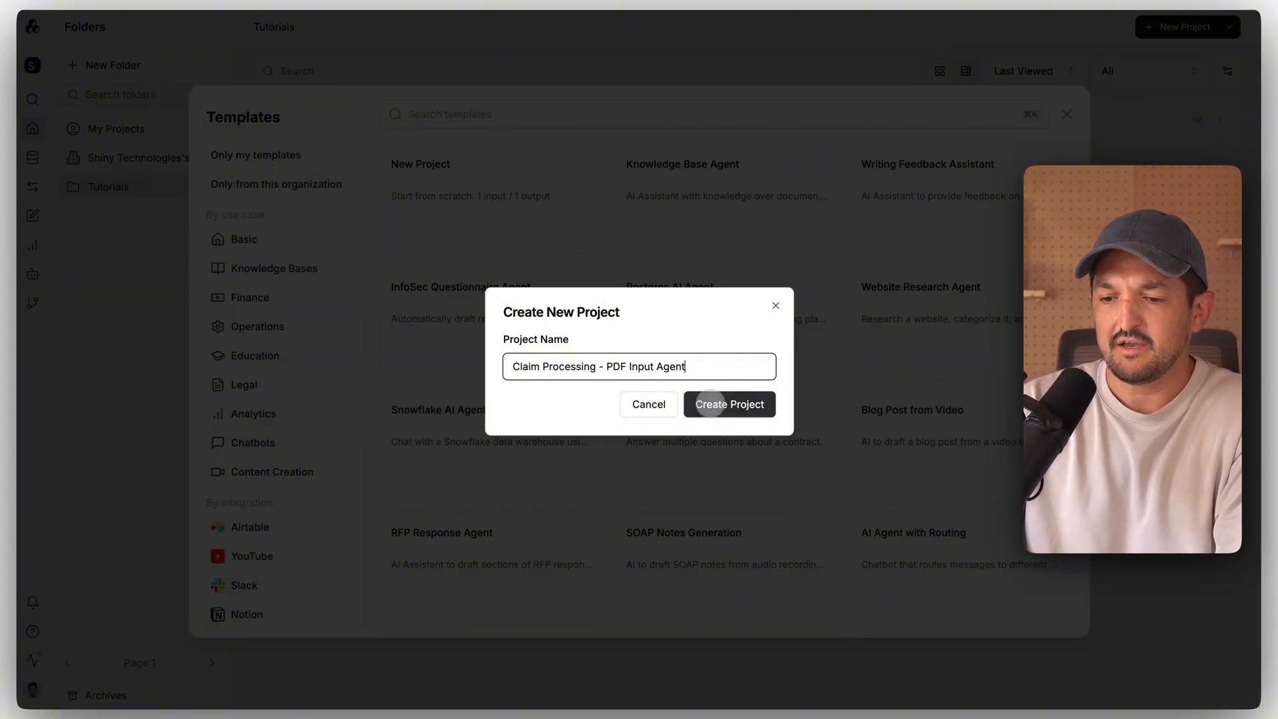
# Create the project "Claim Processing - PDF Input Agent" and move the Output node closer to the OpenAI node
pyautogui.click(713, 406)
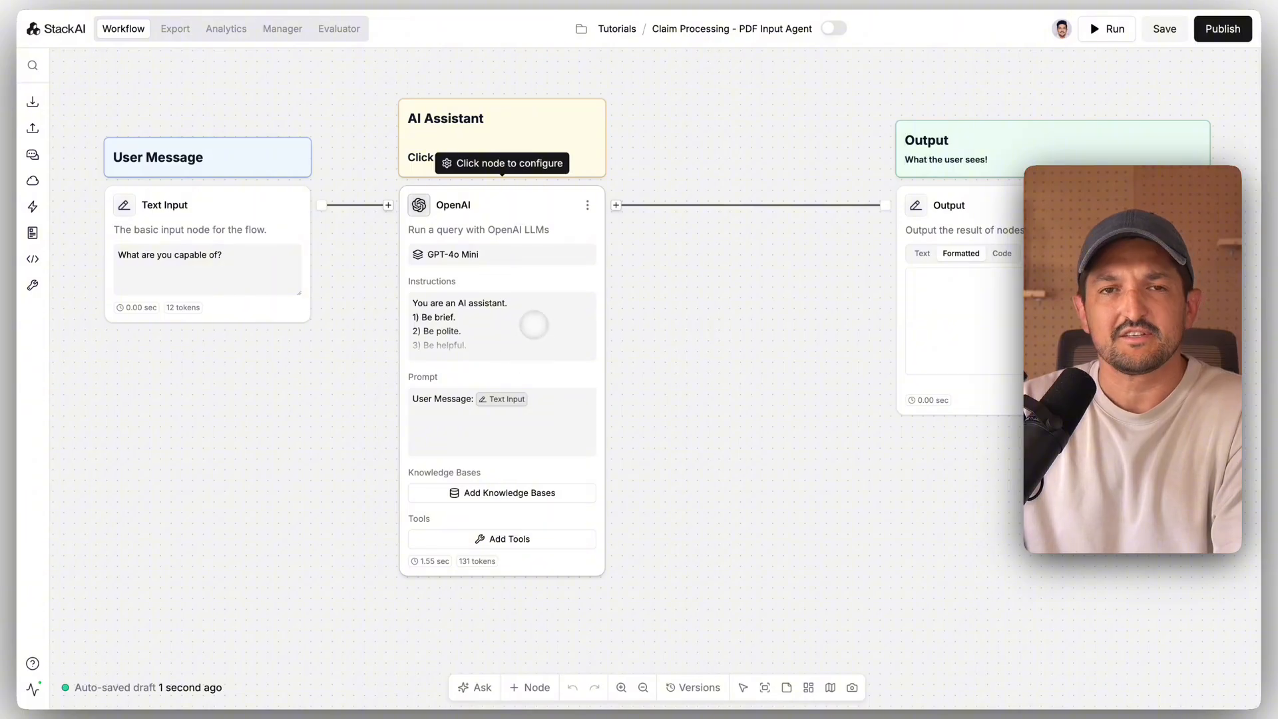
pyautogui.moveTo(1051, 205); pyautogui.dragTo(850, 205)
pyautogui.moveTo(764, 500); pyautogui.dragTo(877, 500)
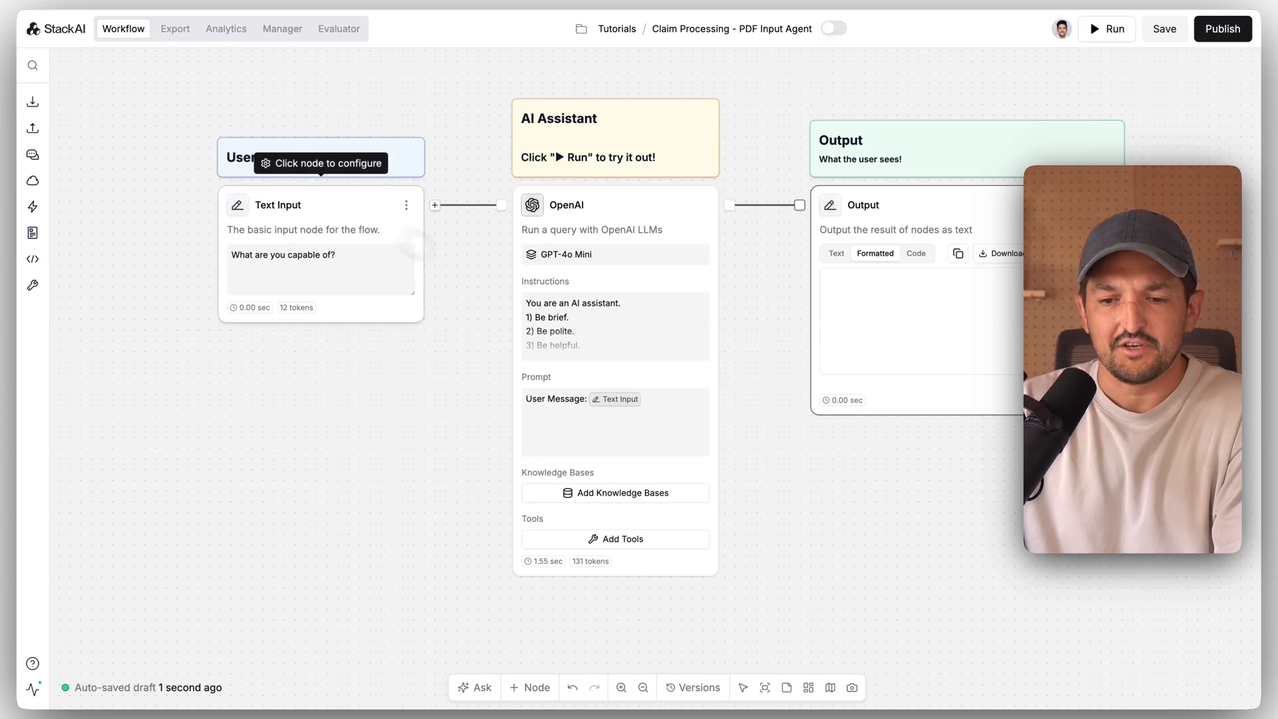
# Add a Files input node below the Text Input node and connect its output to the OpenAI node
pyautogui.click(349, 202)
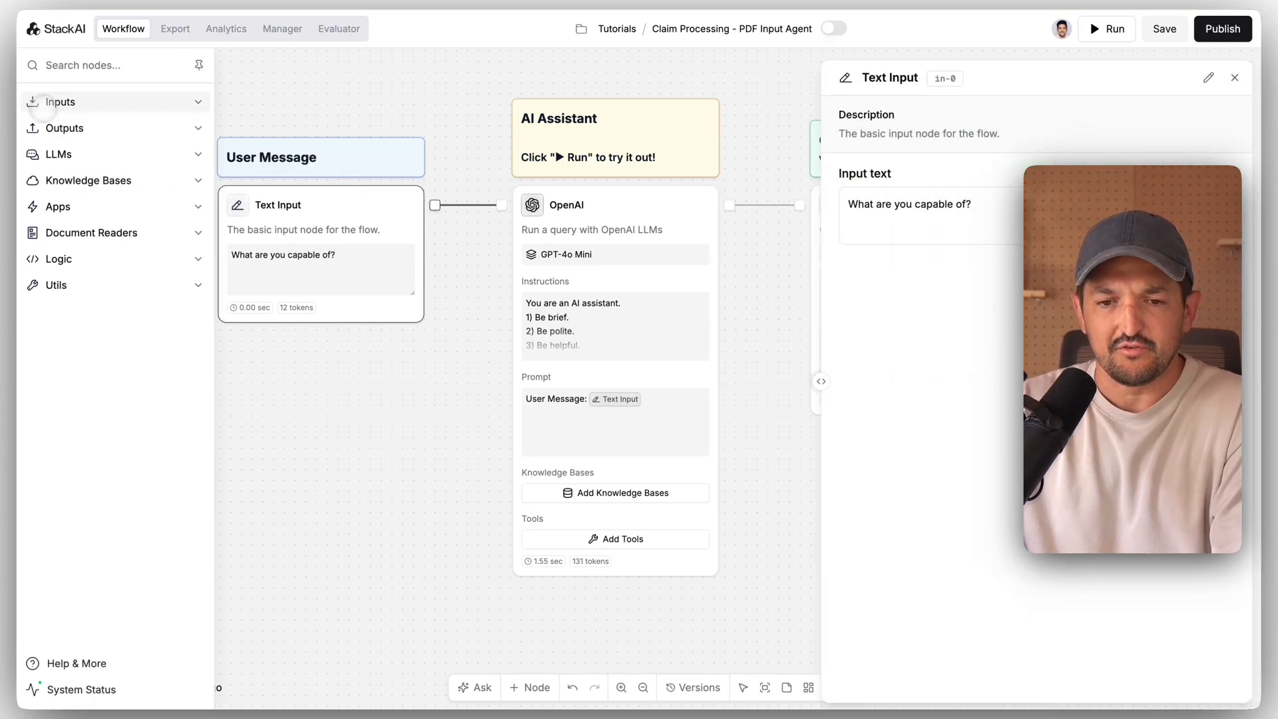
pyautogui.click(56, 103)
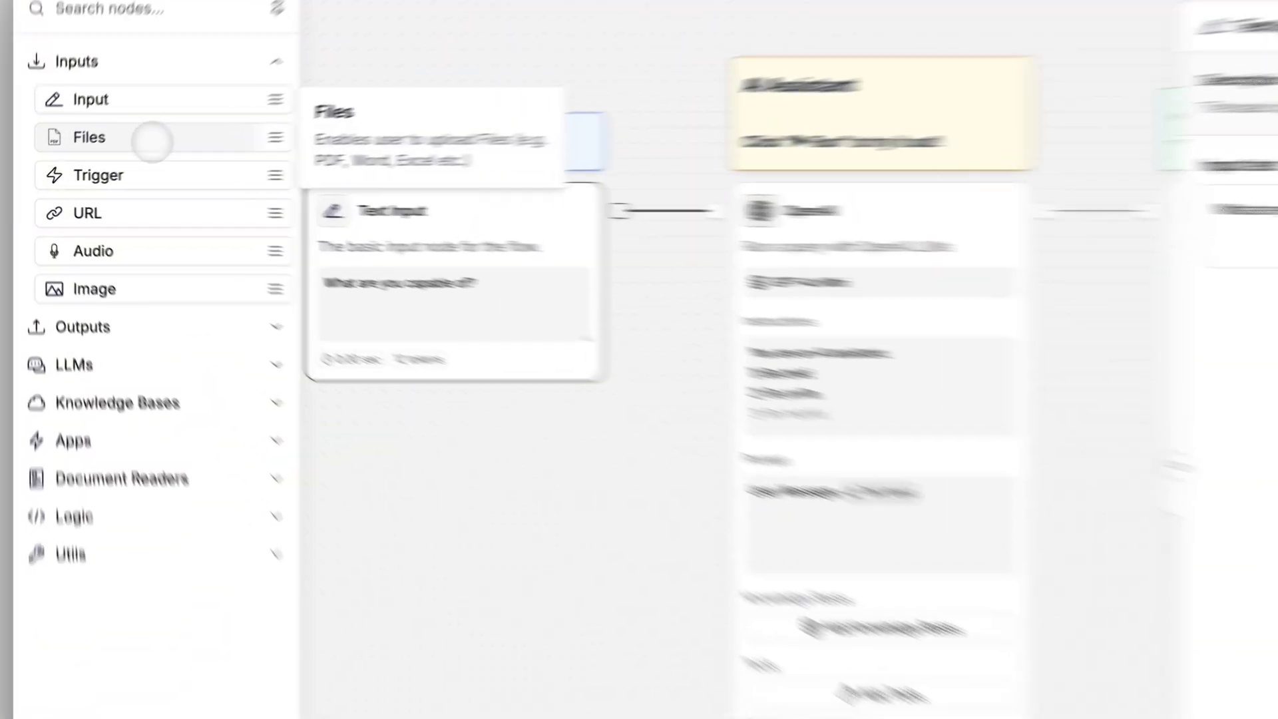
pyautogui.moveTo(122, 156); pyautogui.dragTo(320, 438)
pyautogui.moveTo(504, 588); pyautogui.dragTo(405, 409)
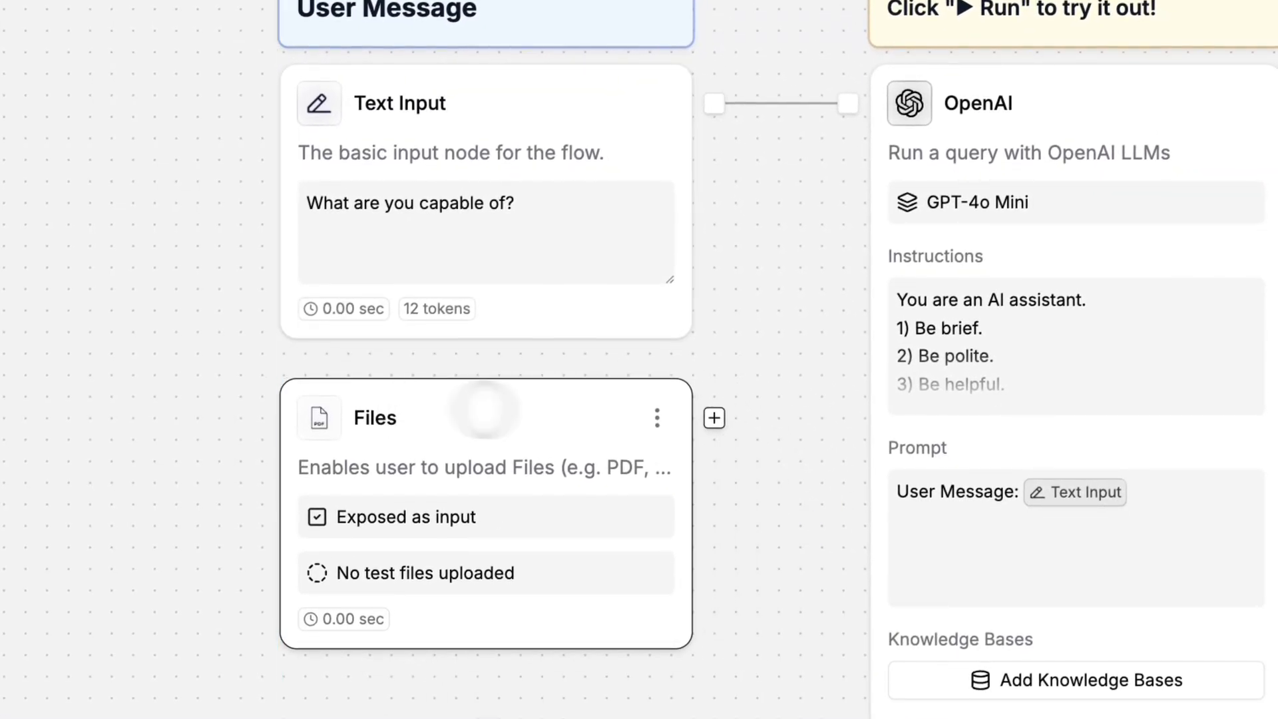
pyautogui.moveTo(715, 418); pyautogui.dragTo(848, 104)
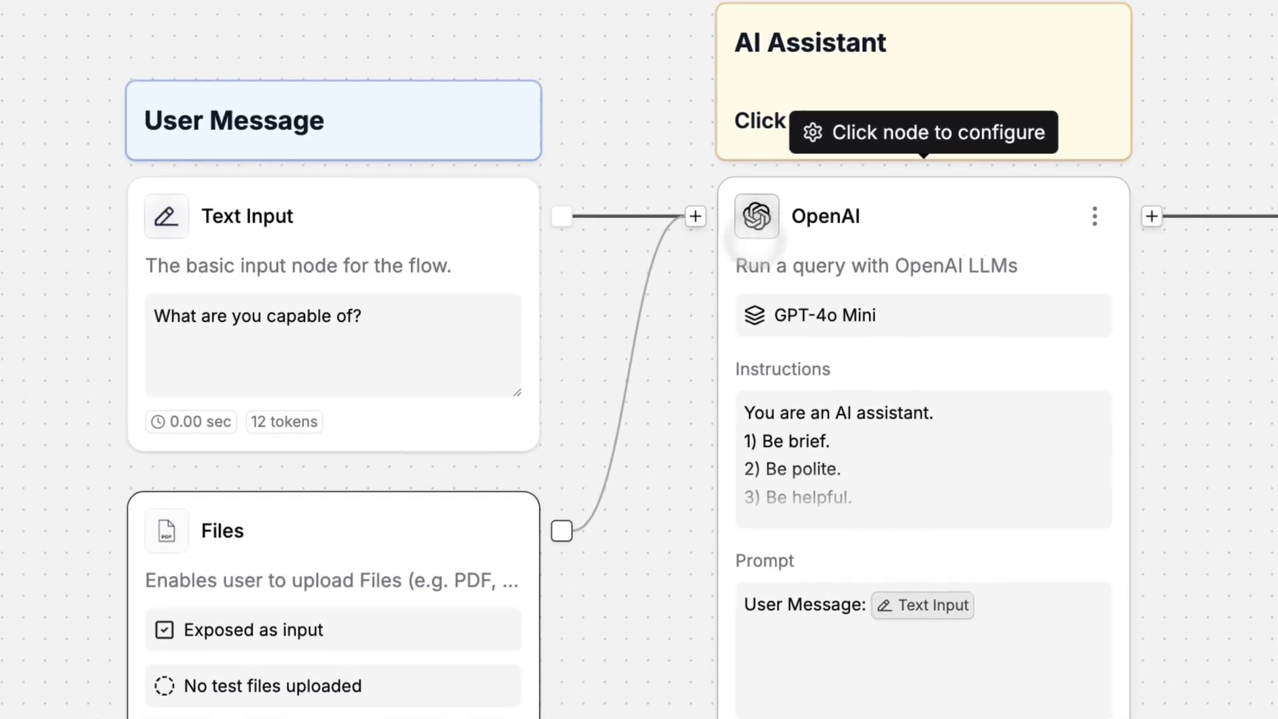
# Delete the Text Input node with its User Message note and move the Files node into their place beside OpenAI
pyautogui.click(481, 189)
pyautogui.press('Delete')
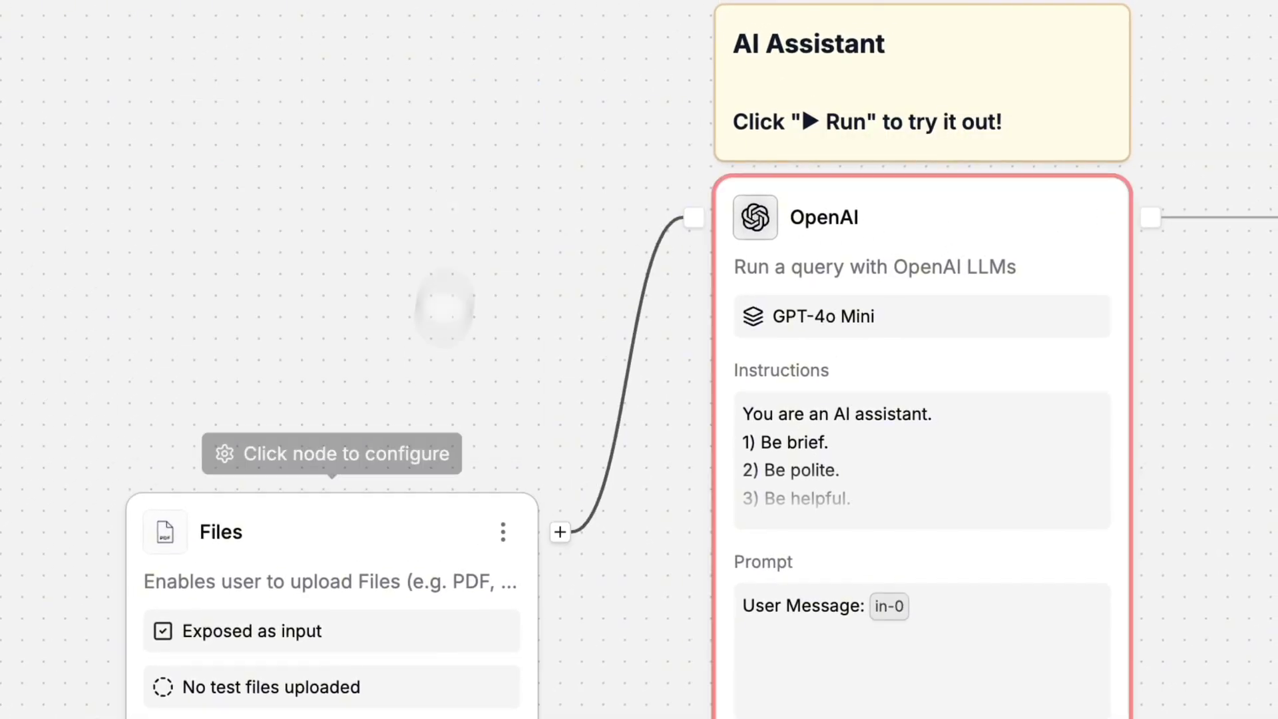
pyautogui.moveTo(337, 528); pyautogui.dragTo(444, 215)
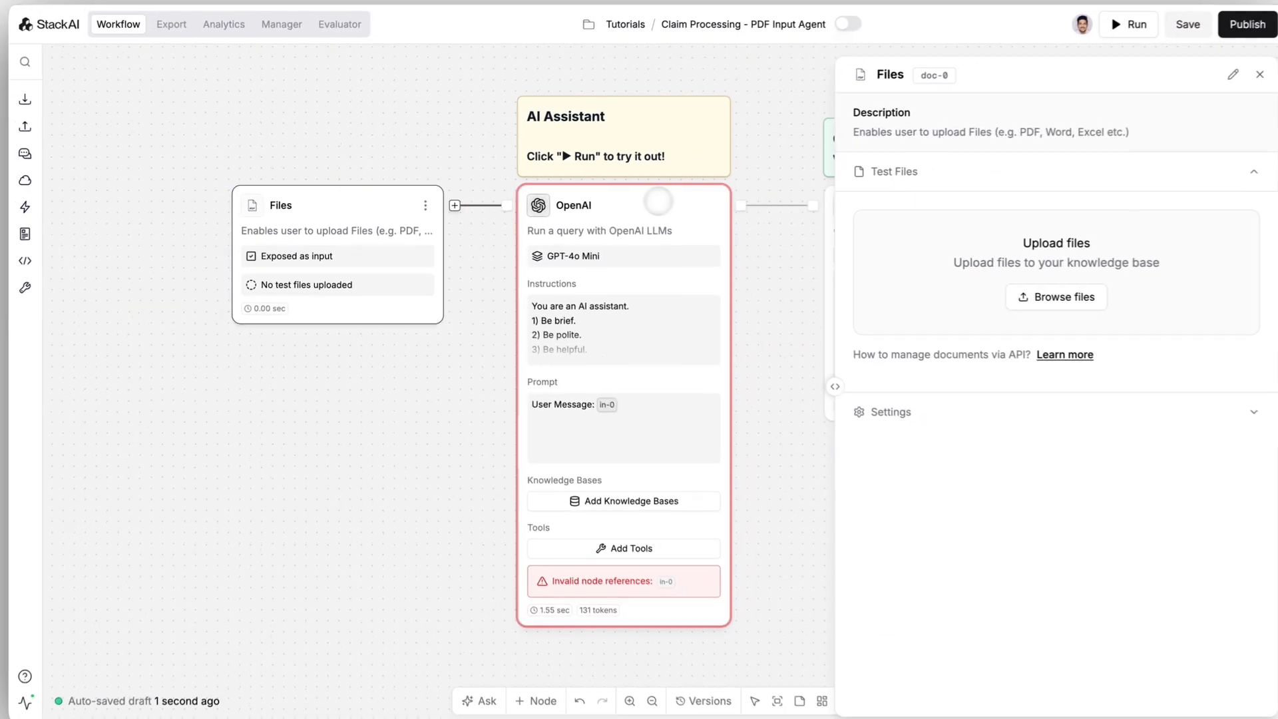
# Remove the invalid in-0 reference from the OpenAI node's prompt, save the workflow and close the node's settings
pyautogui.click(726, 205)
pyautogui.scroll(-4, 923, 506)
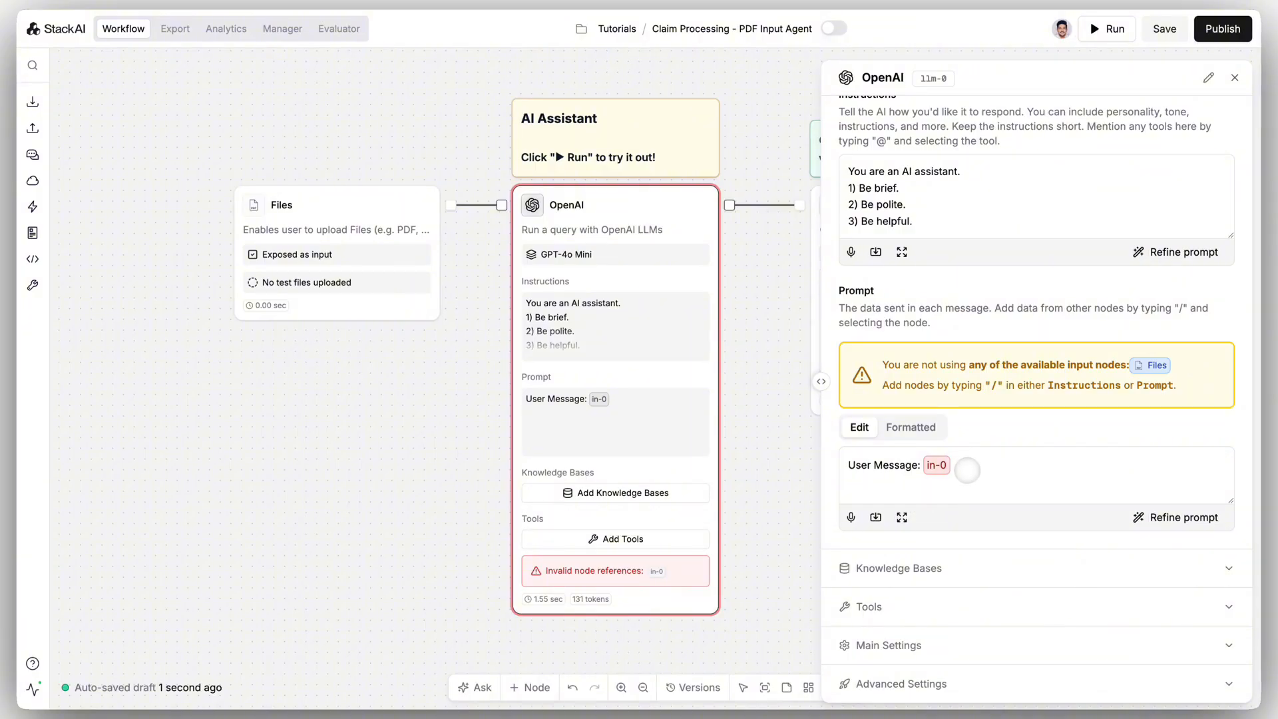
pyautogui.doubleClick(967, 470)
pyautogui.press('BackSpace')
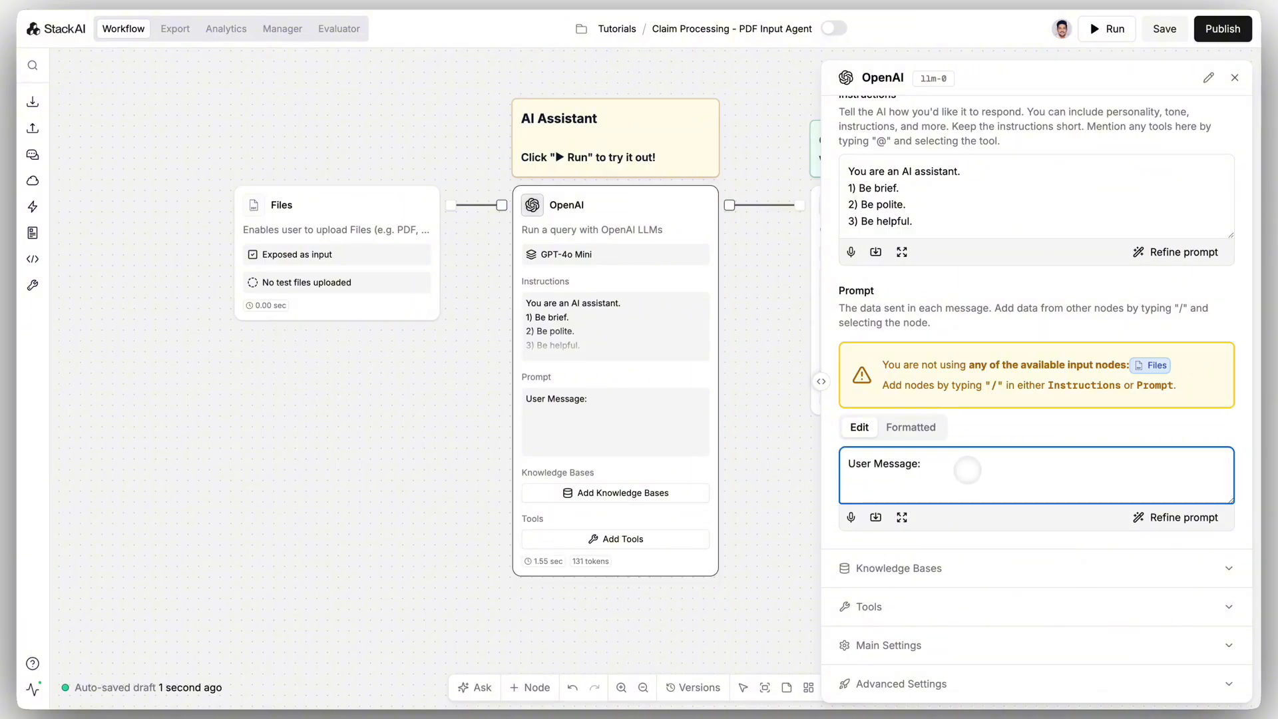
pyautogui.click(1169, 31)
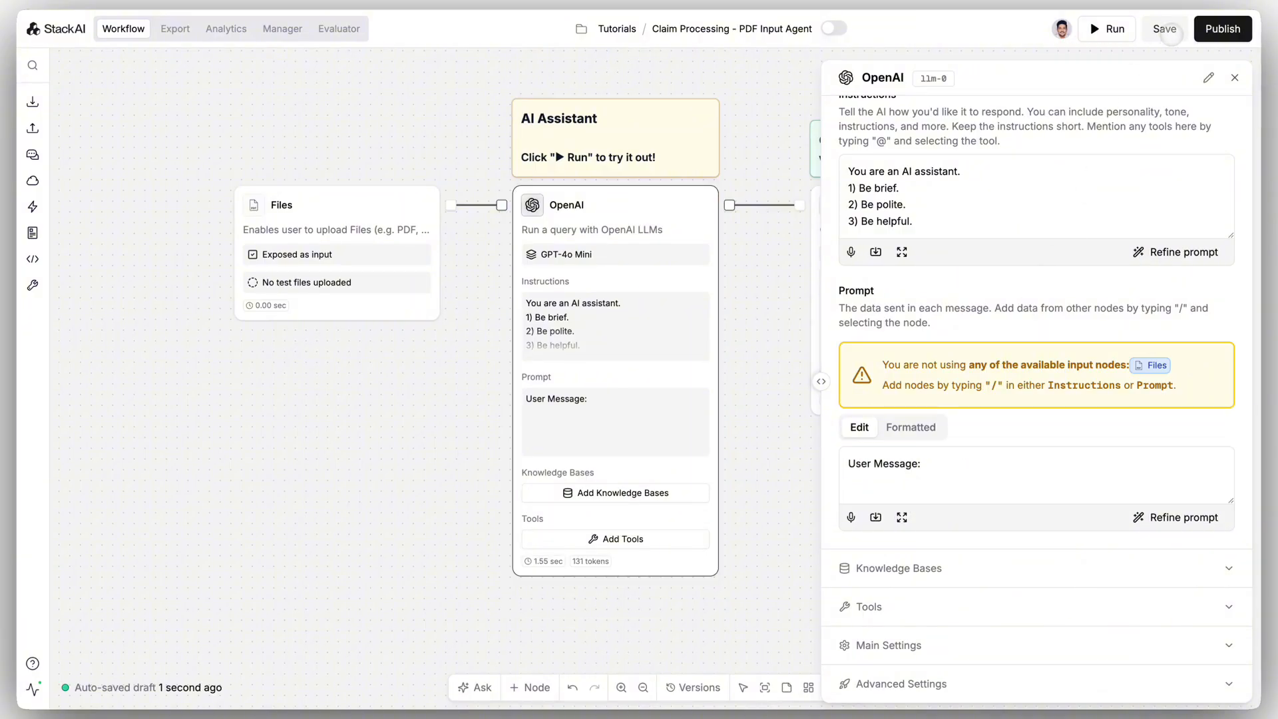
pyautogui.click(1235, 78)
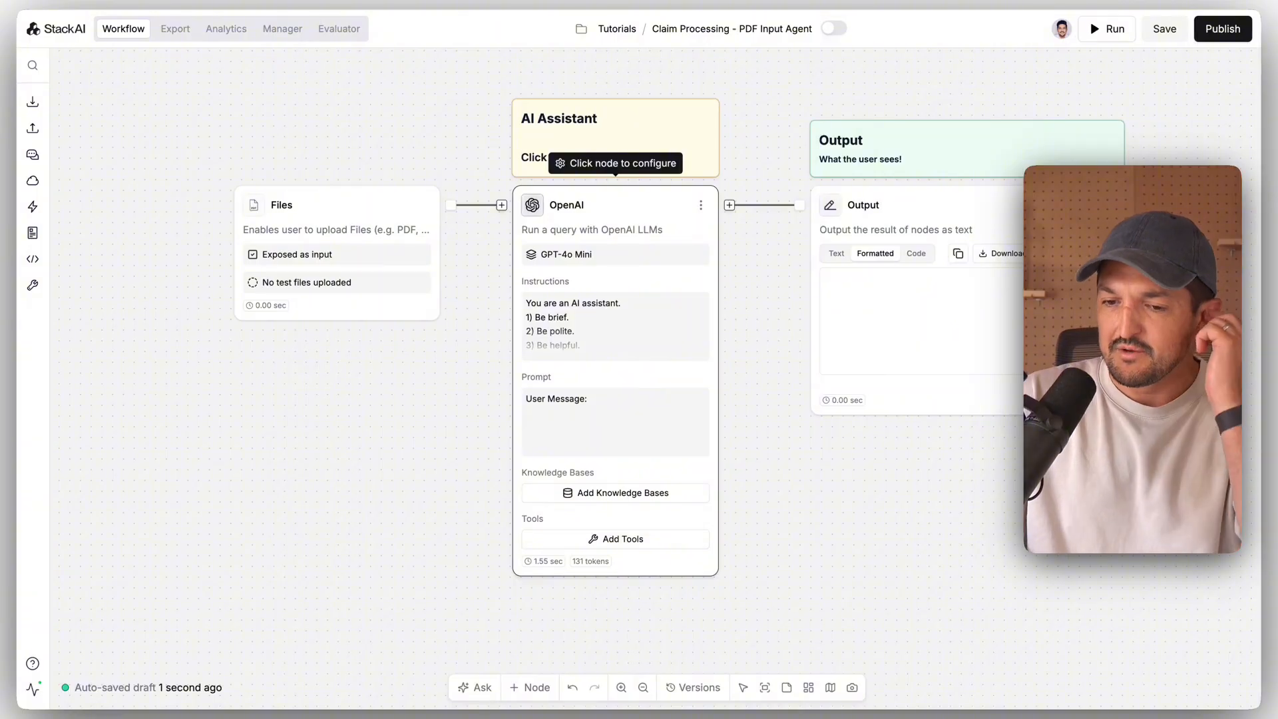
# Replace the OpenAI node's default instructions with the copied insurance claims extraction instructions and their JSON schema
pyautogui.click(600, 323)
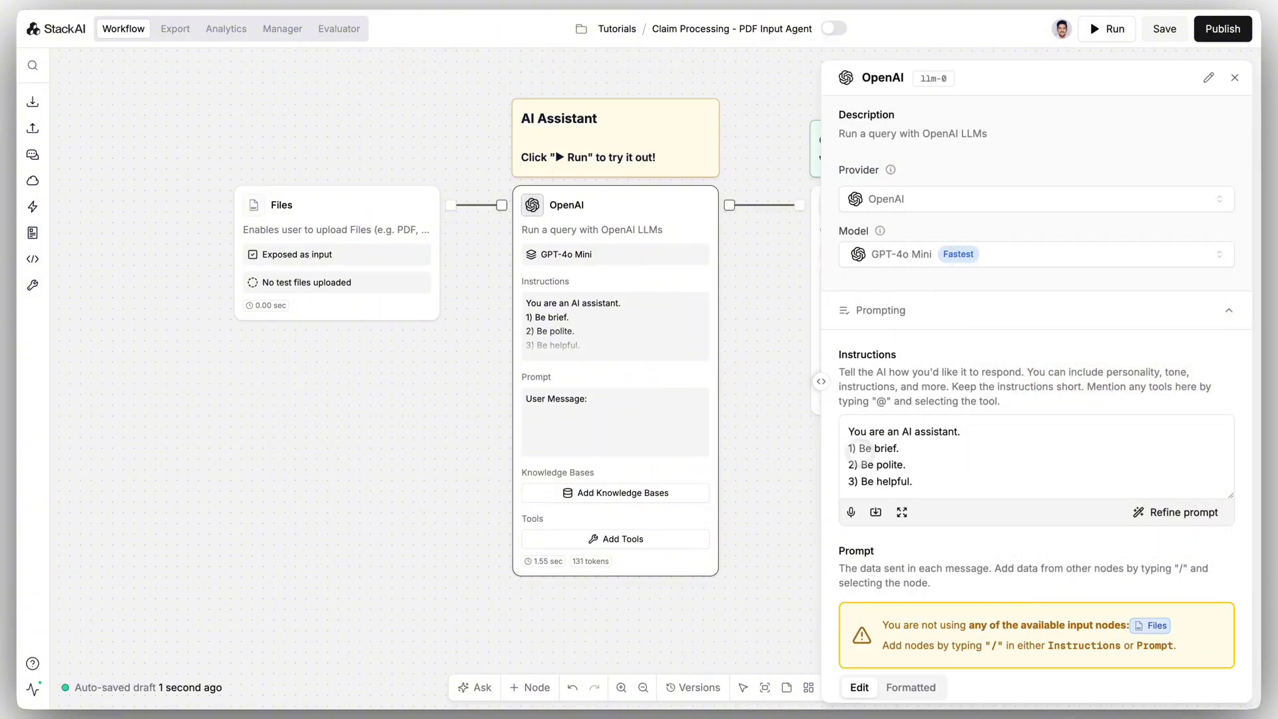
pyautogui.scroll(-4, 948, 460)
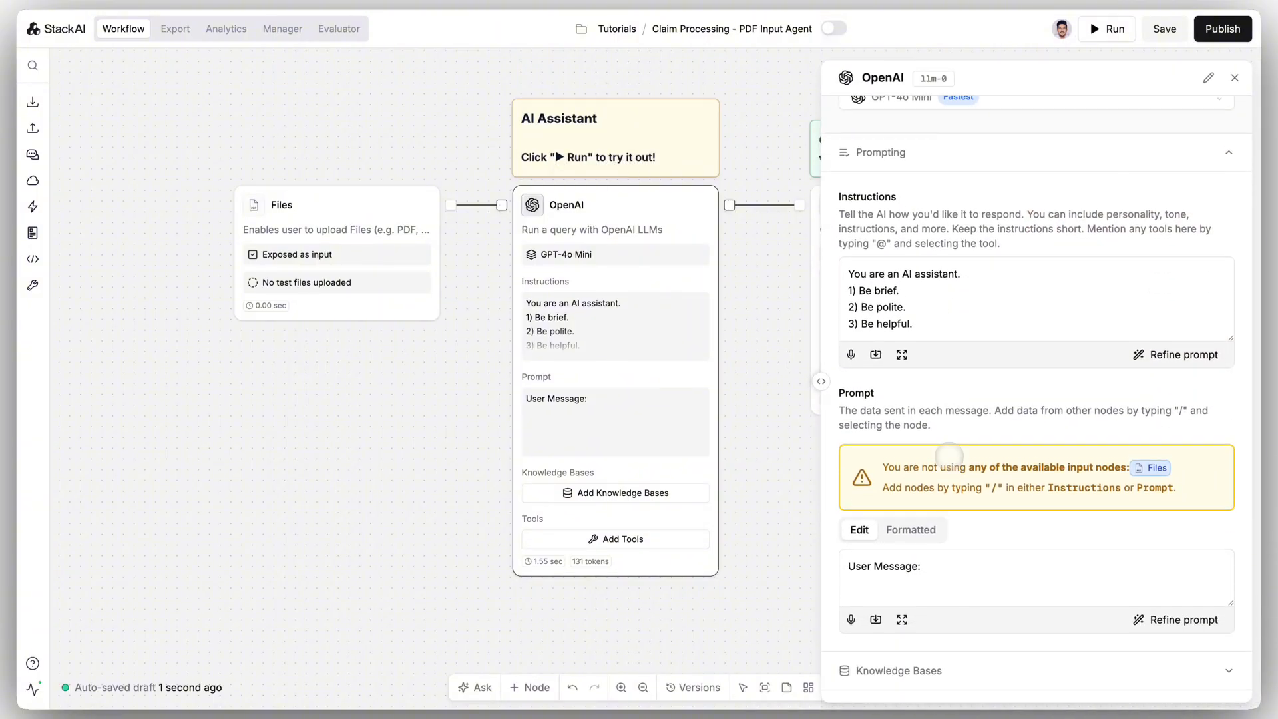
pyautogui.click(924, 207)
pyautogui.hotkey('ctrl', 'a')
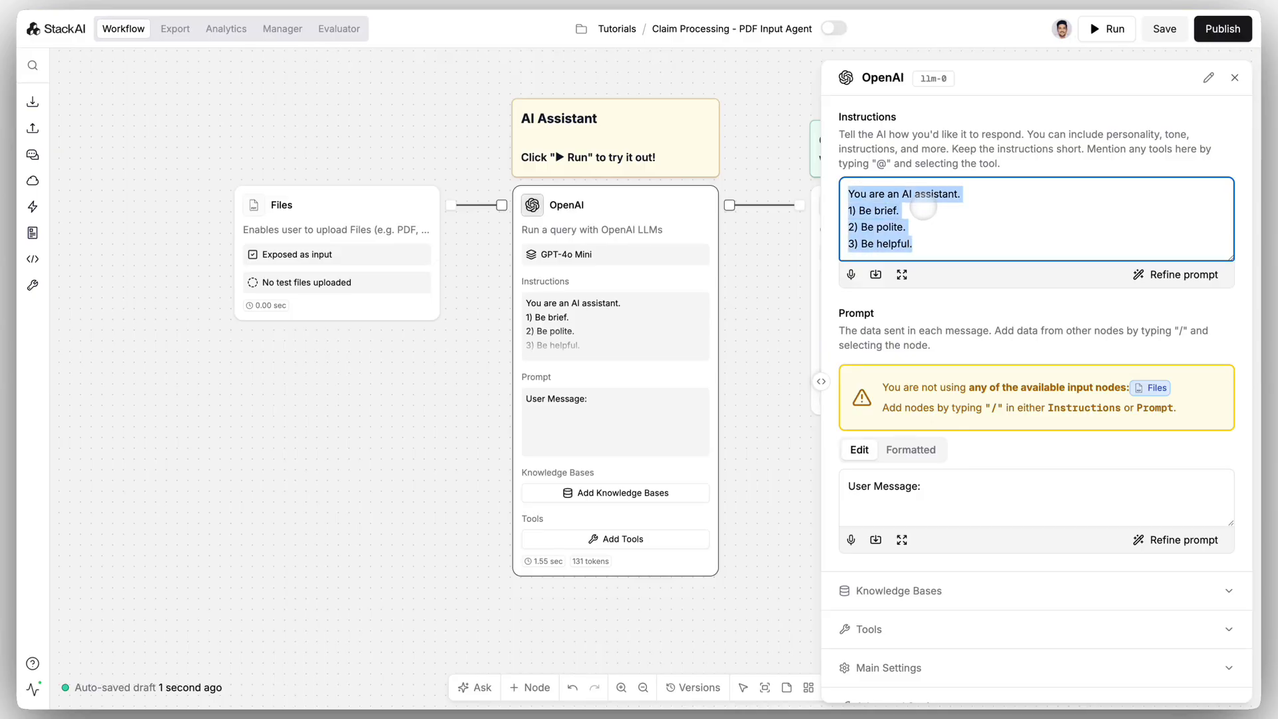
pyautogui.press('BackSpace')
pyautogui.hotkey('ctrl', 'v')
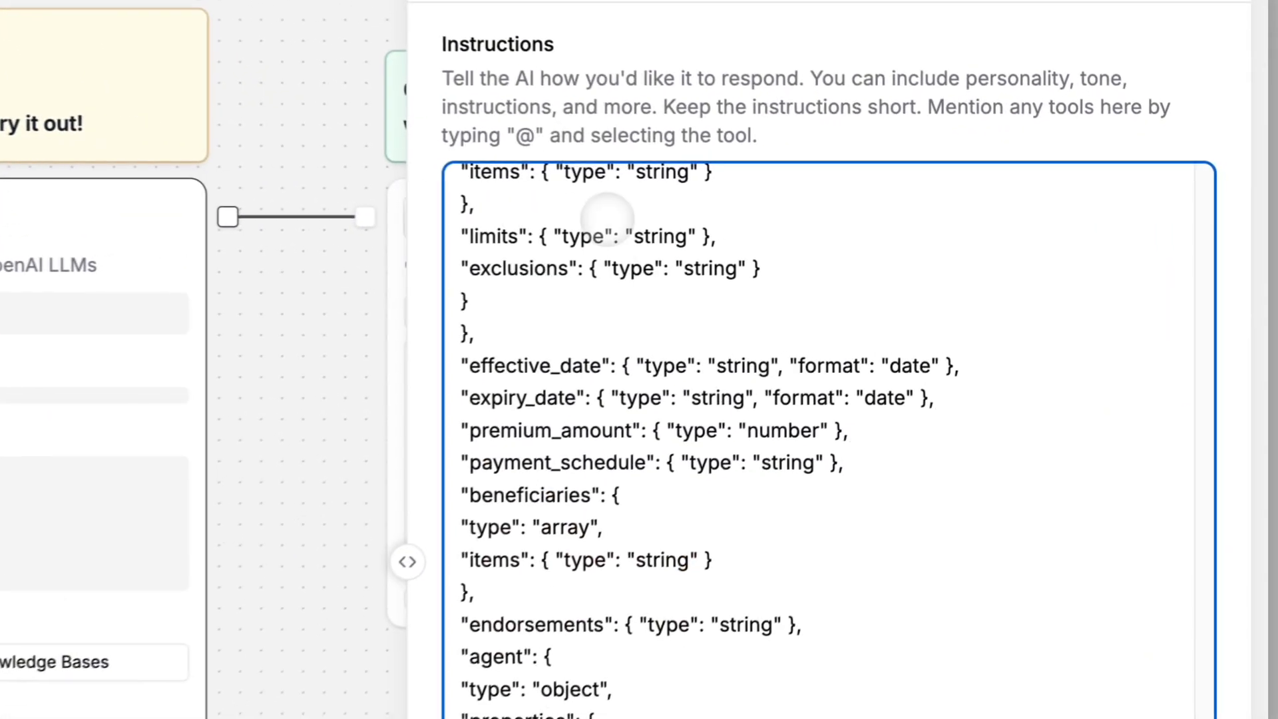
# Correct the first line of the instructions to "You extract data from insurance claims documents into JSON."
pyautogui.scroll(10, 678, 586)
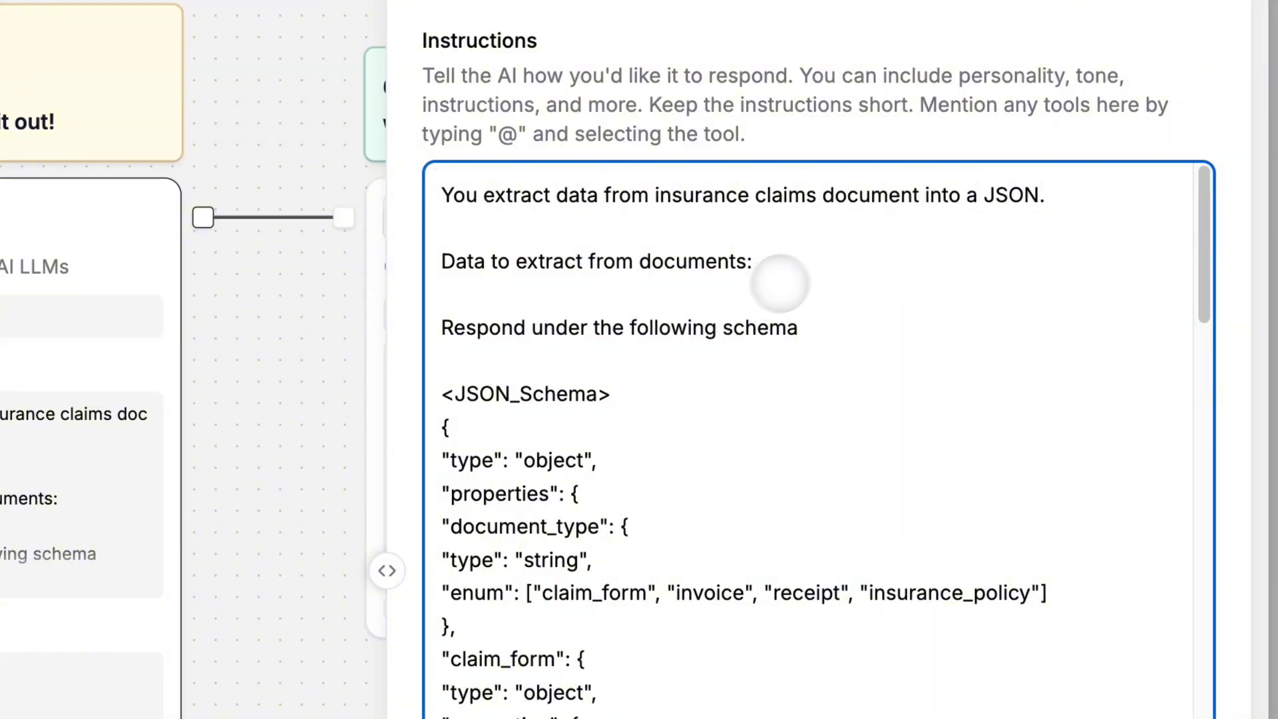
pyautogui.click(920, 194)
pyautogui.write('s')
pyautogui.click(989, 194)
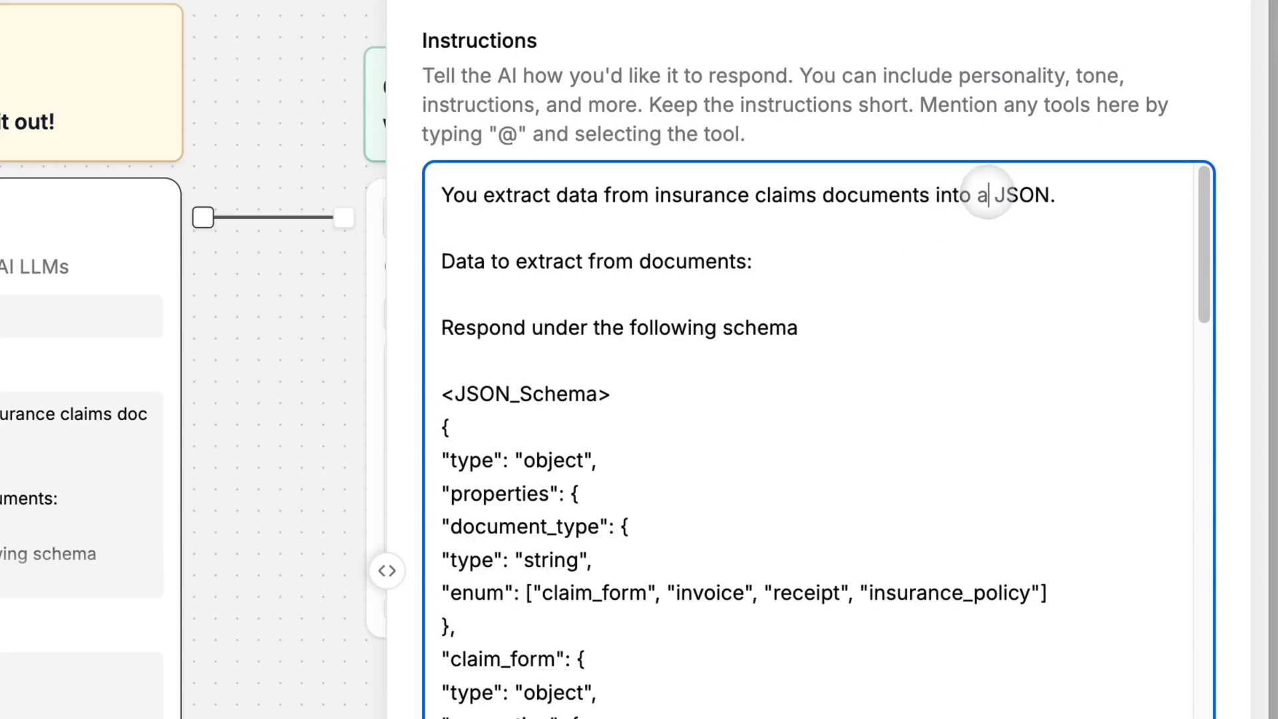
pyautogui.press('BackSpace')
pyautogui.press('BackSpace')
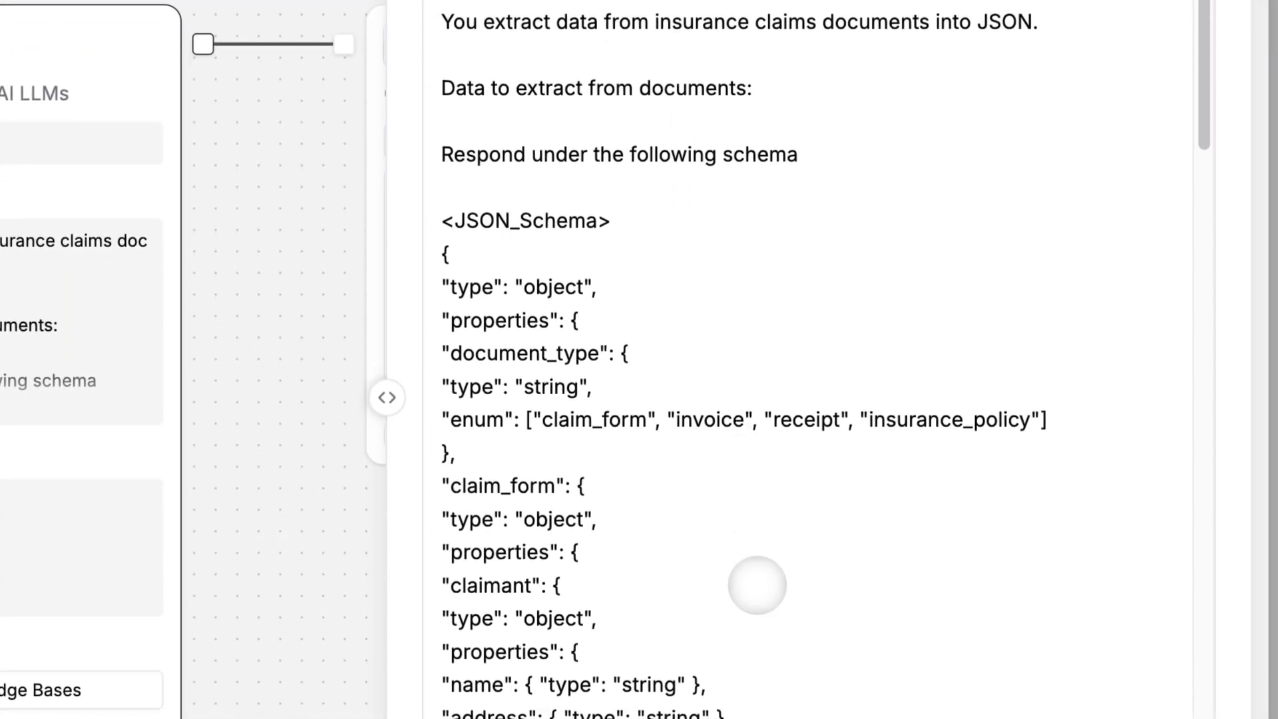
# Examine the JSON schema in the instructions, covering the claim form, invoice, receipt and insurance policy fields through to its end
pyautogui.scroll(-4, 756, 585)
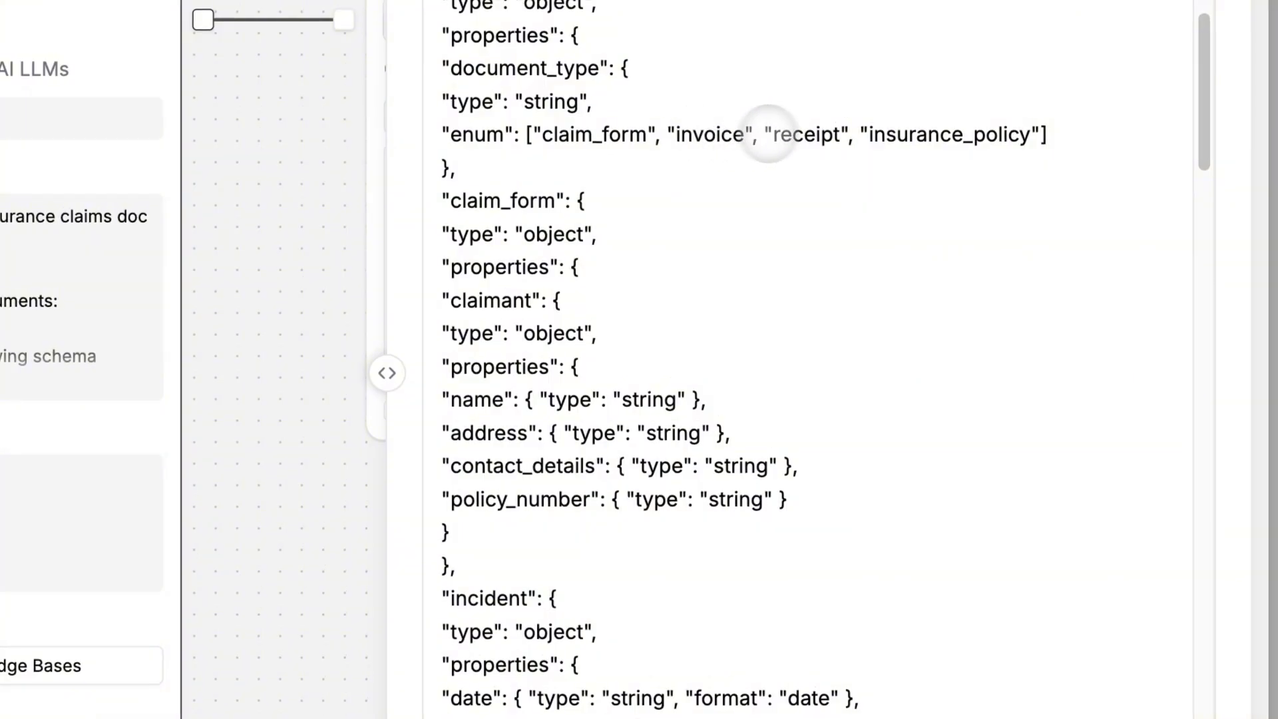
pyautogui.scroll(-3, 751, 440)
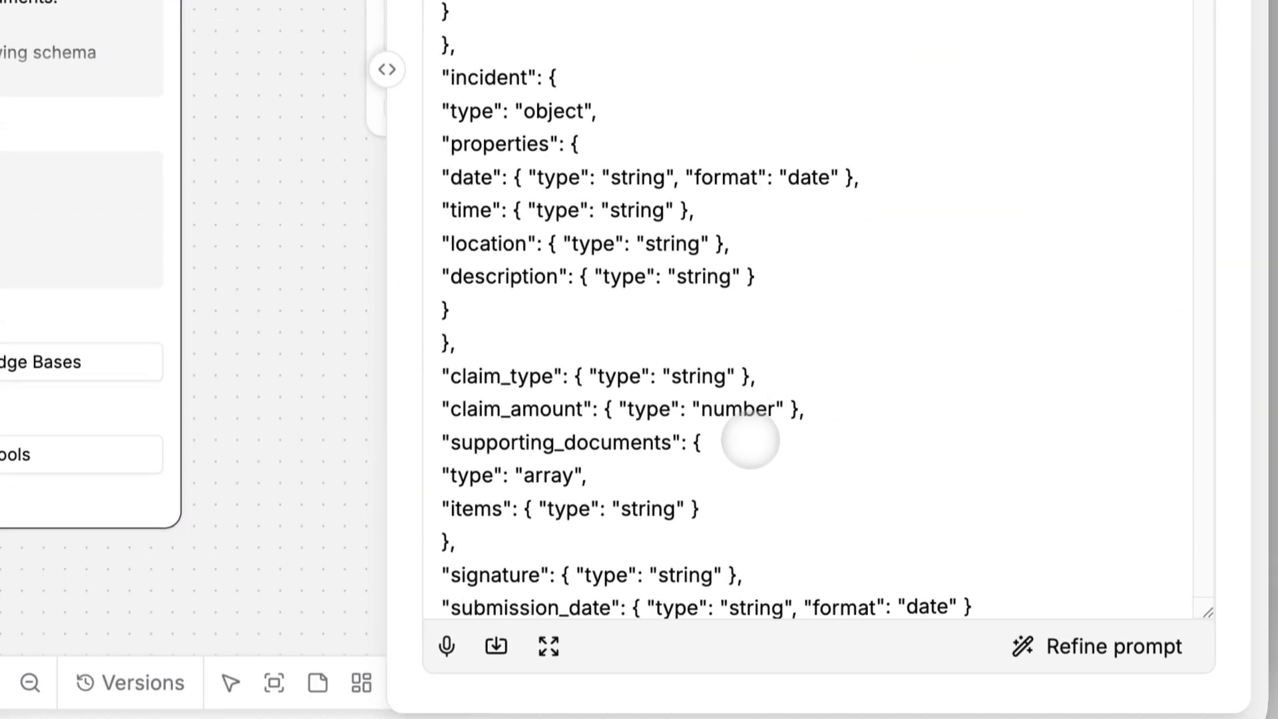
pyautogui.scroll(-8, 750, 440)
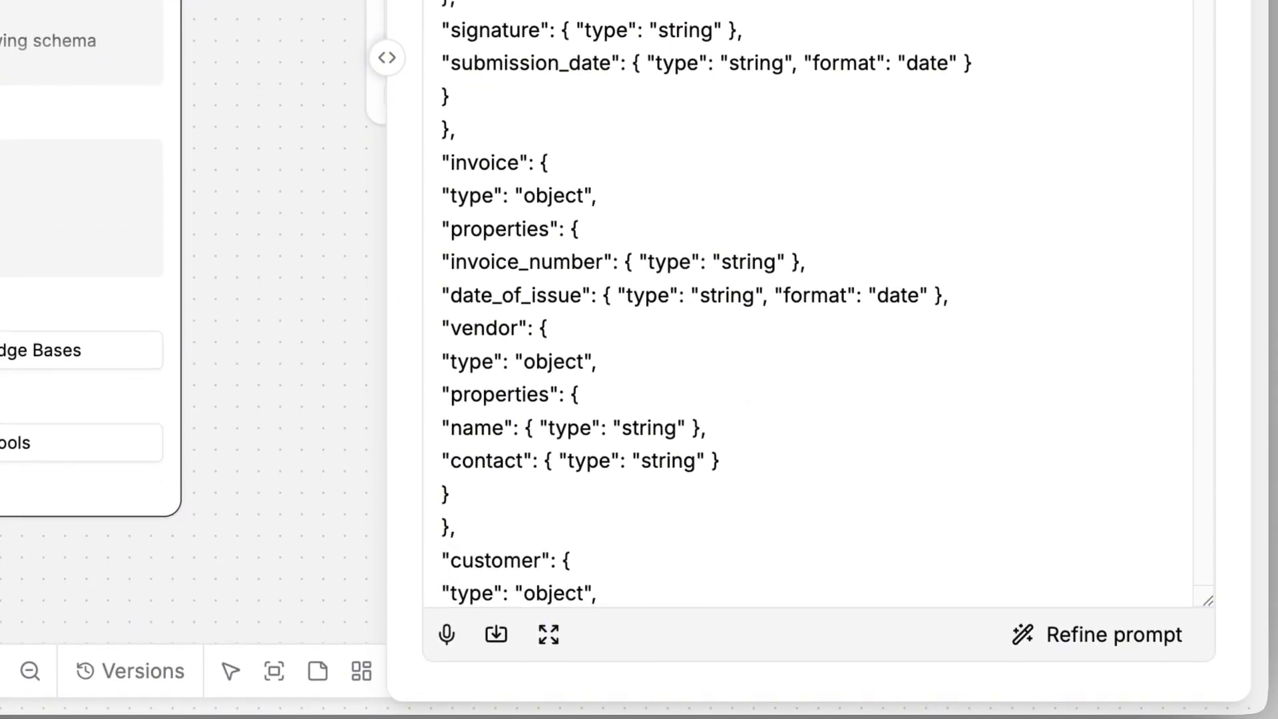
pyautogui.scroll(-2, 807, 303)
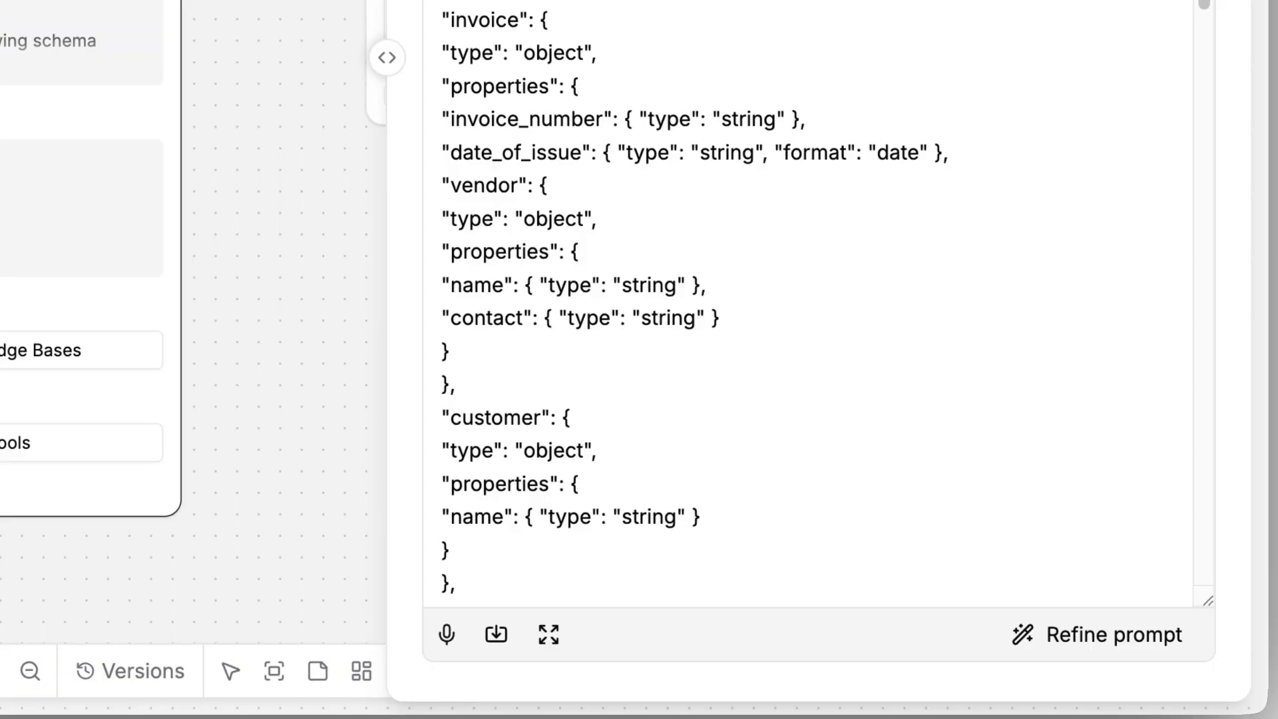
pyautogui.scroll(-5, 807, 303)
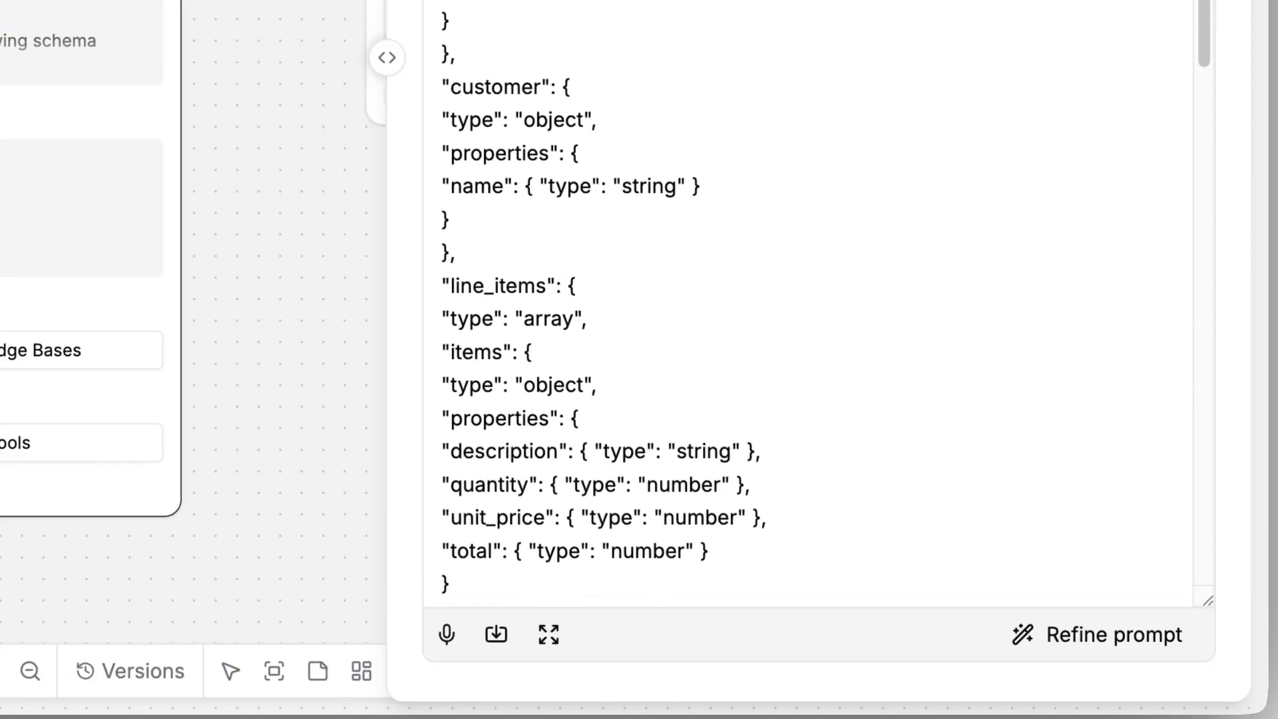
pyautogui.scroll(-8, 816, 305)
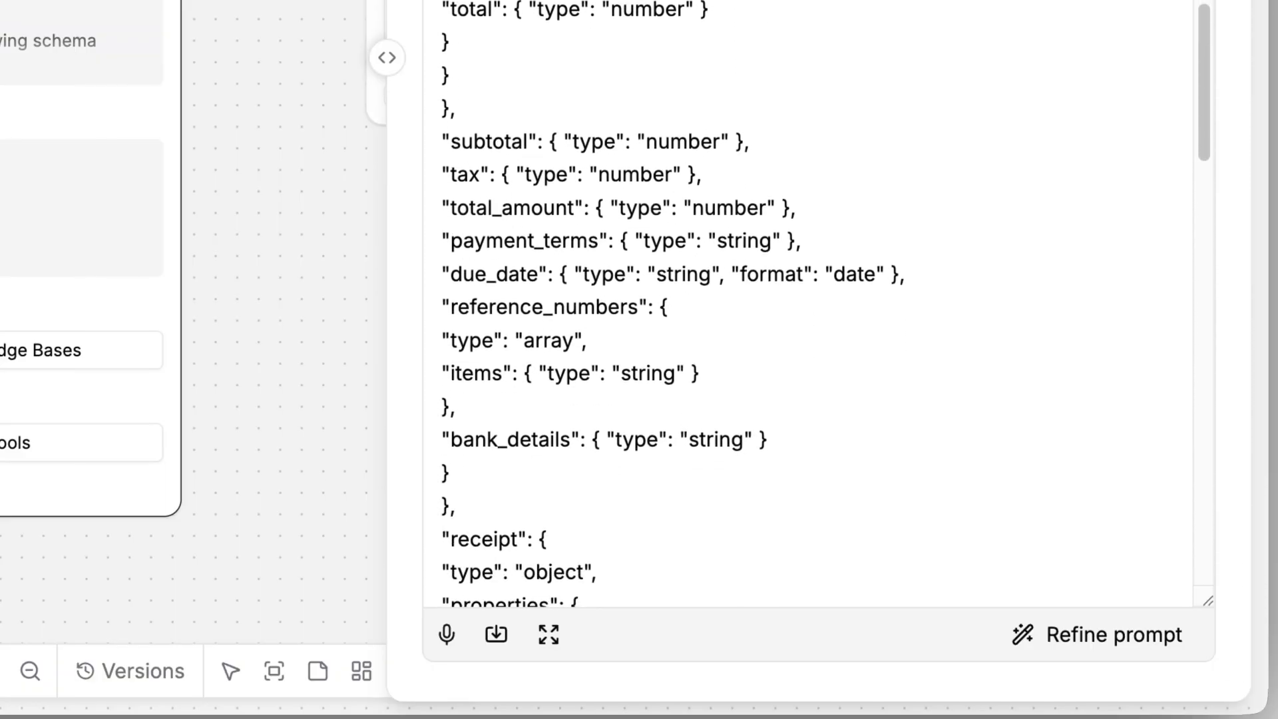
pyautogui.scroll(-8, 816, 303)
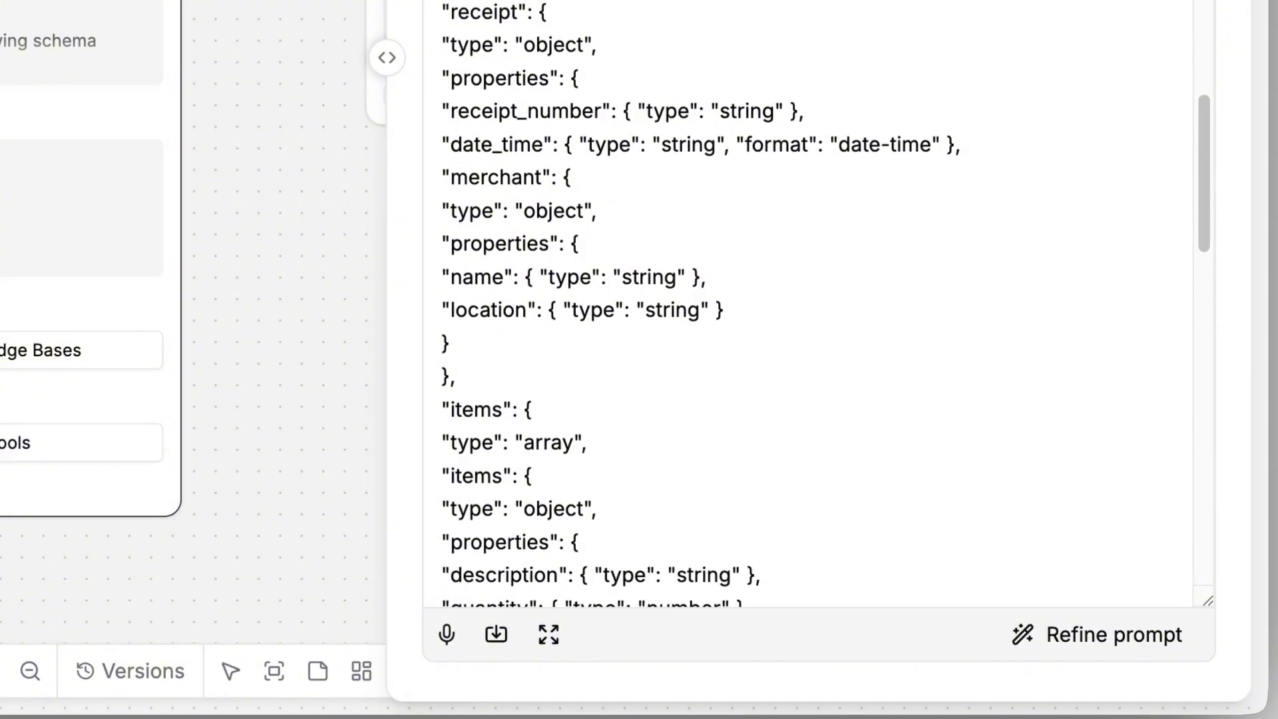
pyautogui.scroll(-1, 817, 303)
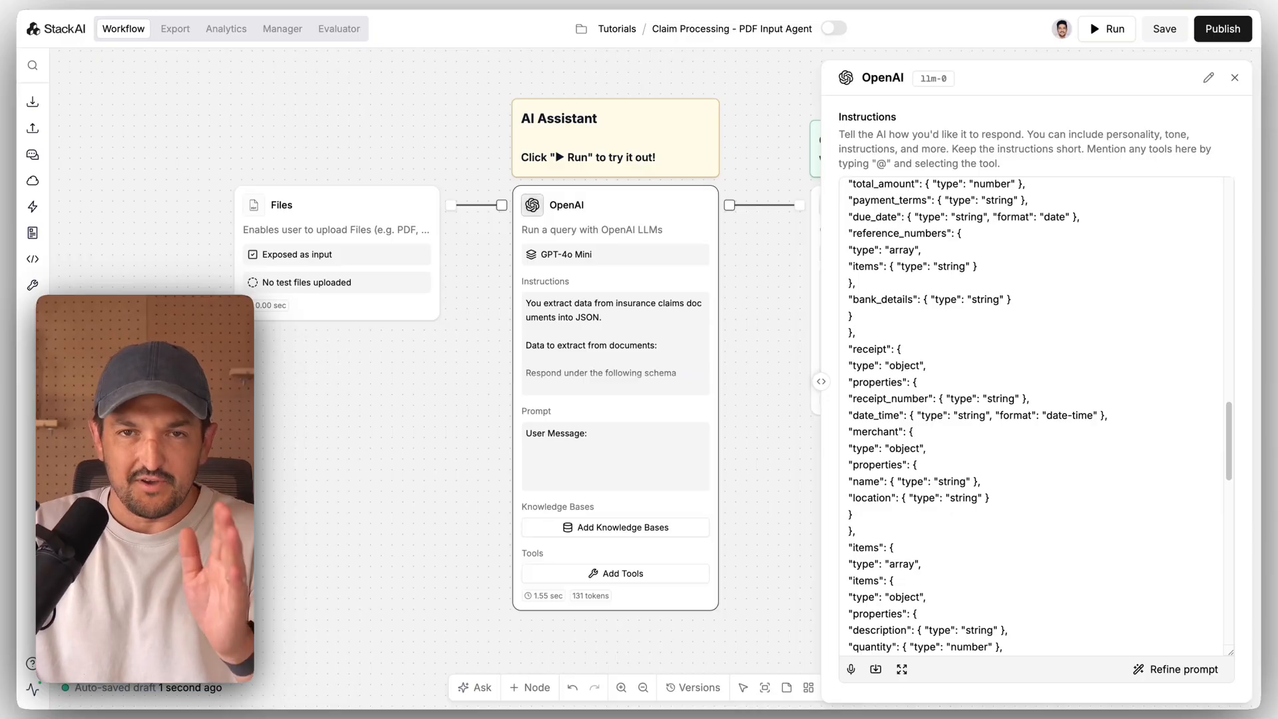
pyautogui.scroll(-3, 1032, 416)
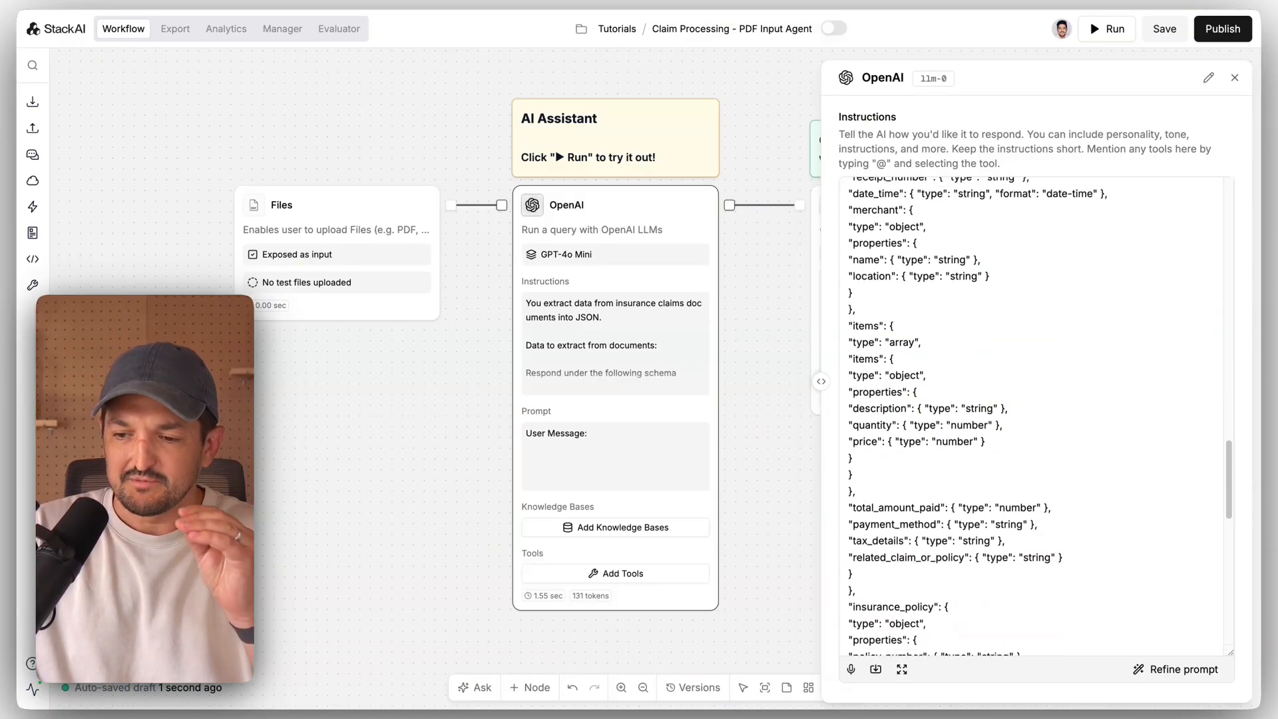
pyautogui.scroll(-3, 1032, 416)
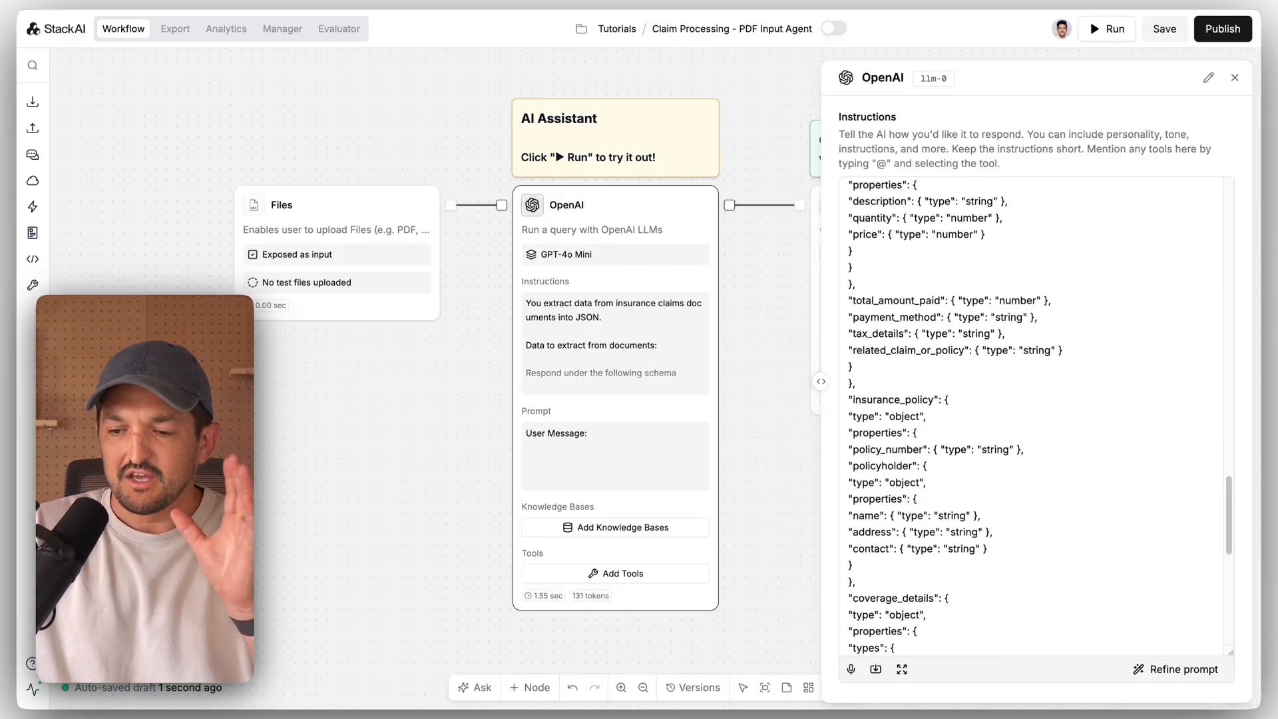
pyautogui.scroll(-2, 999, 559)
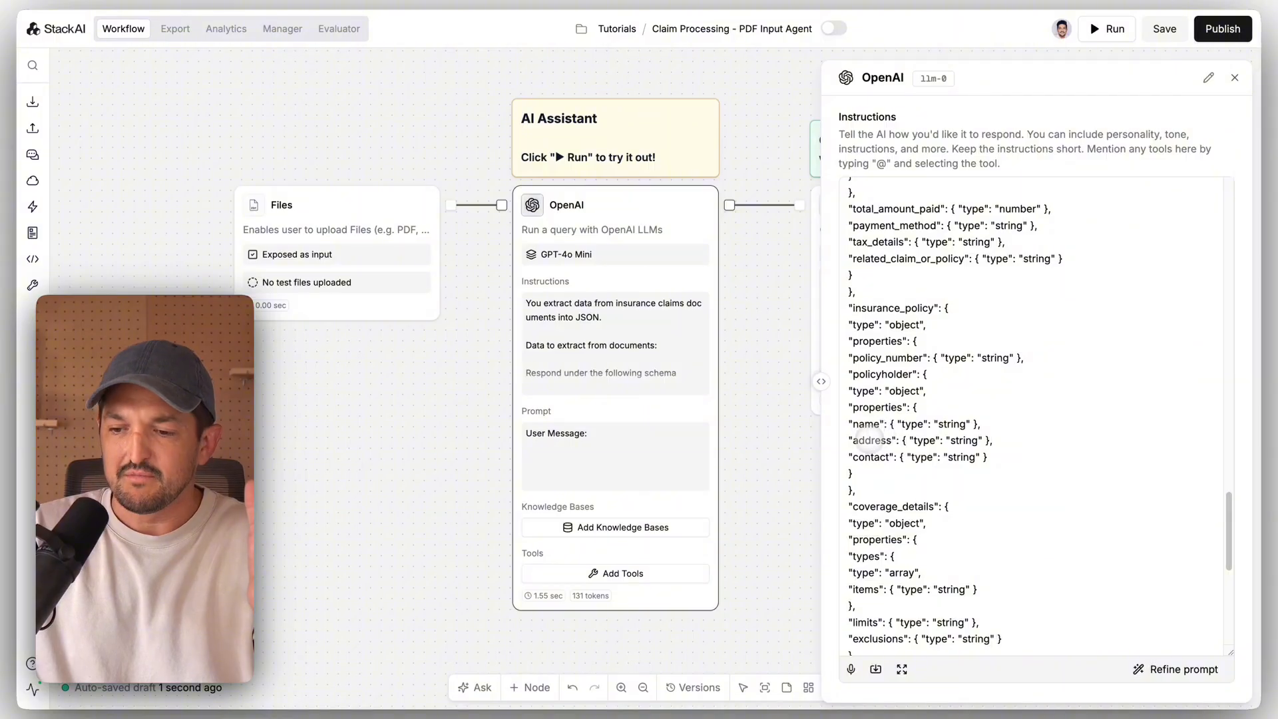
pyautogui.scroll(-2, 907, 502)
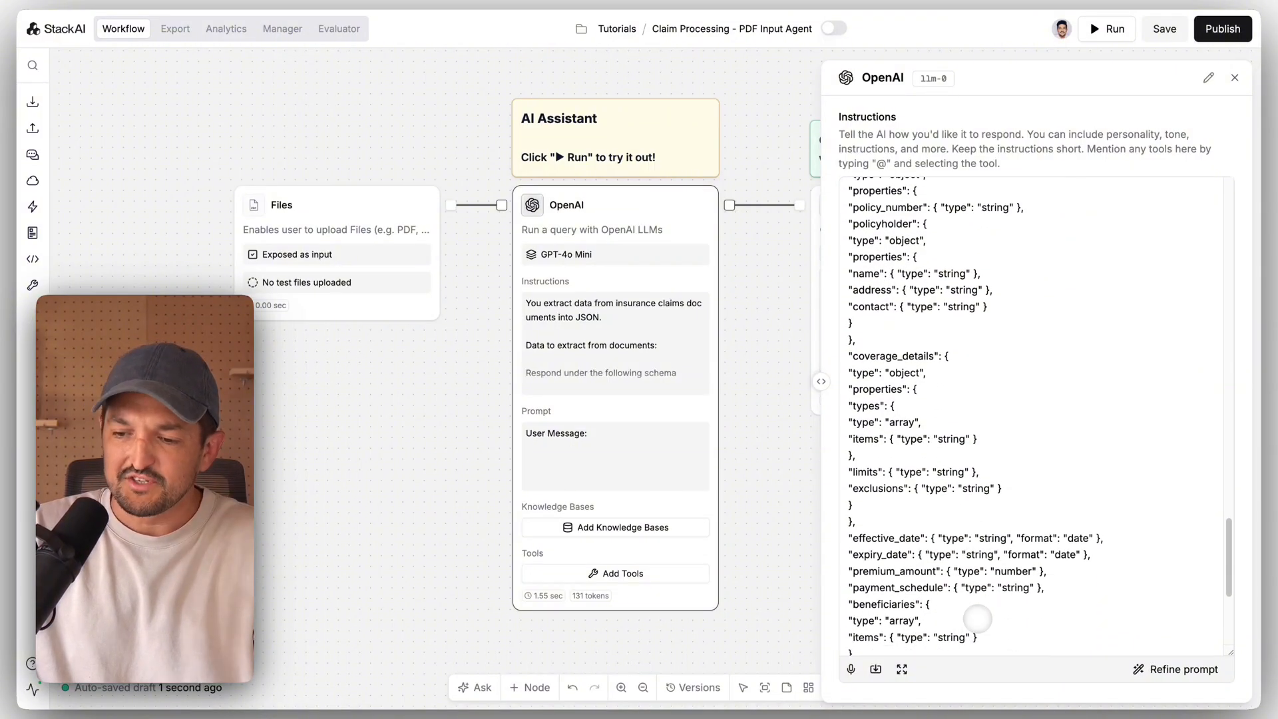
pyautogui.scroll(-1, 977, 619)
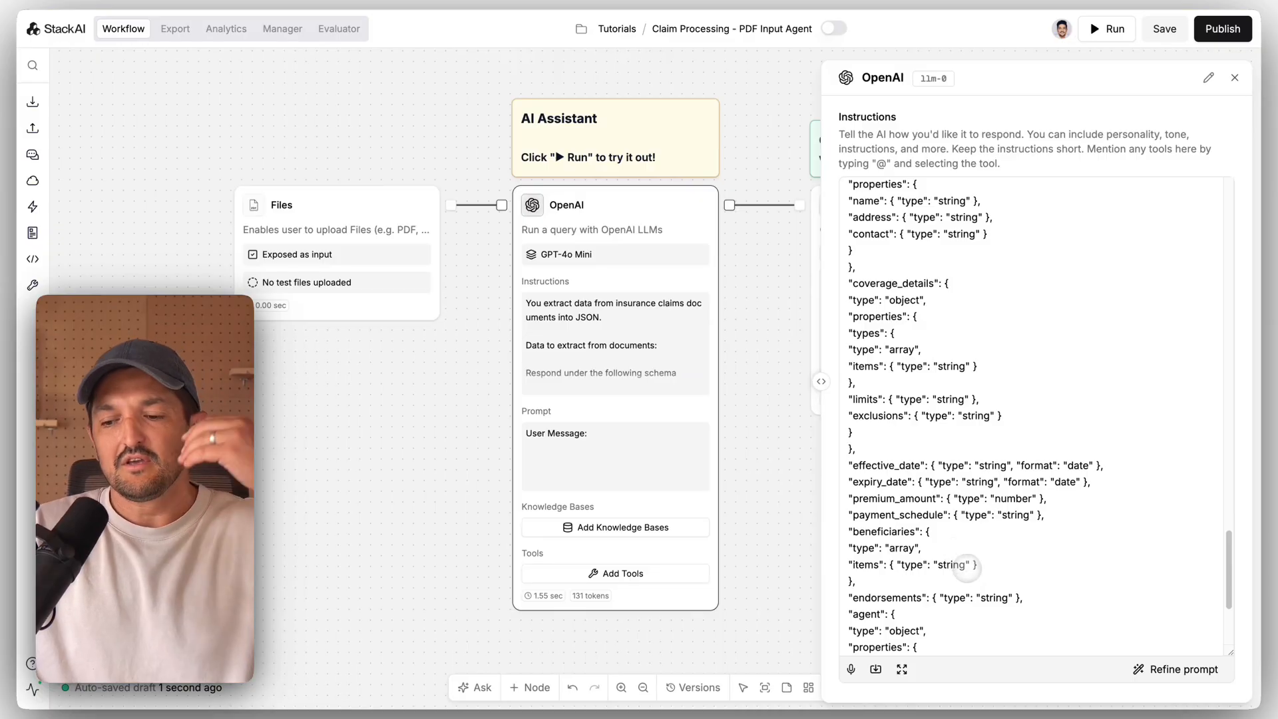
pyautogui.scroll(-3, 967, 565)
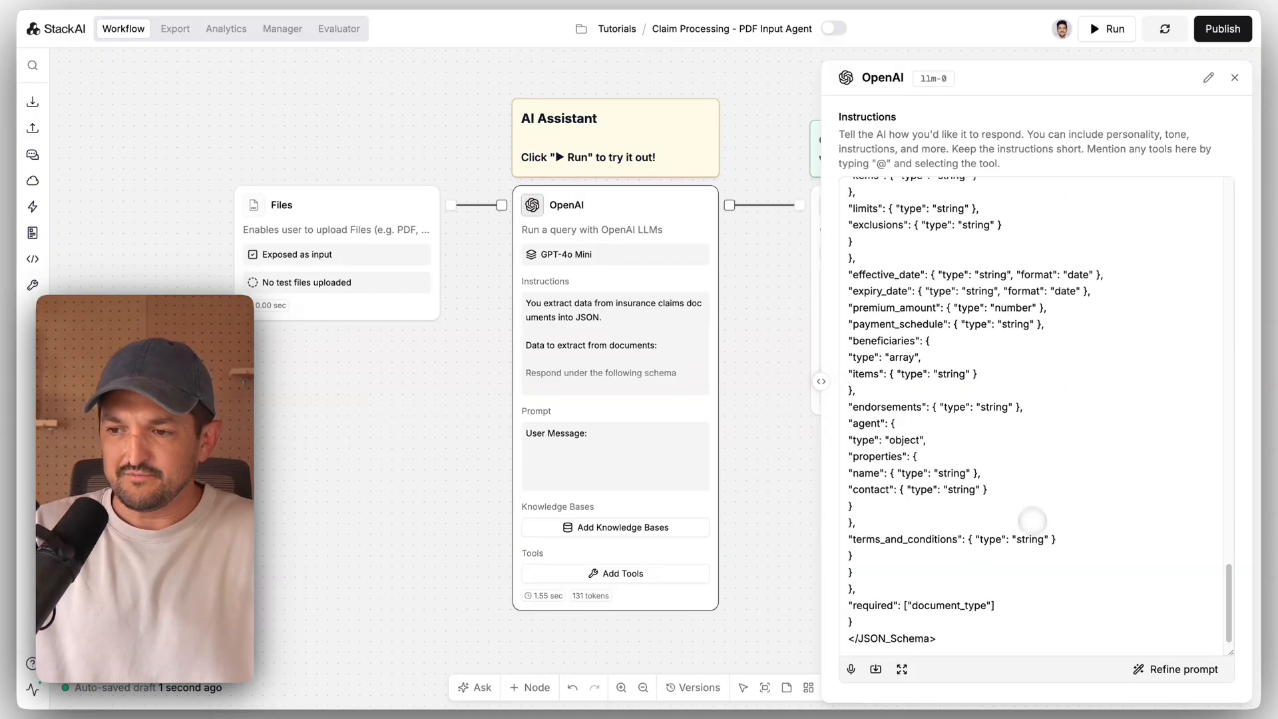
# Clear the default "User Message:" text from the OpenAI node's prompt
pyautogui.scroll(-7, 1033, 539)
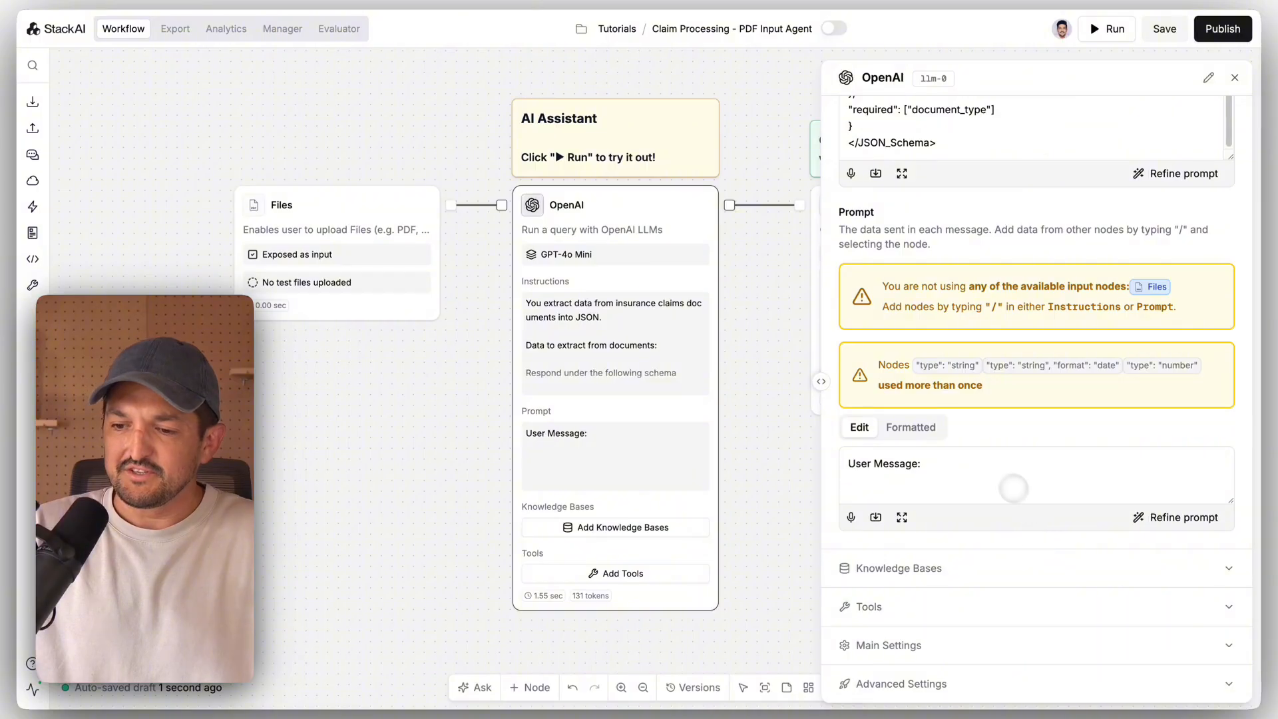
pyautogui.click(926, 466)
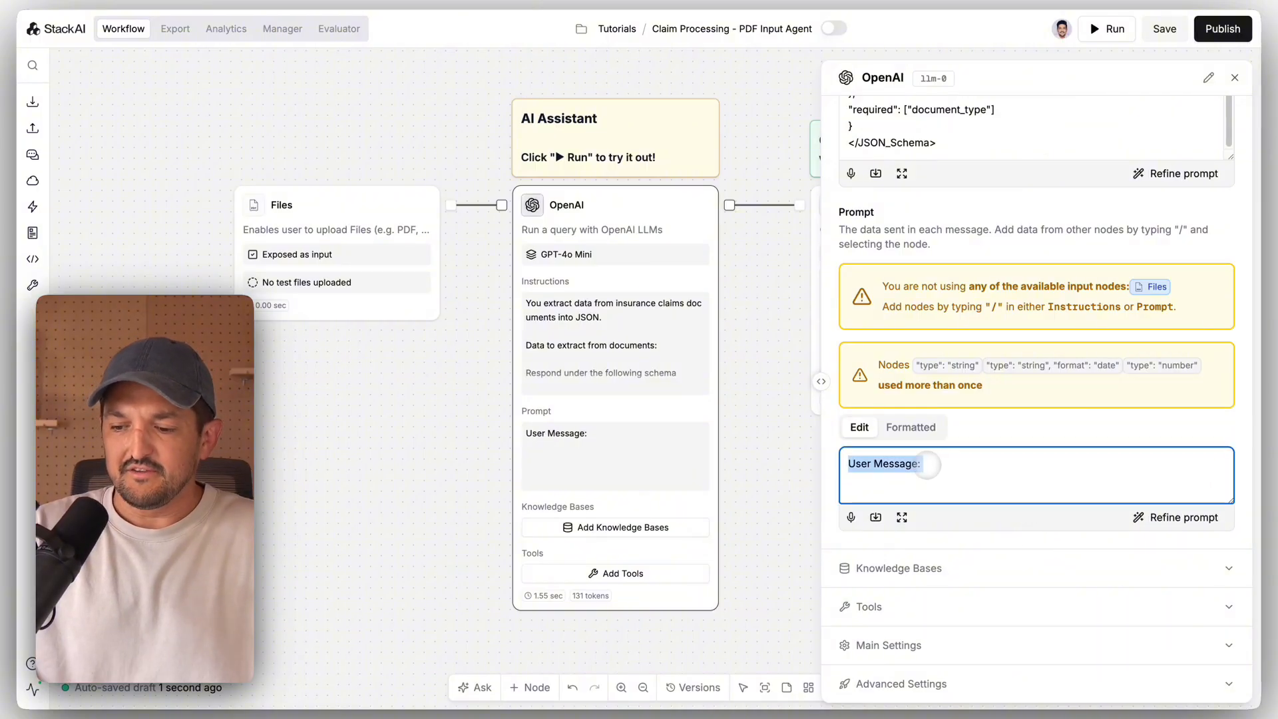
pyautogui.press('BackSpace')
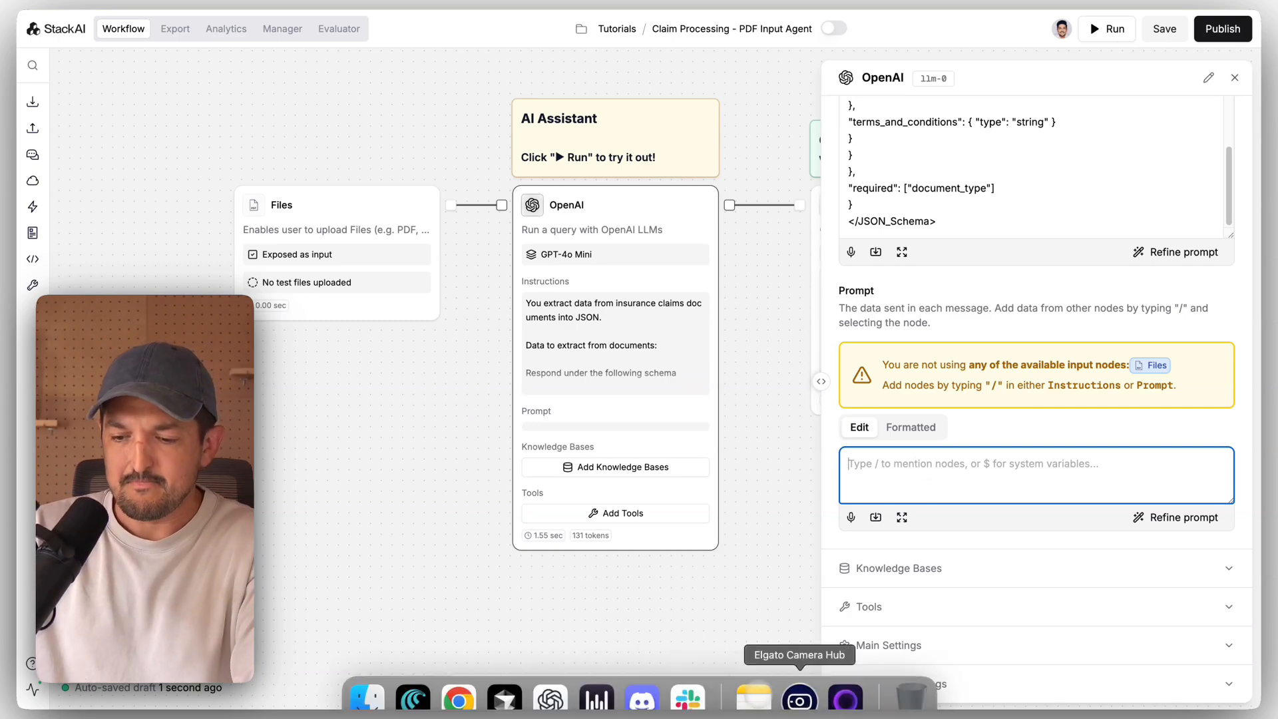
# Copy the "Files provided by user:" block with its <Files> tags from the claims note in Notes into the OpenAI node's prompt
pyautogui.click(753, 697)
pyautogui.scroll(-15, 519, 364)
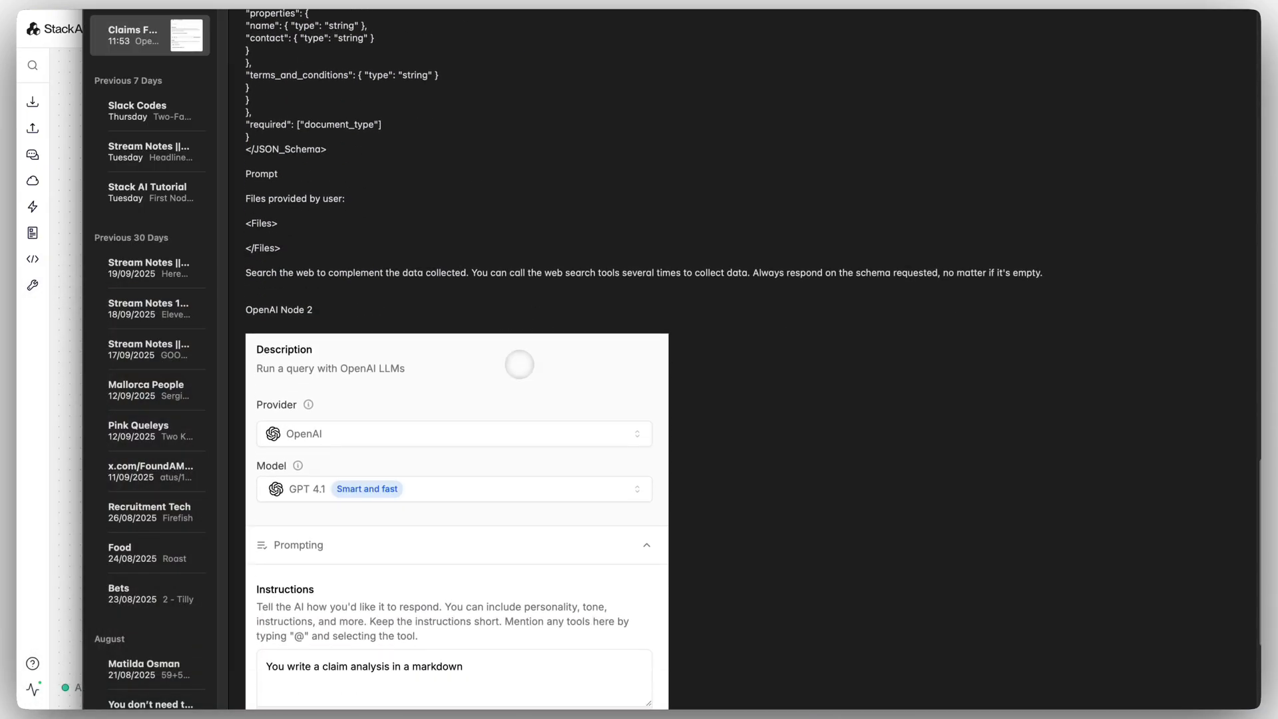
pyautogui.scroll(-1, 519, 364)
pyautogui.moveTo(288, 237); pyautogui.dragTo(236, 190)
pyautogui.press('super+c')
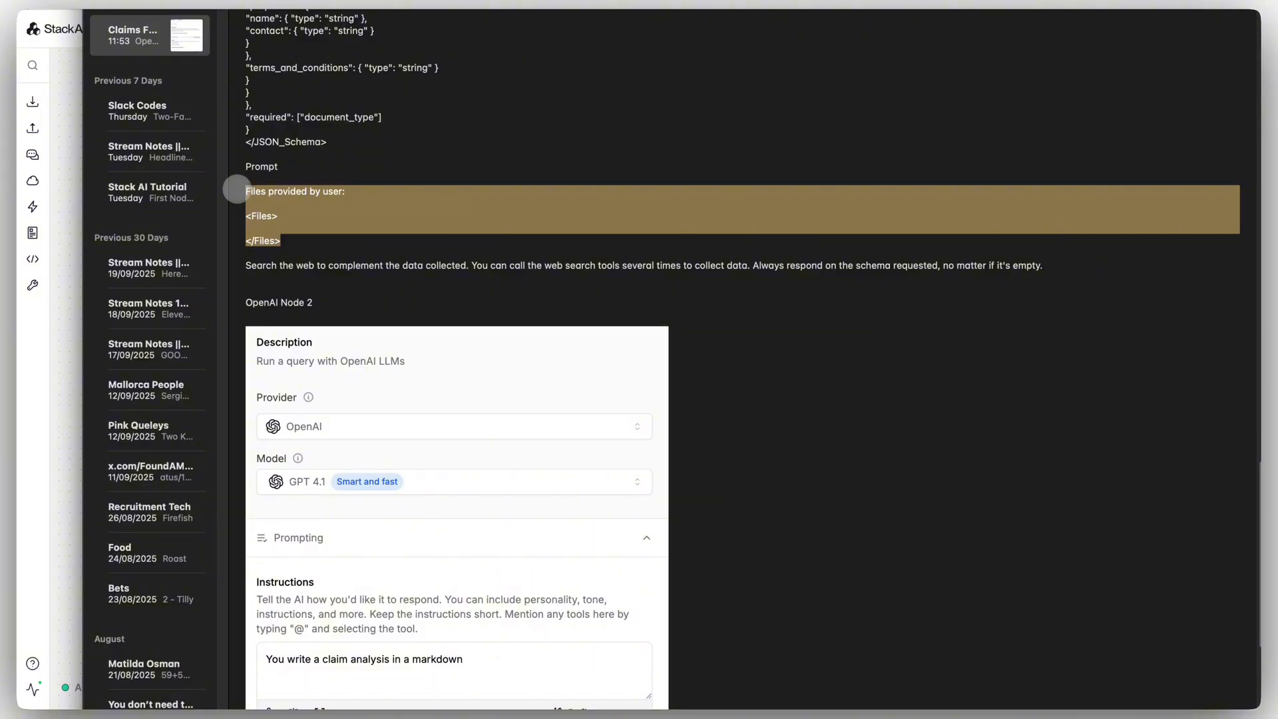
pyautogui.press('super+Tab')
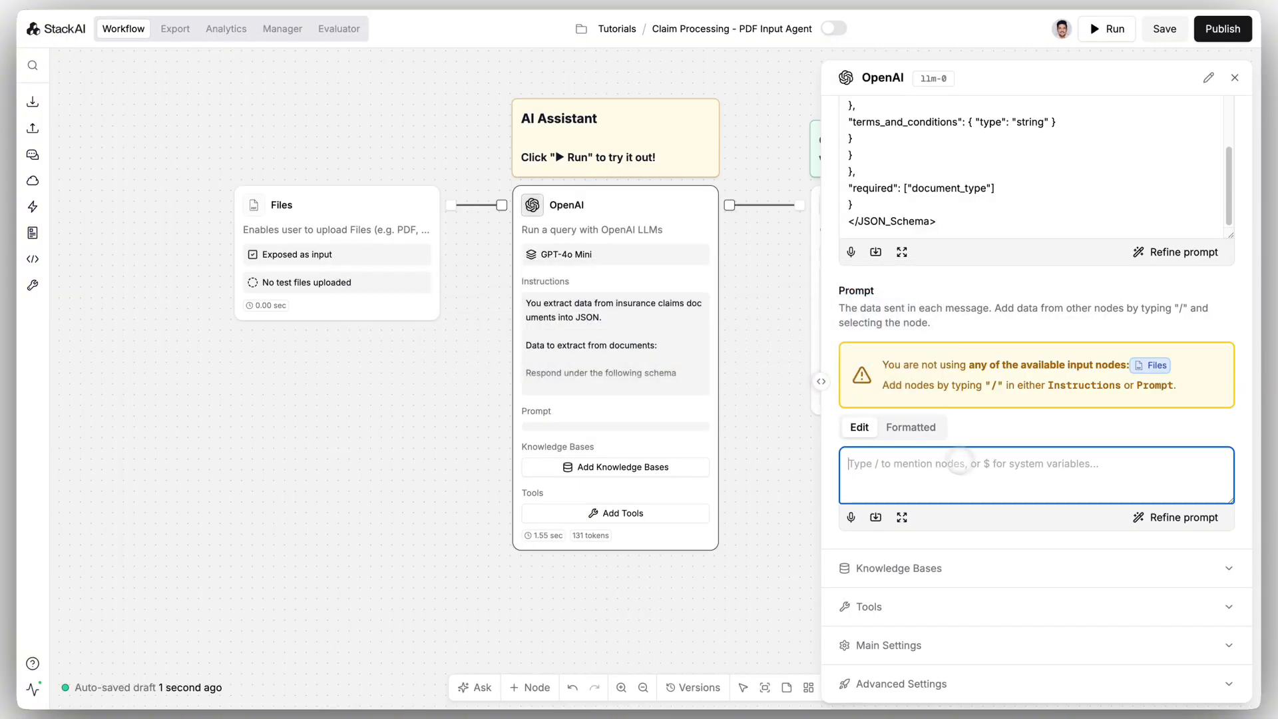
pyautogui.press('super+v')
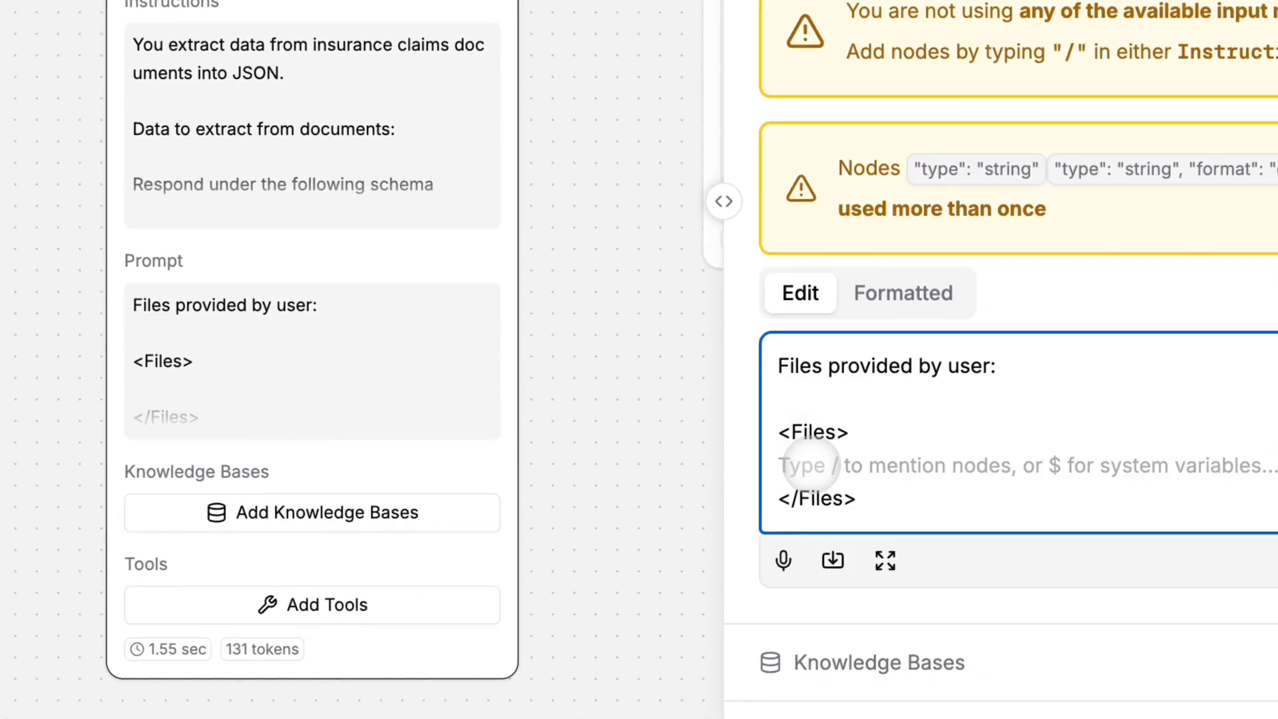
# Insert the Files (documents) reference between the prompt's <Files> tags and close the OpenAI node's settings
pyautogui.write('/')
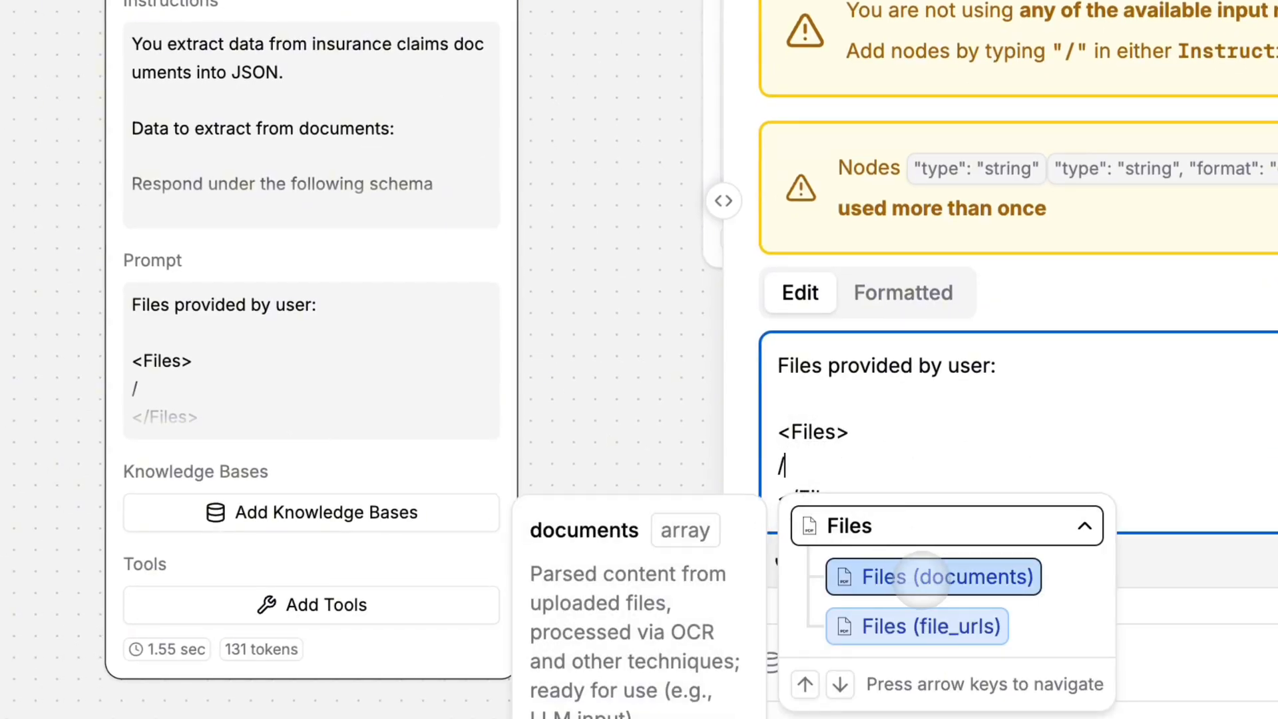
pyautogui.click(921, 577)
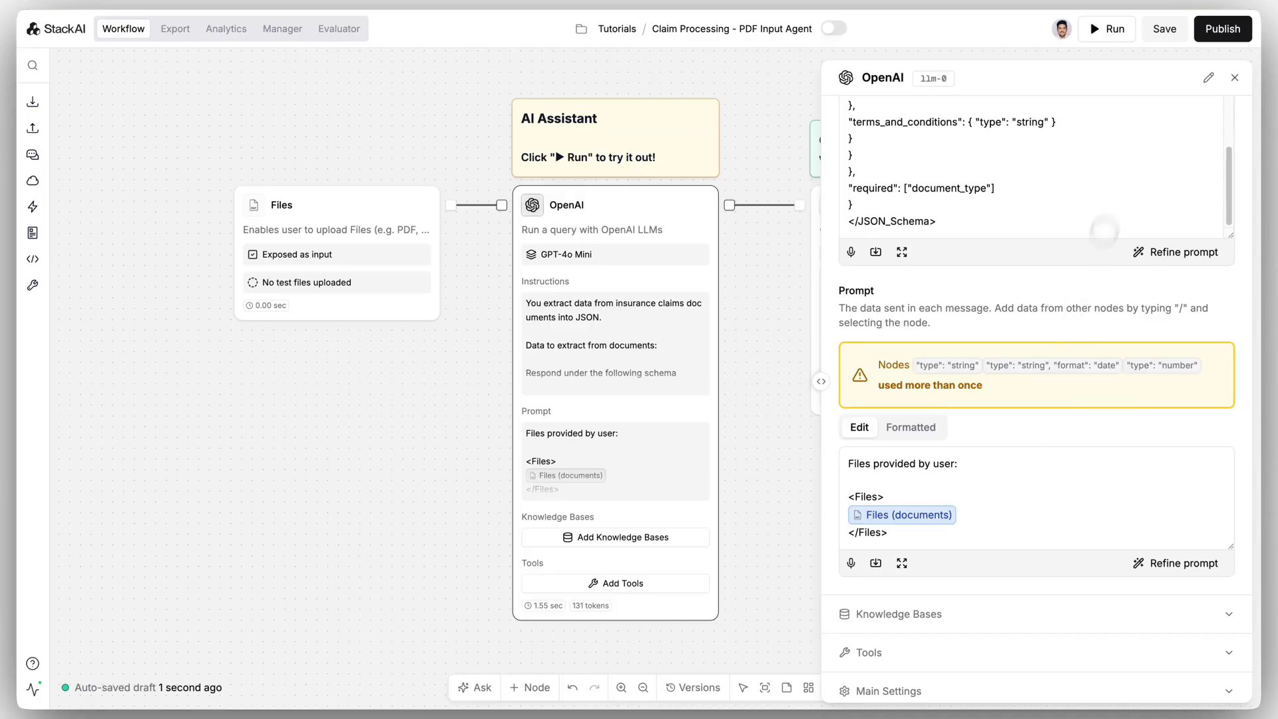
pyautogui.click(1235, 75)
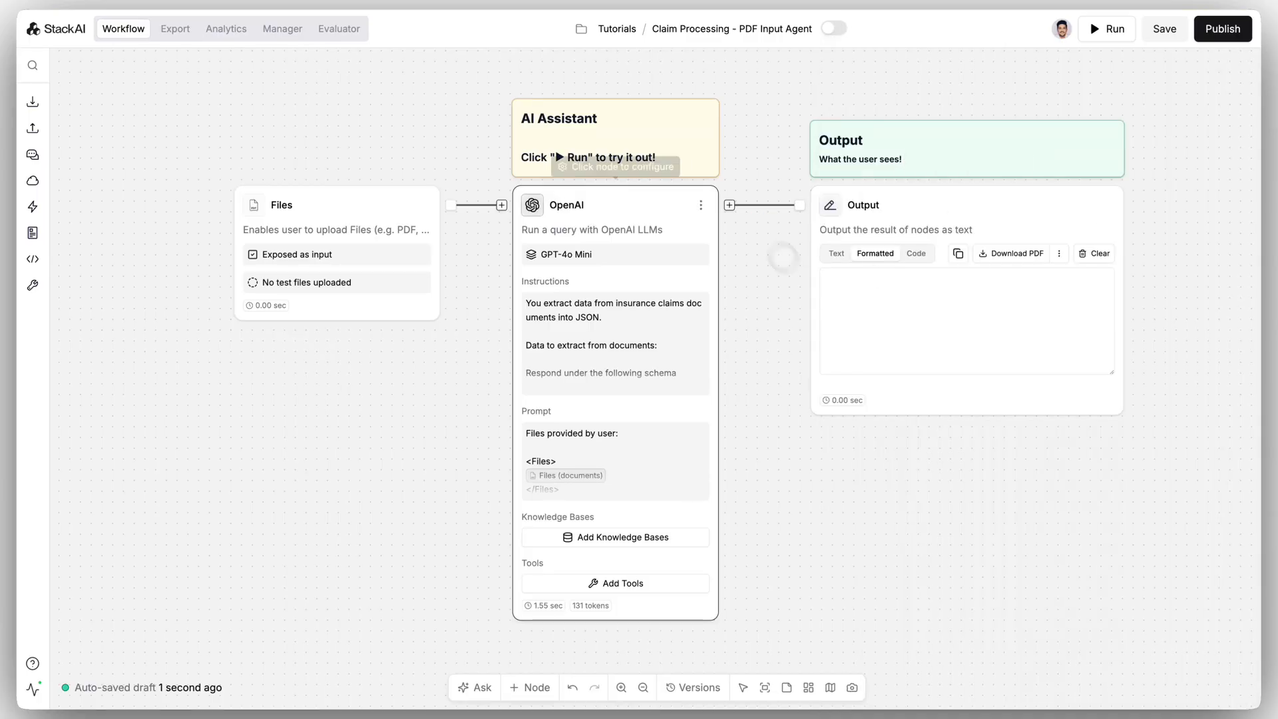
# Set the OpenAI node's model to GPT 4.1, save the workflow and close the node's settings
pyautogui.click(618, 204)
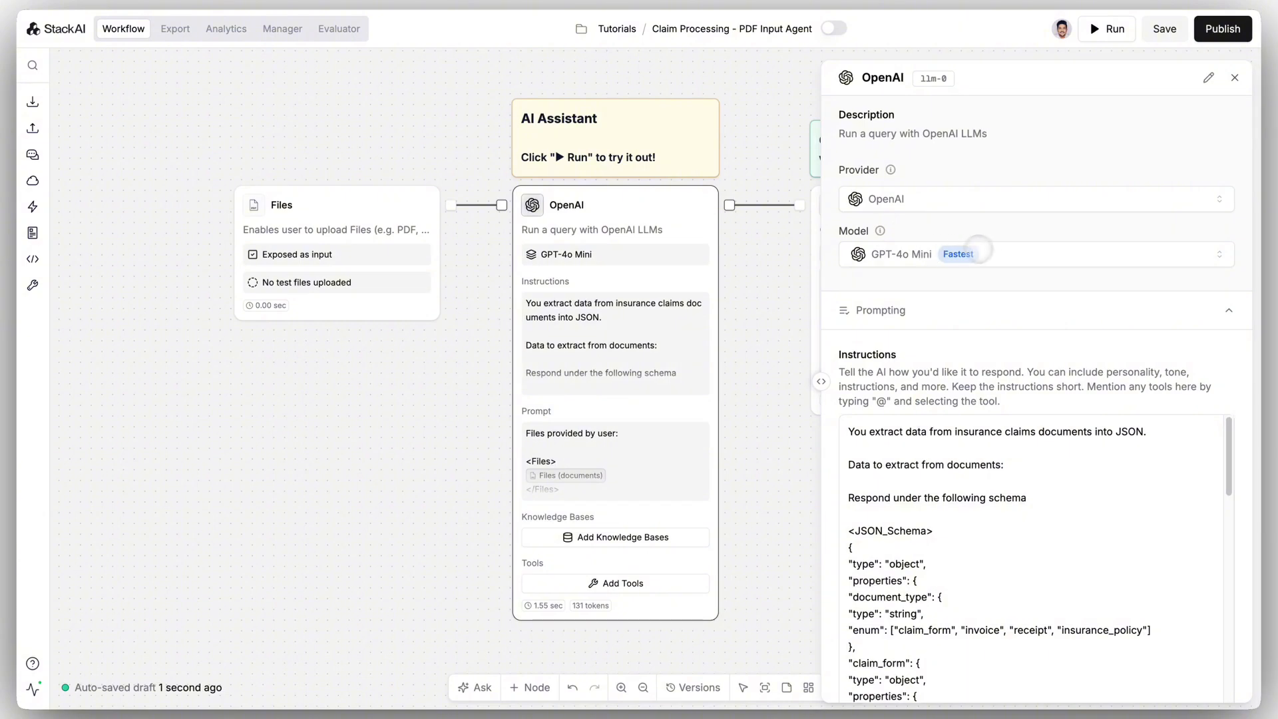
pyautogui.click(1002, 252)
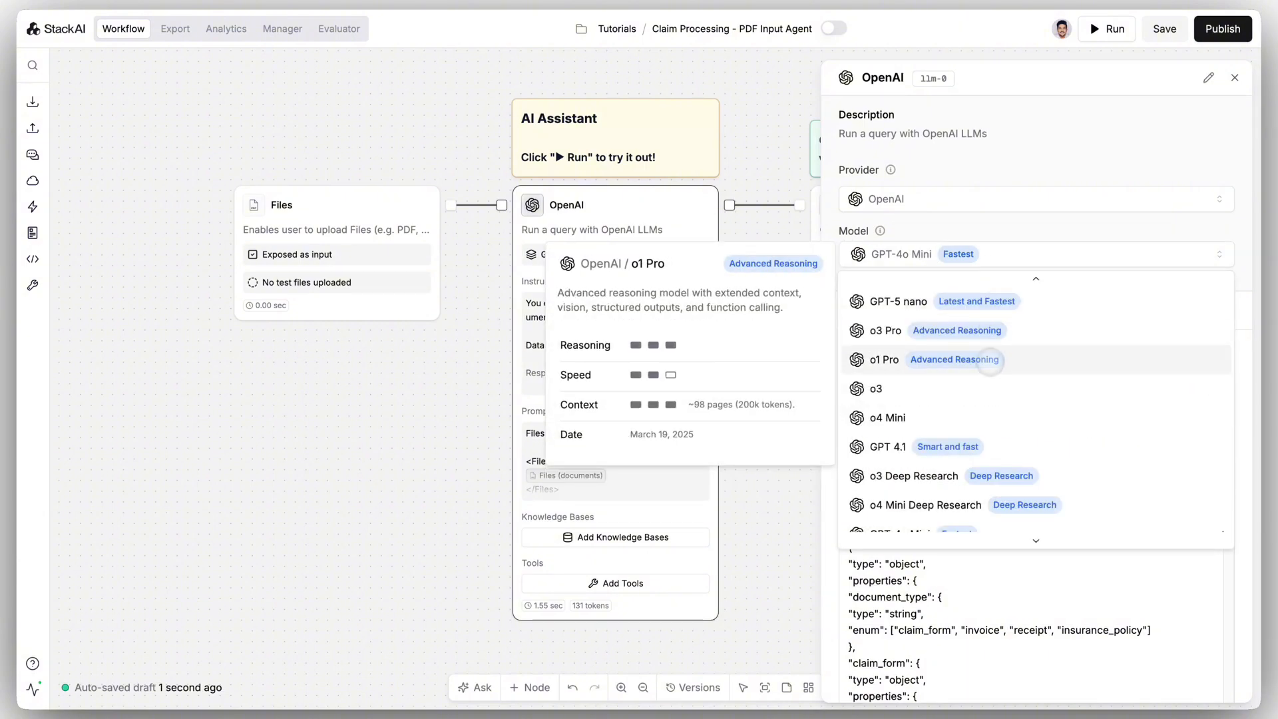
pyautogui.scroll(-1, 990, 371)
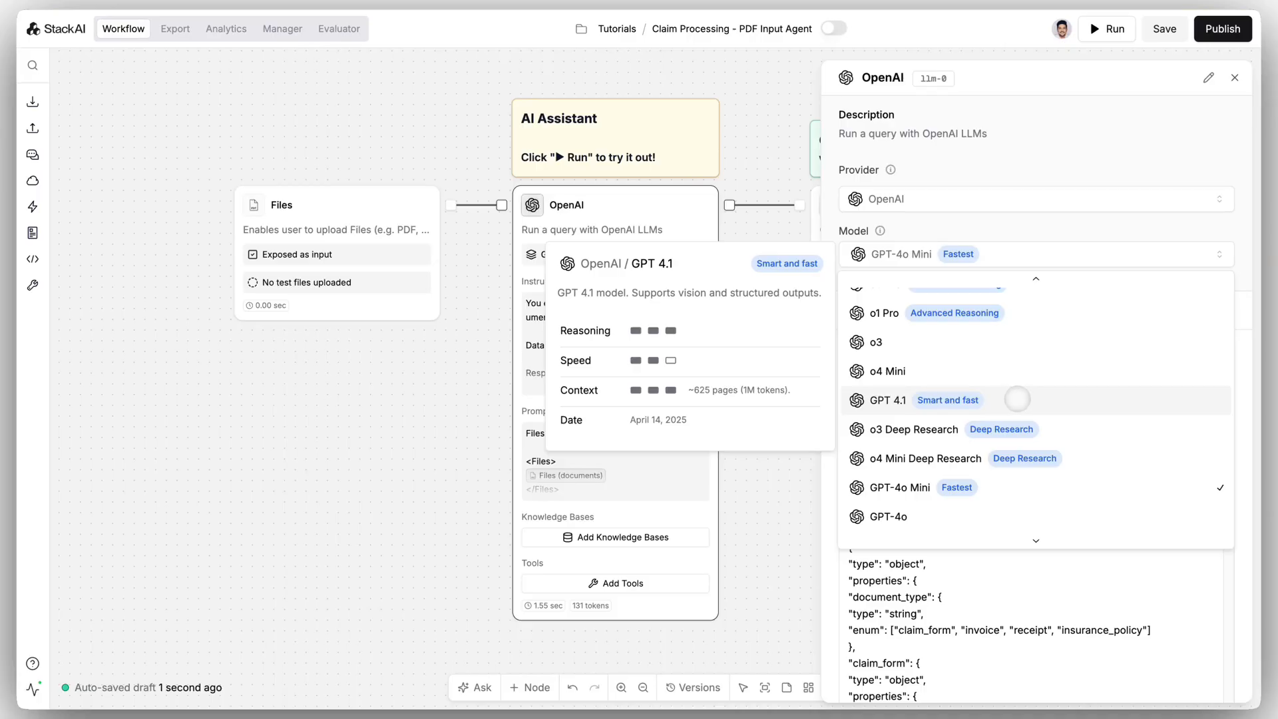
pyautogui.click(1017, 400)
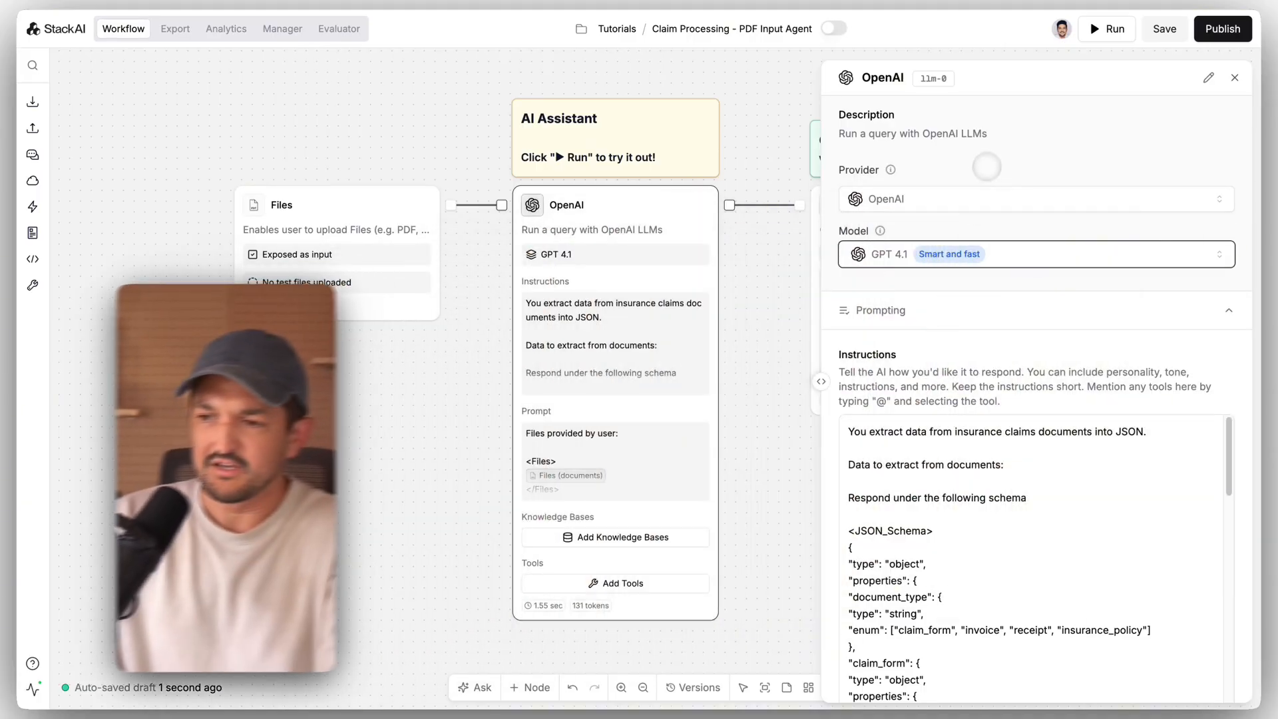
pyautogui.click(1155, 31)
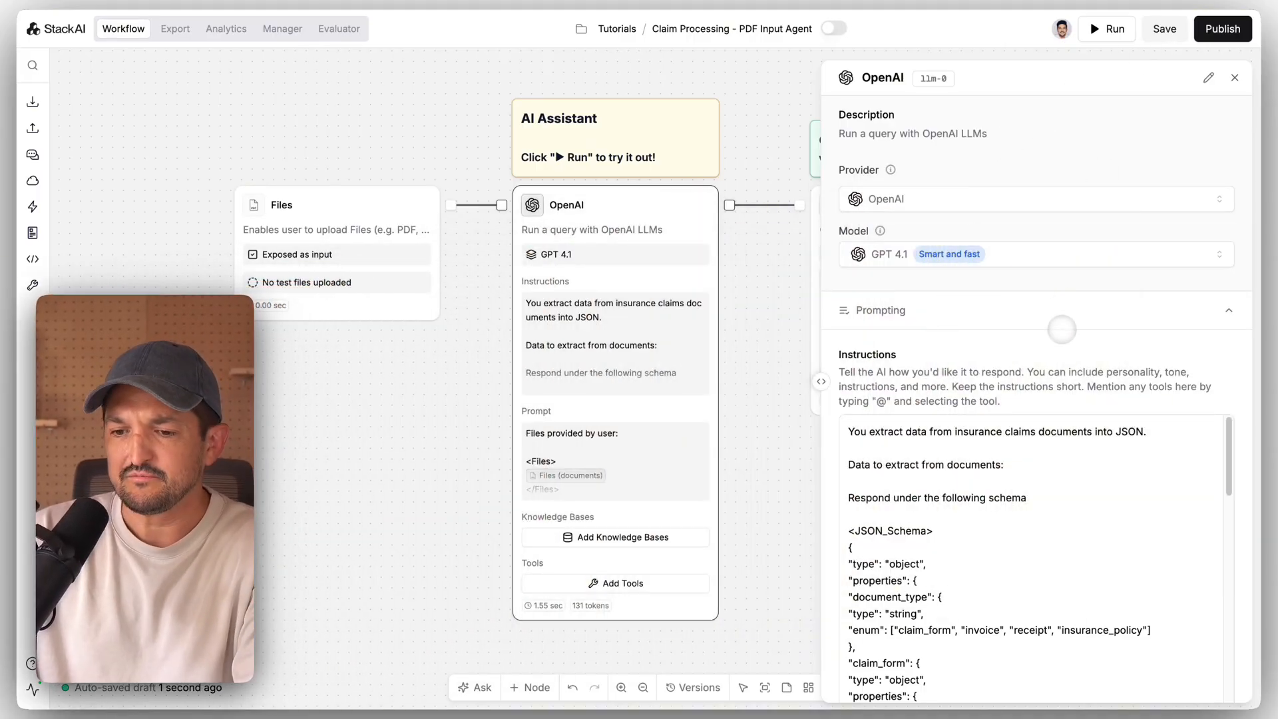
pyautogui.click(1235, 77)
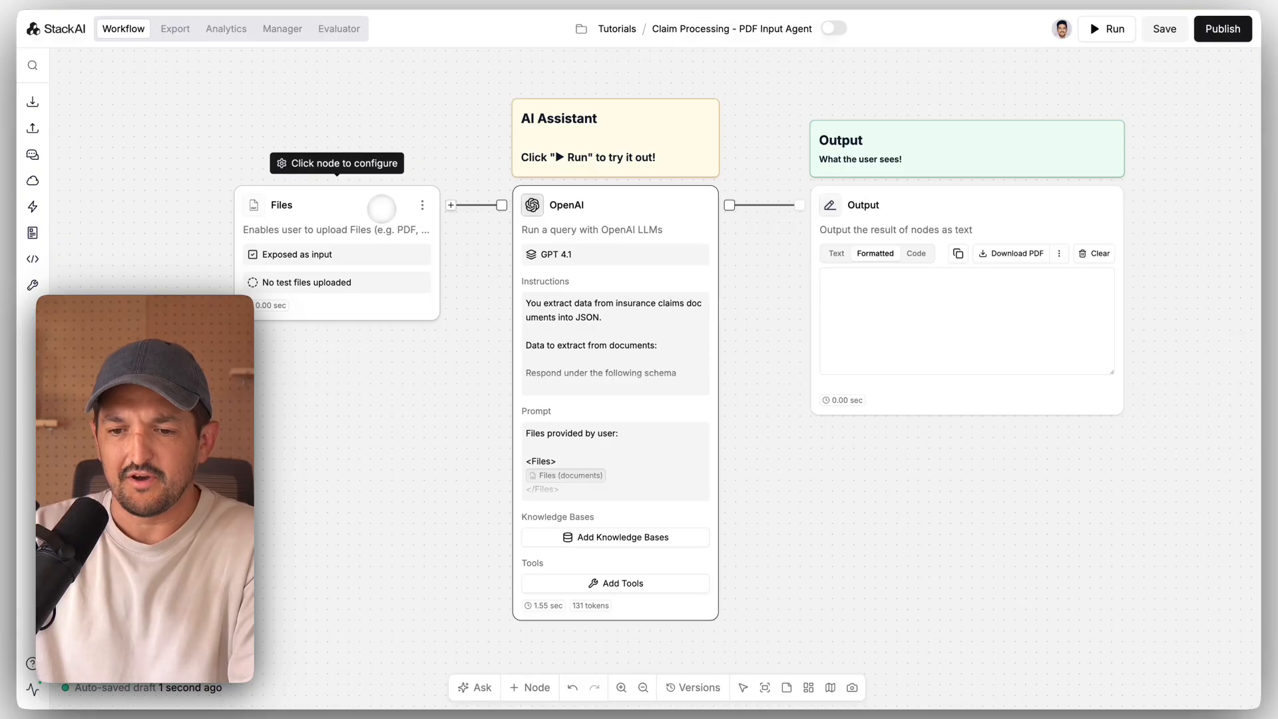
# Upload Claims_For_Example.png as a test file in the Files node
pyautogui.click(382, 208)
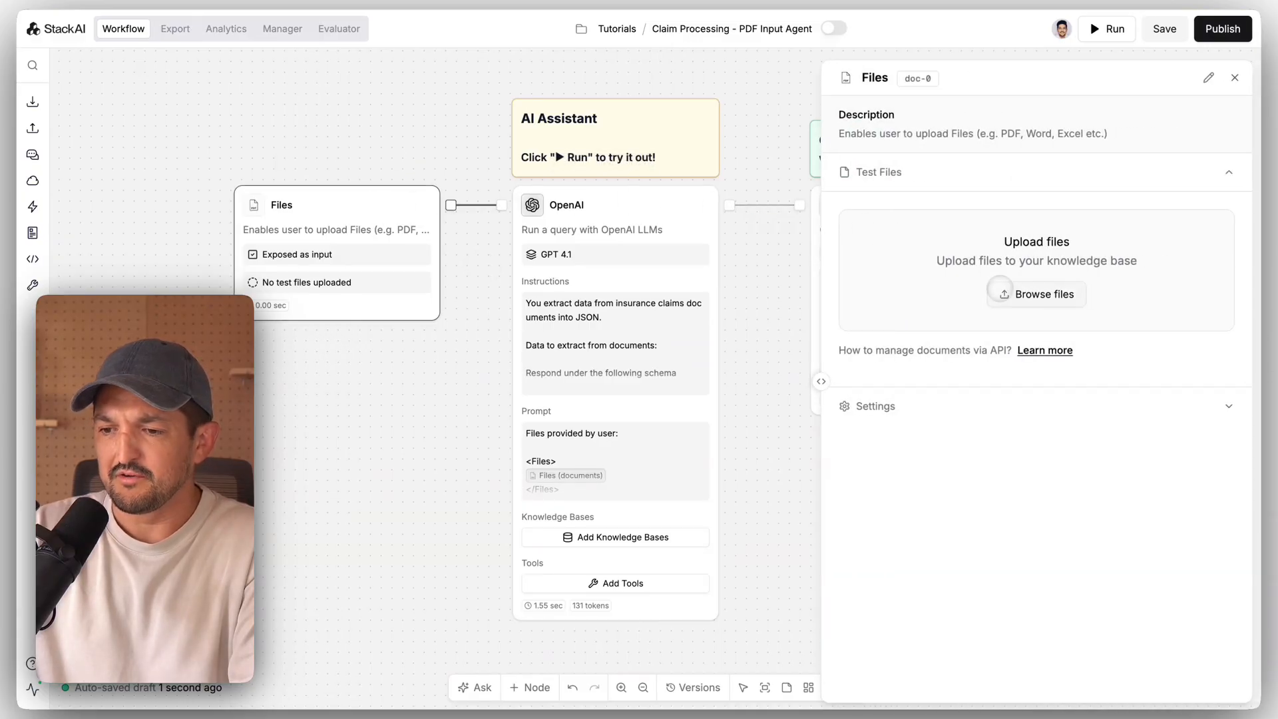
pyautogui.click(999, 289)
pyautogui.doubleClick(571, 84)
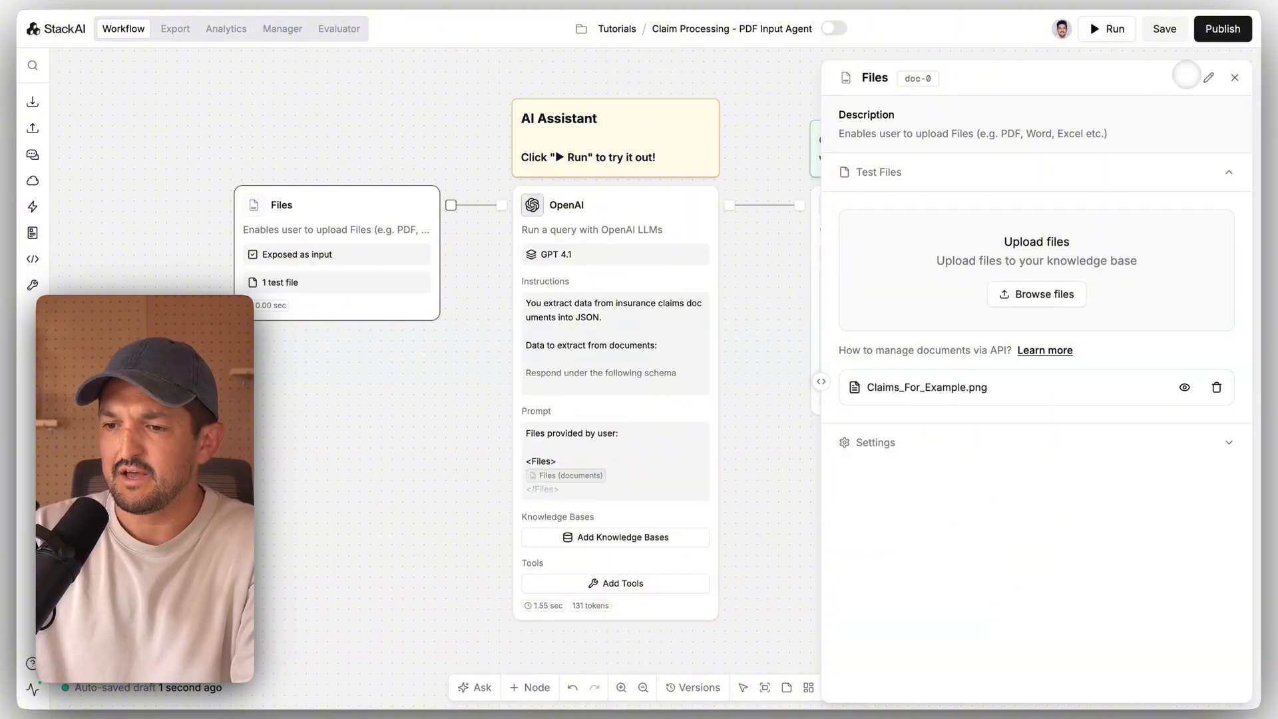
# Run the workflow and examine the extracted claim data in the Output node, switching it from formatted to plain text
pyautogui.click(1108, 29)
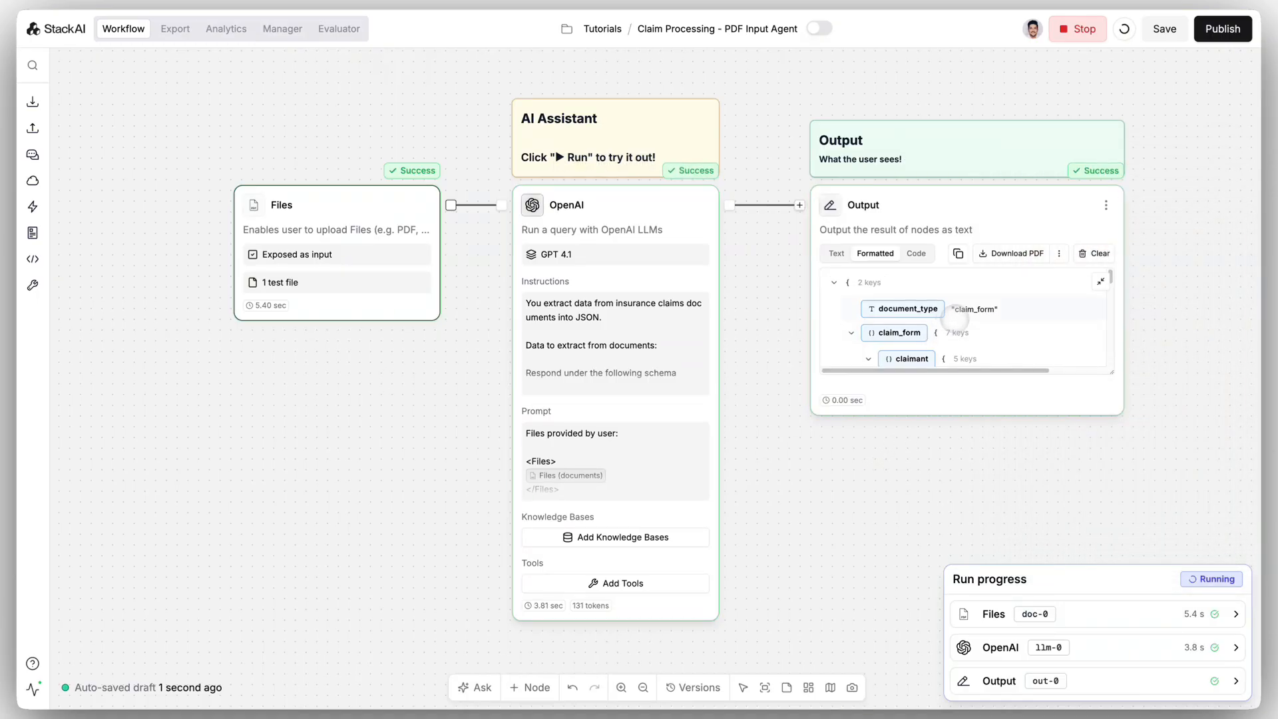
pyautogui.scroll(-5, 959, 346)
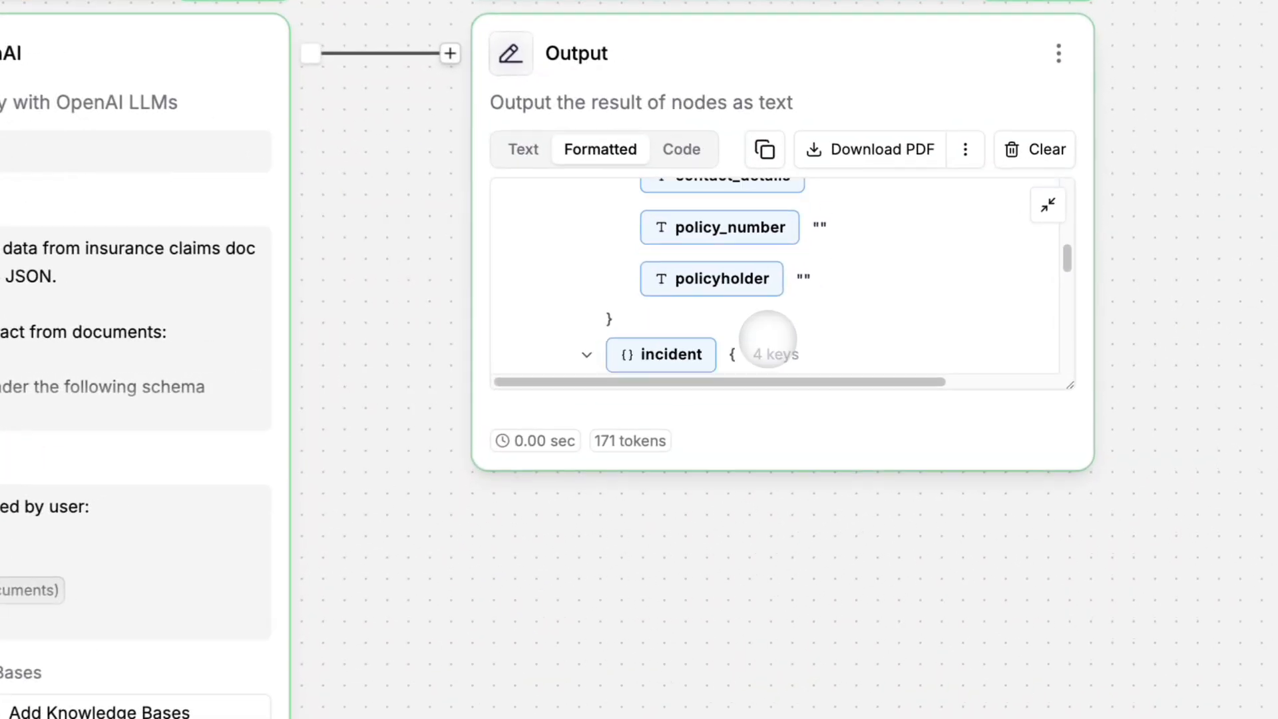
pyautogui.click(517, 147)
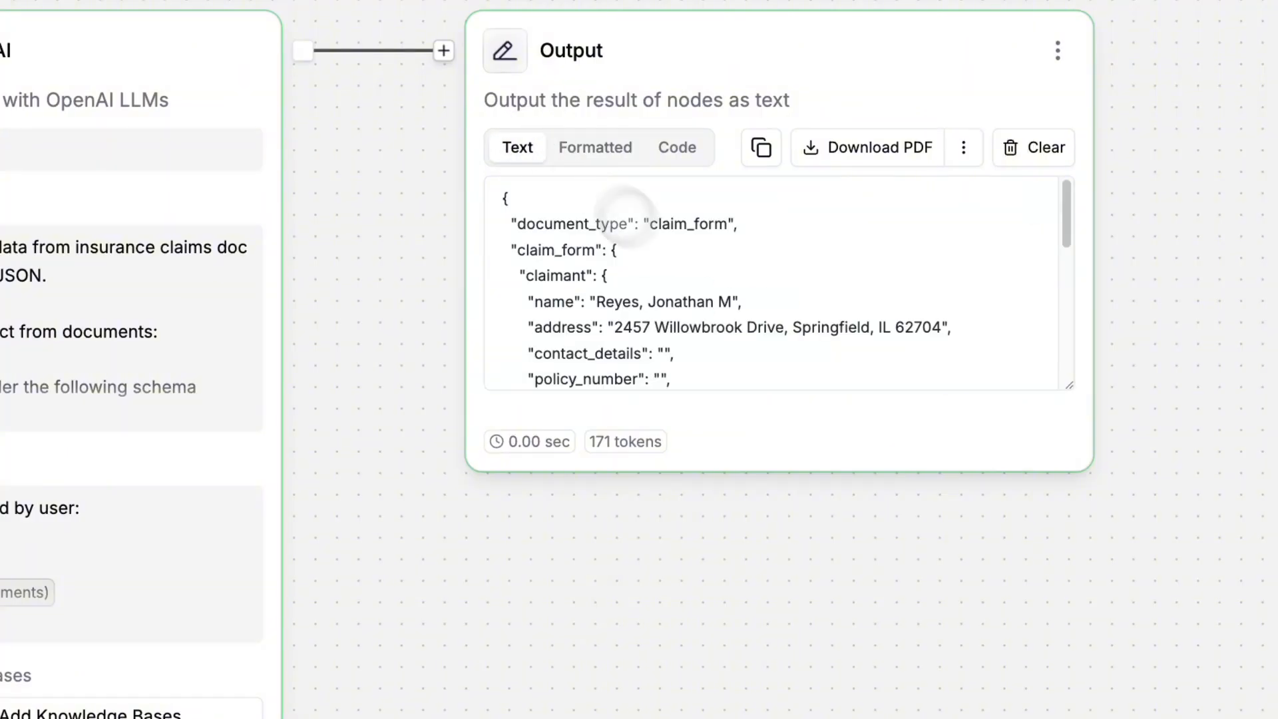
pyautogui.scroll(-1, 701, 306)
pyautogui.scroll(-8, 700, 306)
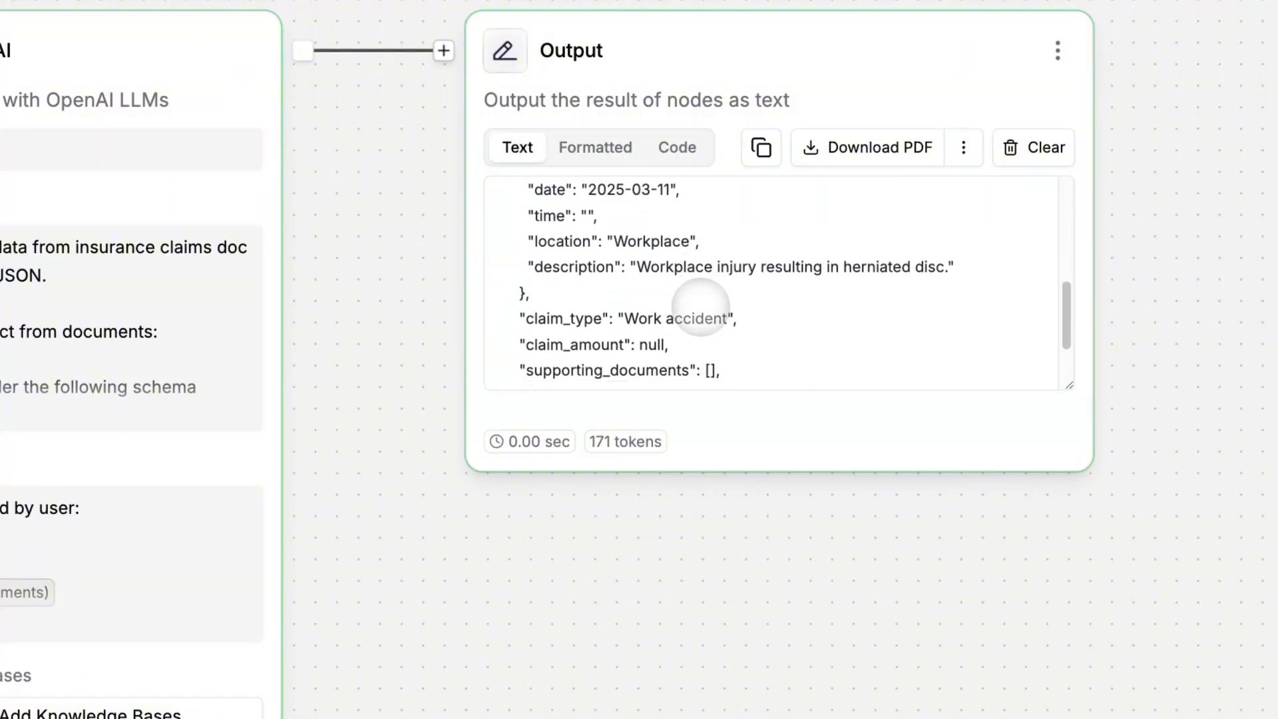
pyautogui.scroll(3, 772, 283)
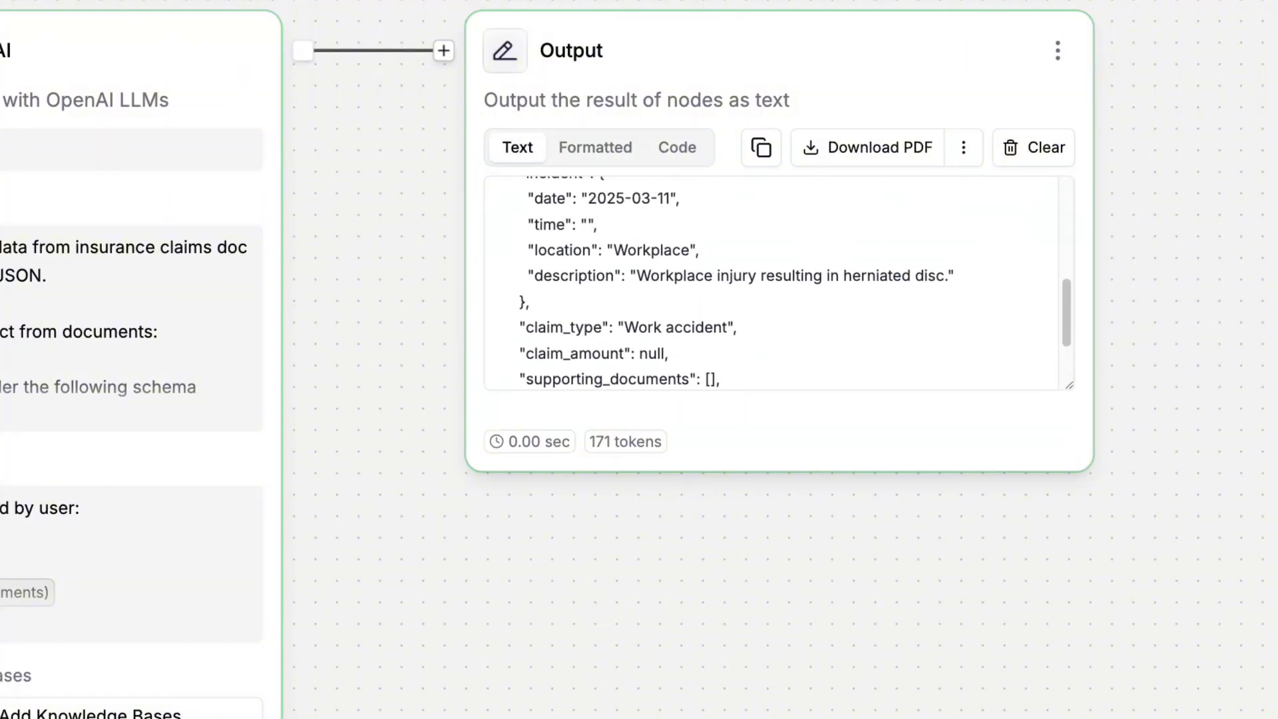
pyautogui.scroll(1, 700, 307)
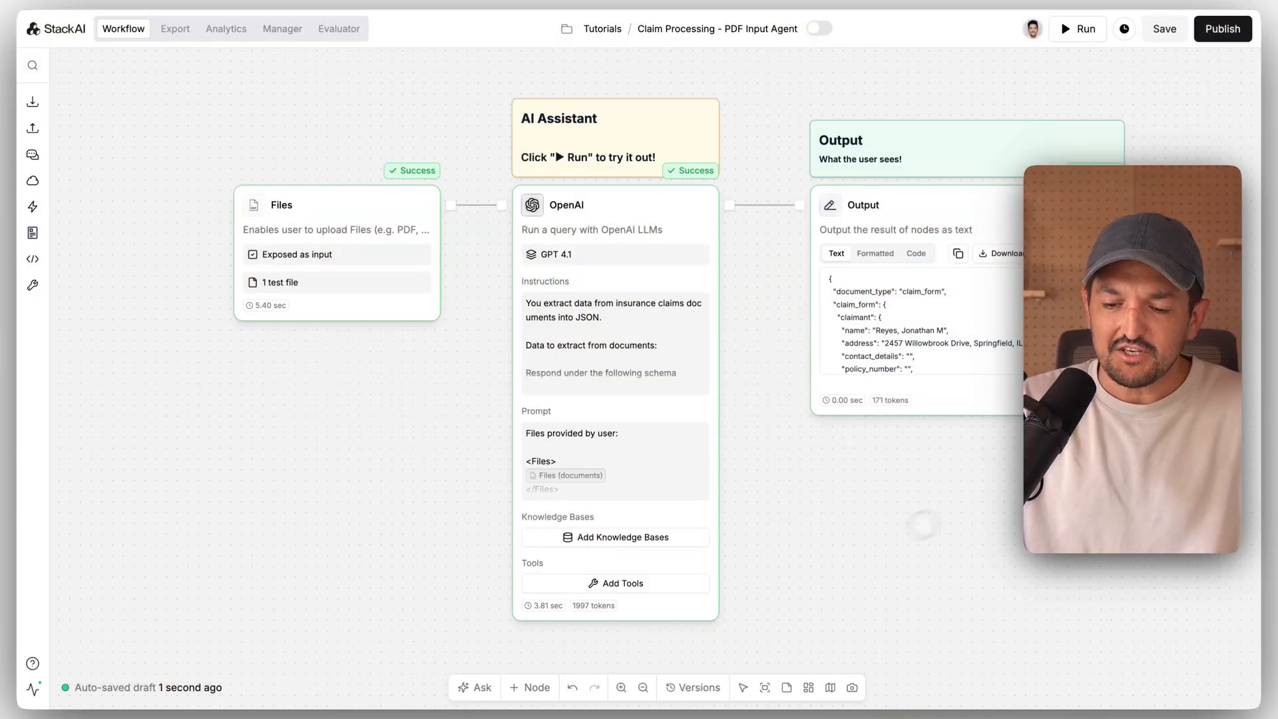
# Ask the workflow assistant: "Can we add a Google Sheets step where we write the Extracted data into a new row in a sheet."
pyautogui.click(472, 687)
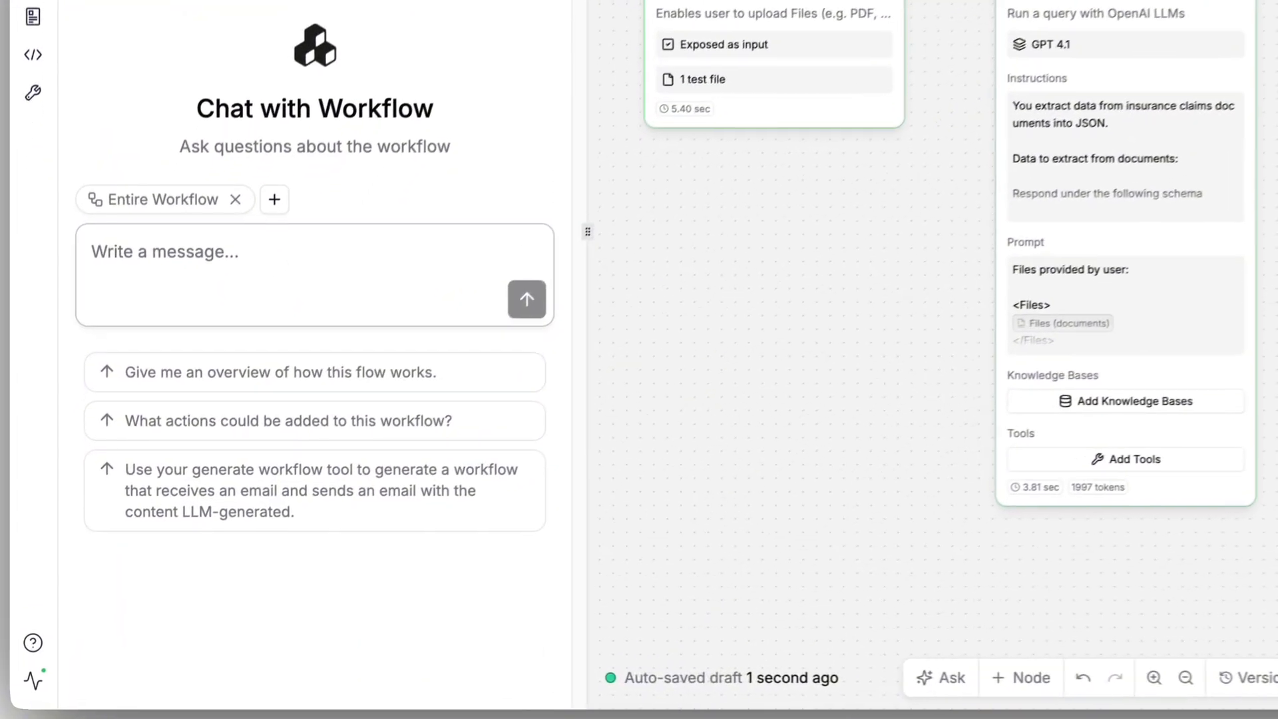
pyautogui.write('Can we add a Google Sheets step where we write thi')
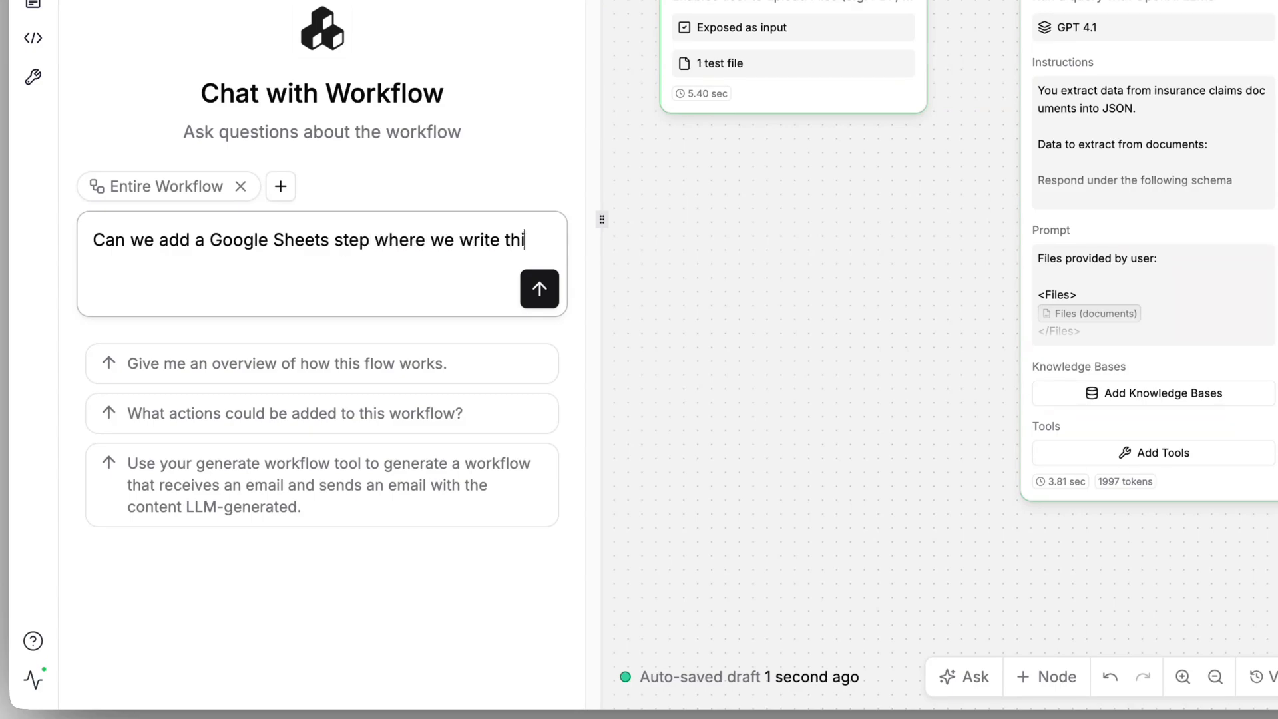
pyautogui.write('xtgracted')
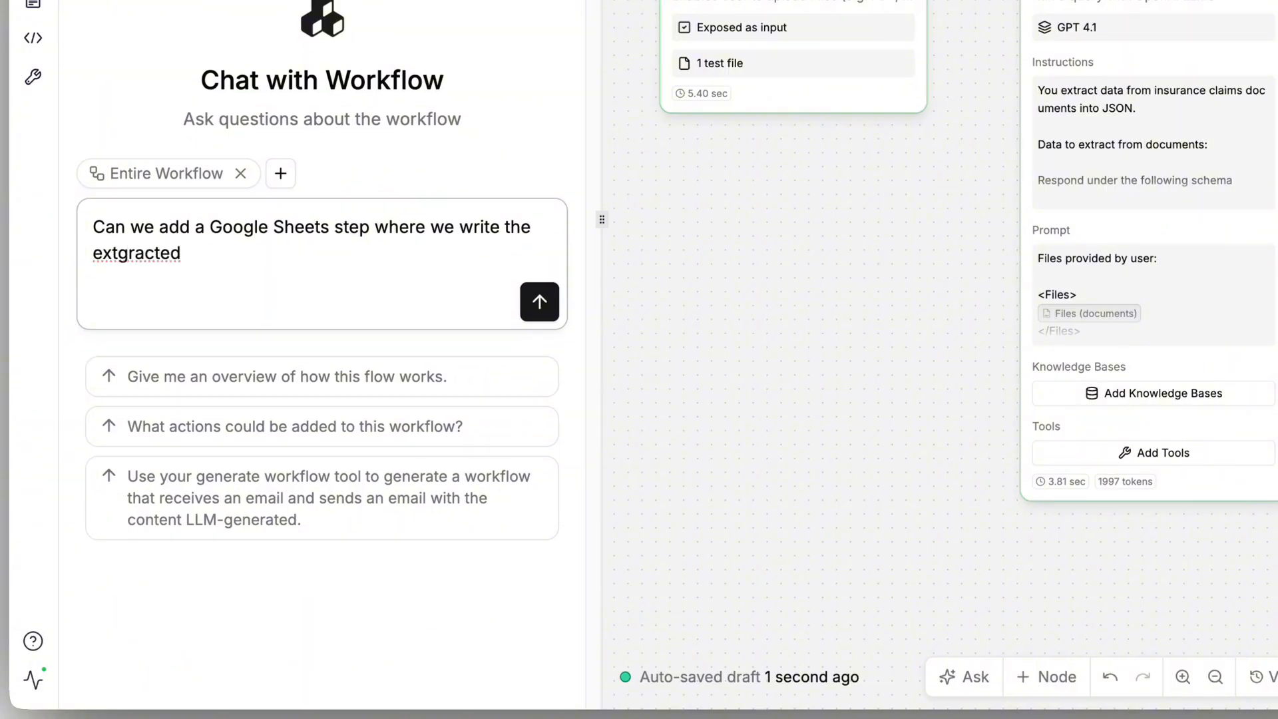
pyautogui.hotkey('ctrl', 'BackSpace')
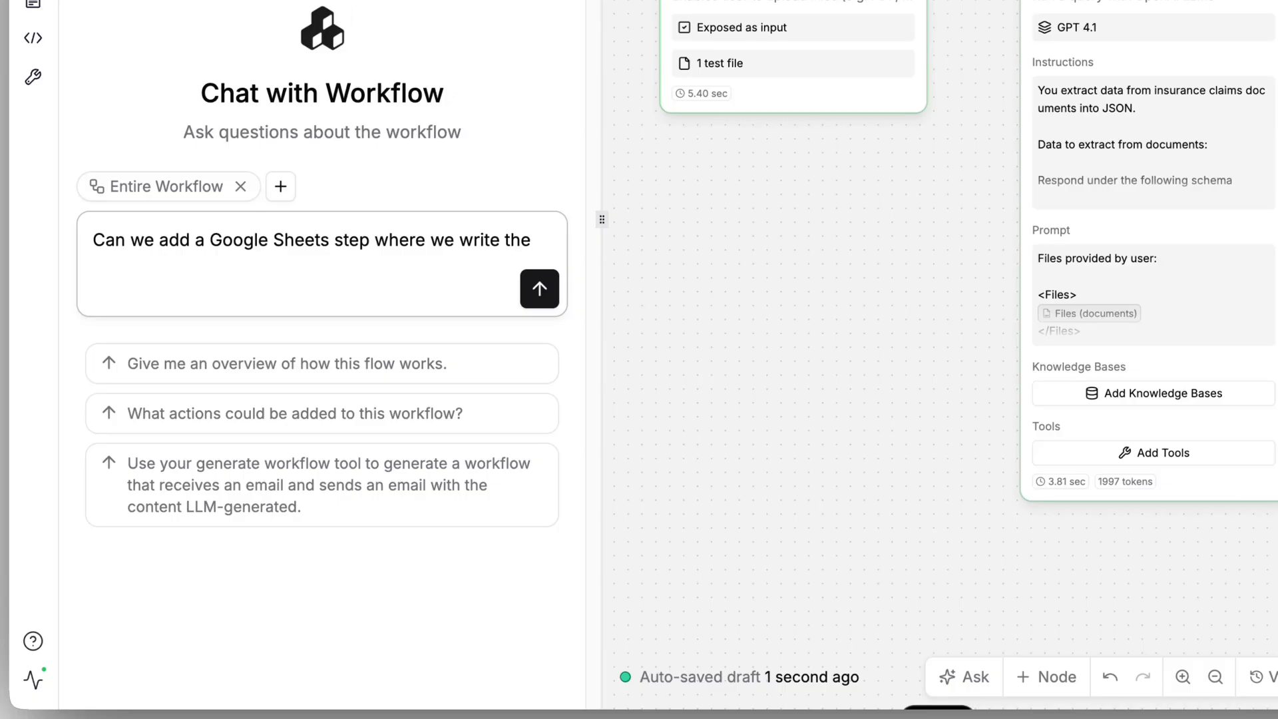
pyautogui.write('Extracted data into a new row in a sheet.')
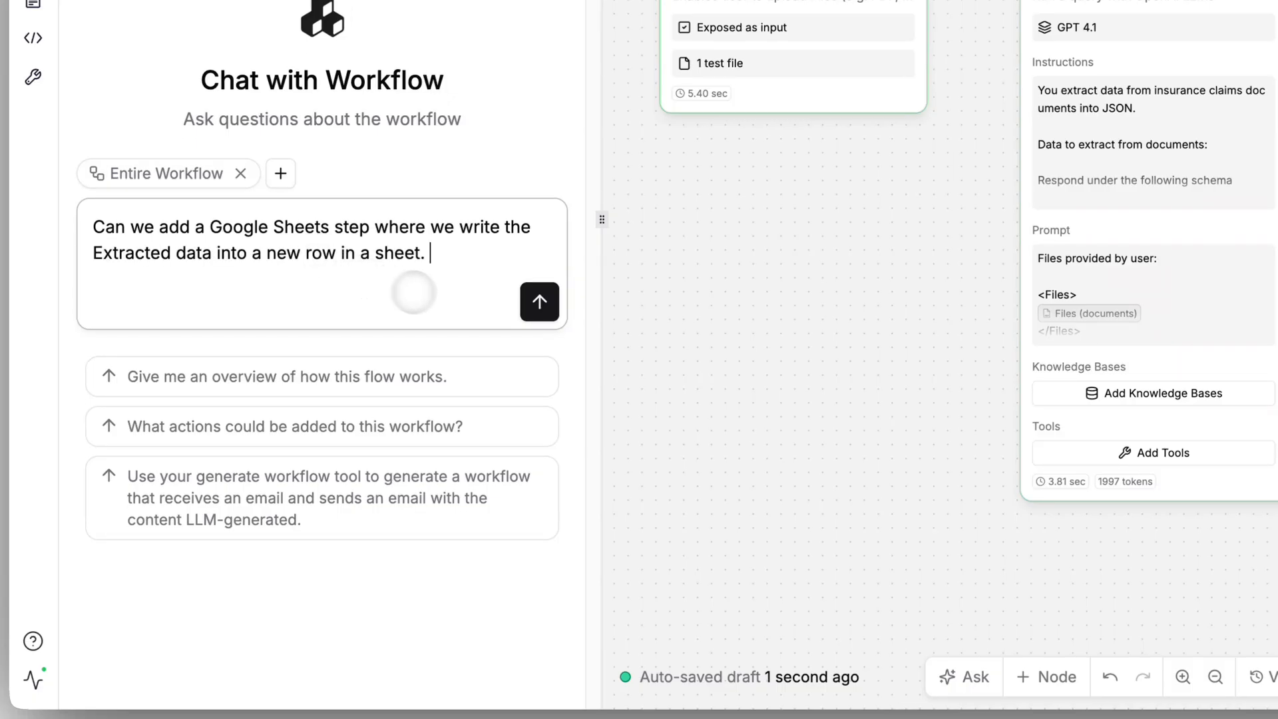
pyautogui.click(539, 303)
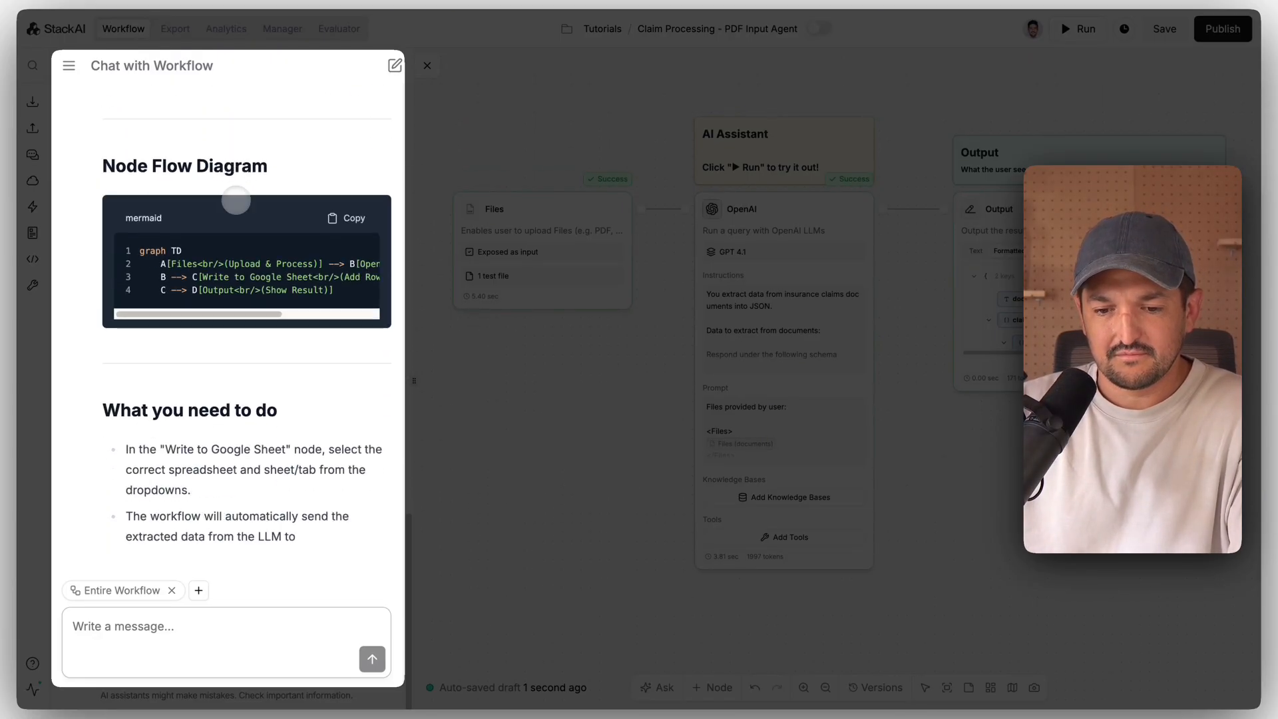
# Examine the assistant's generated workflow, expanding its full list of nodes and edges and reading the workflow overview
pyautogui.scroll(15, 236, 200)
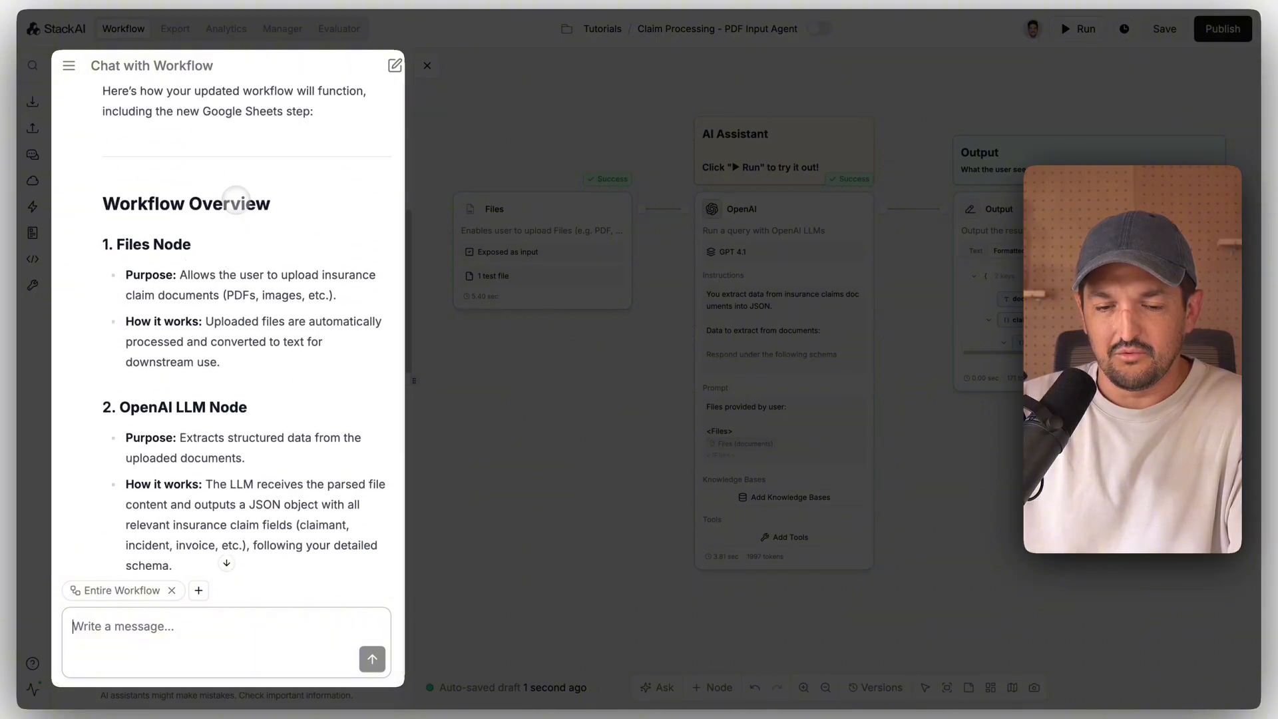
pyautogui.scroll(6, 236, 200)
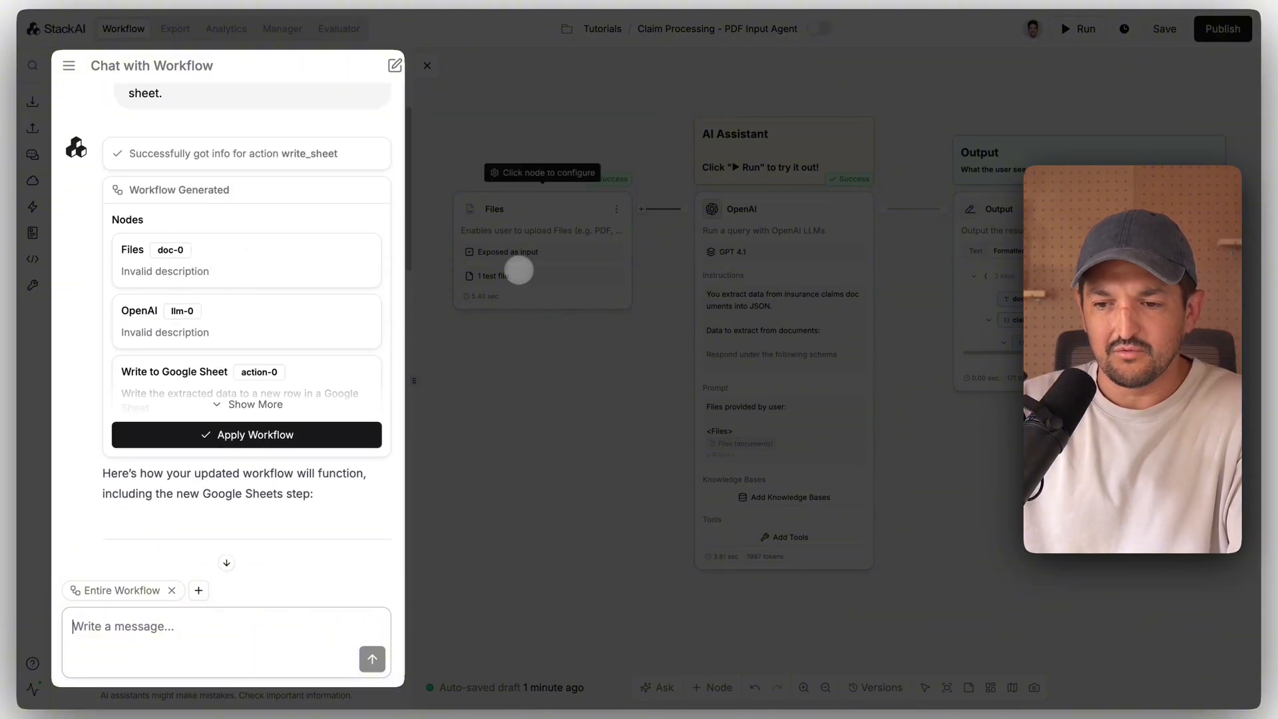
pyautogui.scroll(-1, 243, 347)
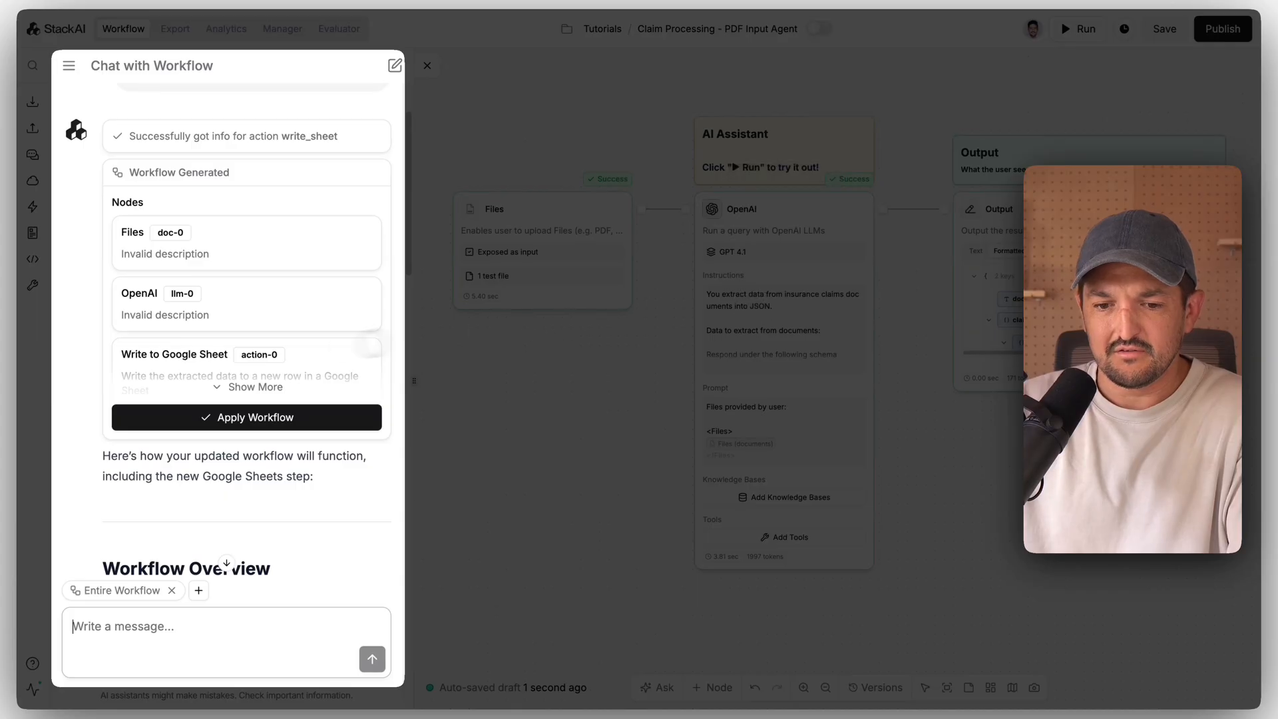
pyautogui.click(238, 385)
pyautogui.scroll(-1, 246, 380)
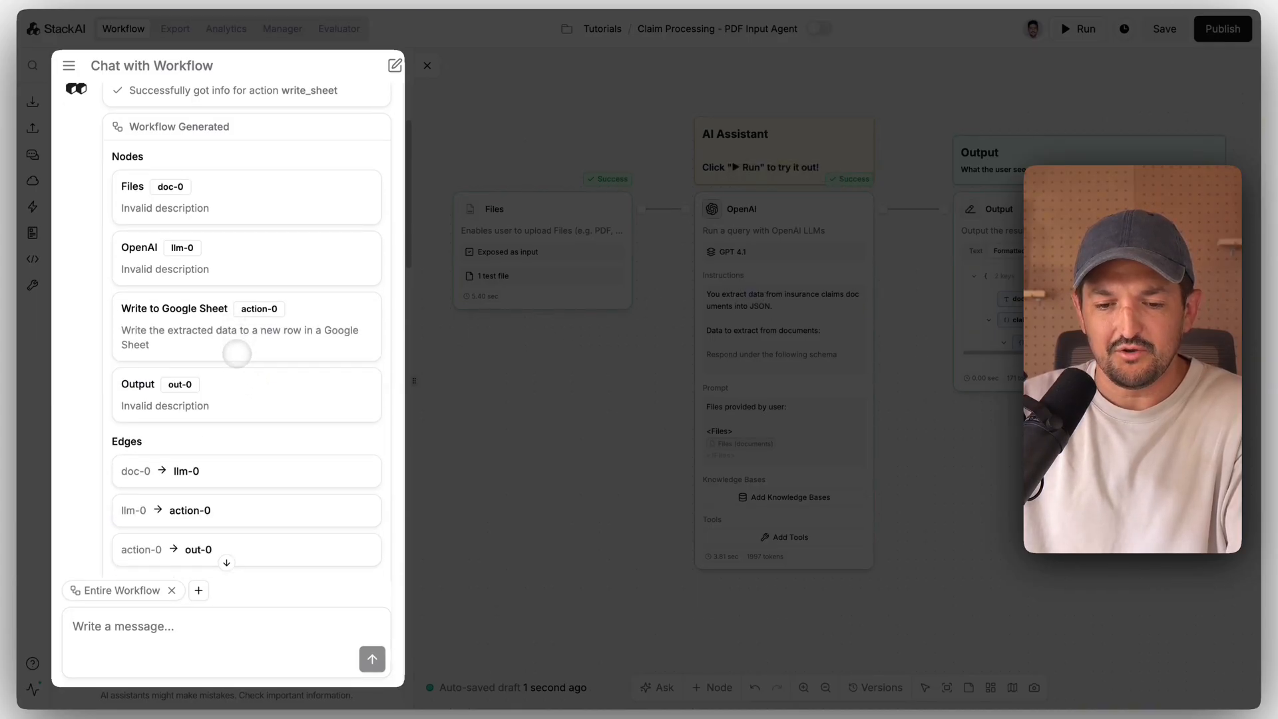
pyautogui.scroll(-5, 237, 353)
pyautogui.scroll(-6, 238, 440)
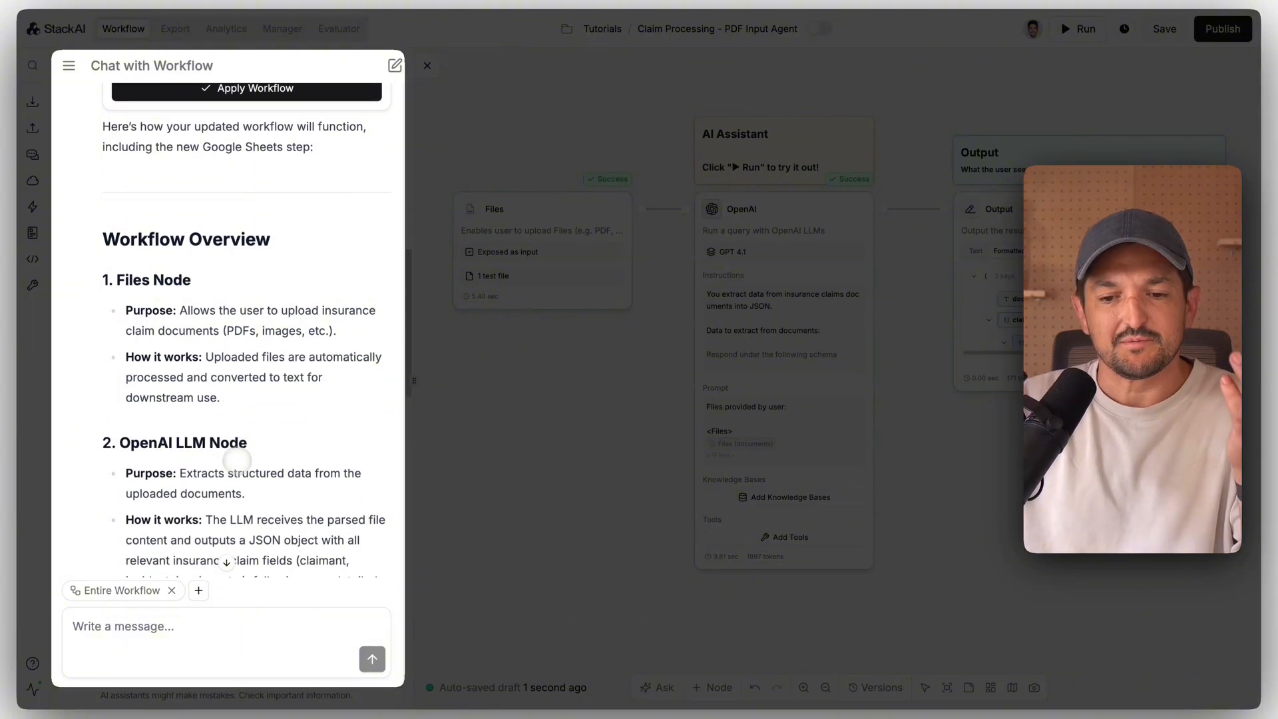
# Read through the rest of the assistant's workflow overview, apply the generated workflow with the Google Sheets step, and close the chat
pyautogui.scroll(-3, 237, 459)
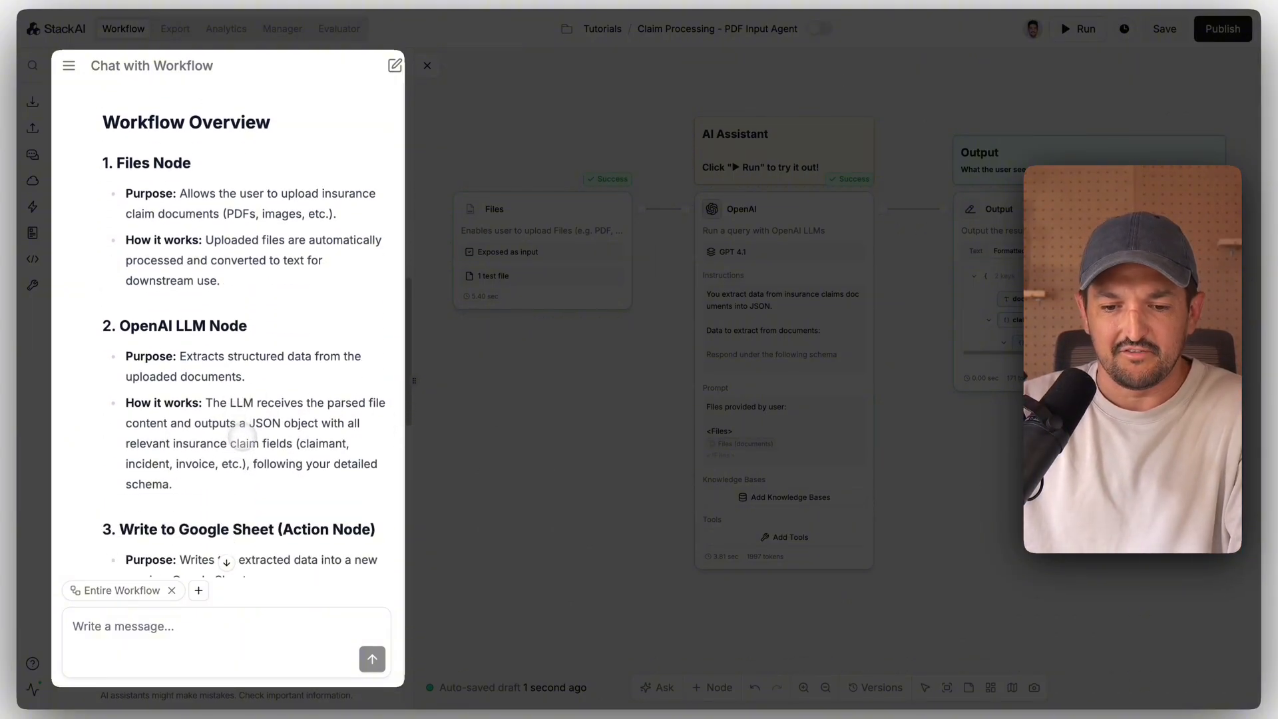
pyautogui.scroll(-5, 247, 444)
pyautogui.scroll(-4, 248, 444)
pyautogui.scroll(20, 248, 443)
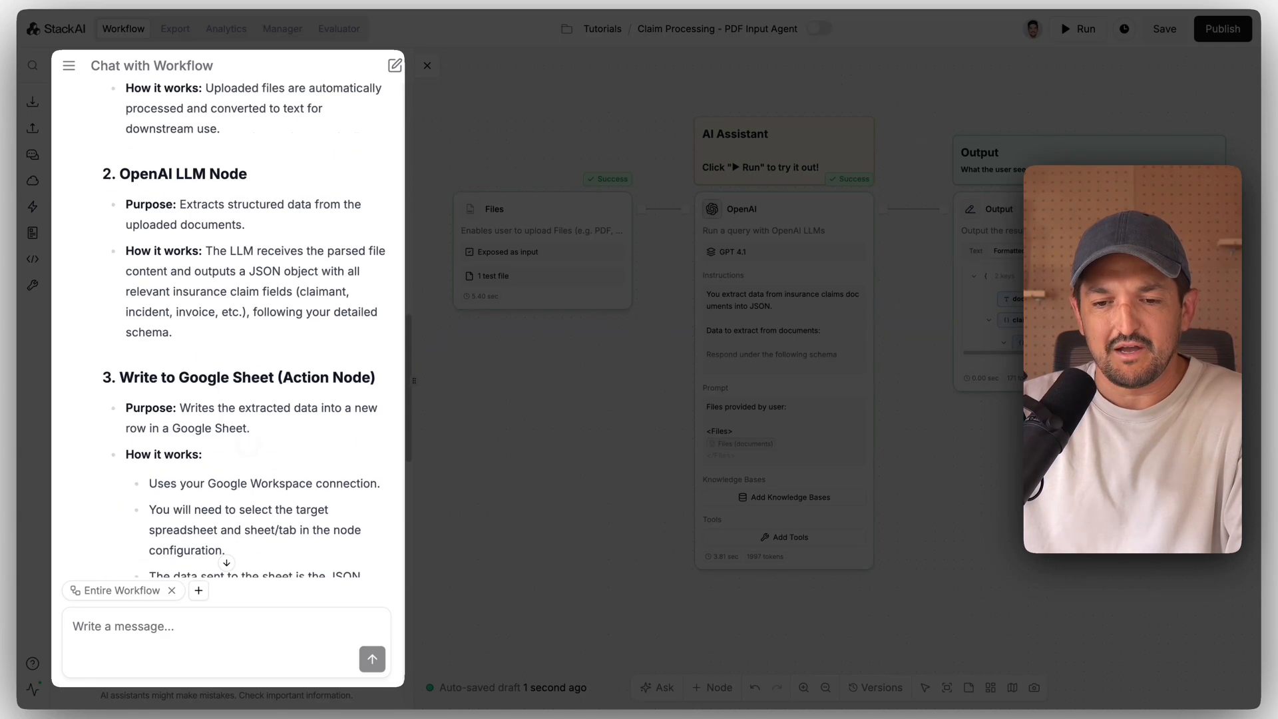
pyautogui.scroll(-1, 248, 443)
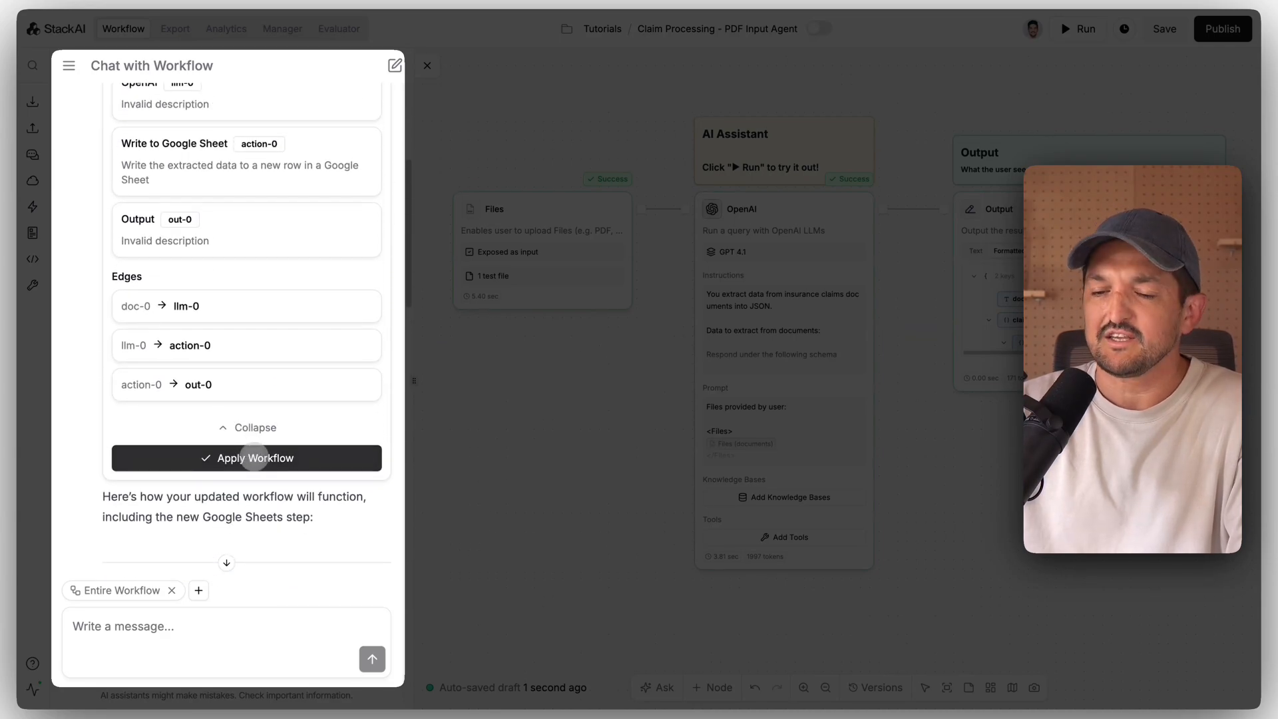
pyautogui.click(255, 458)
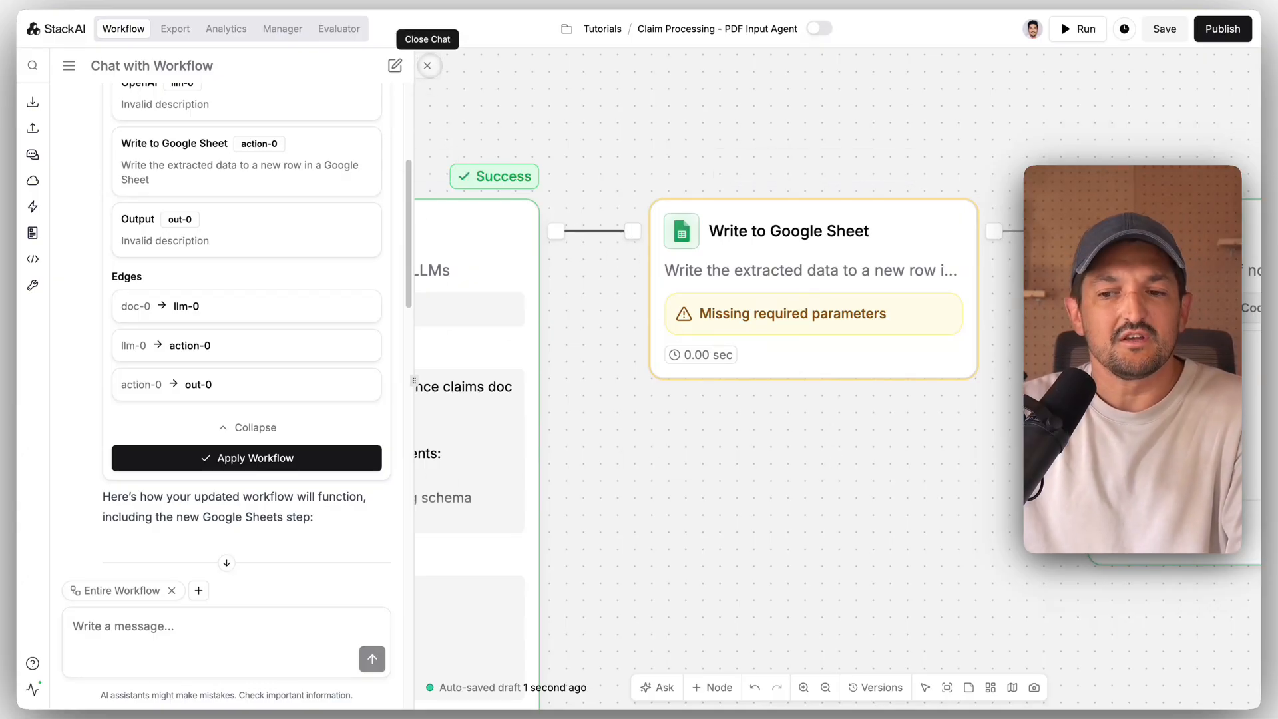
pyautogui.click(427, 65)
# Open the Write to Google Sheet node's settings and review its Google Sheets connection and data input
pyautogui.click(748, 193)
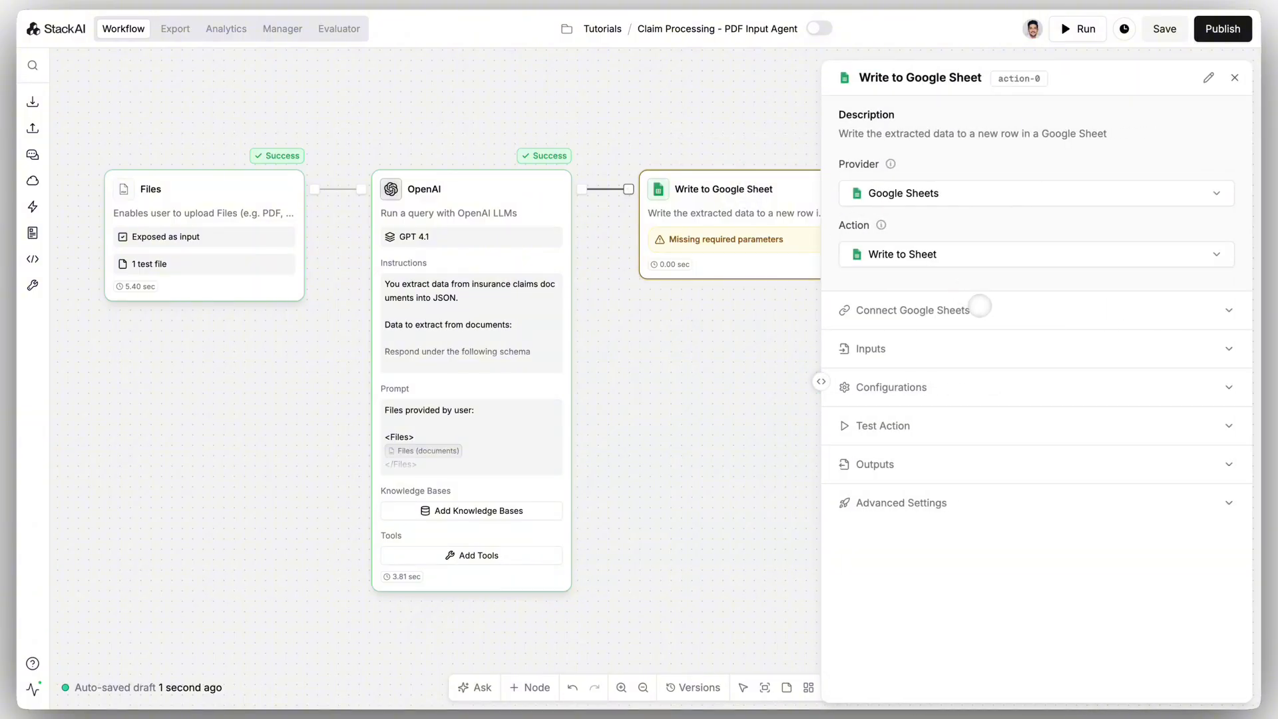
pyautogui.click(980, 306)
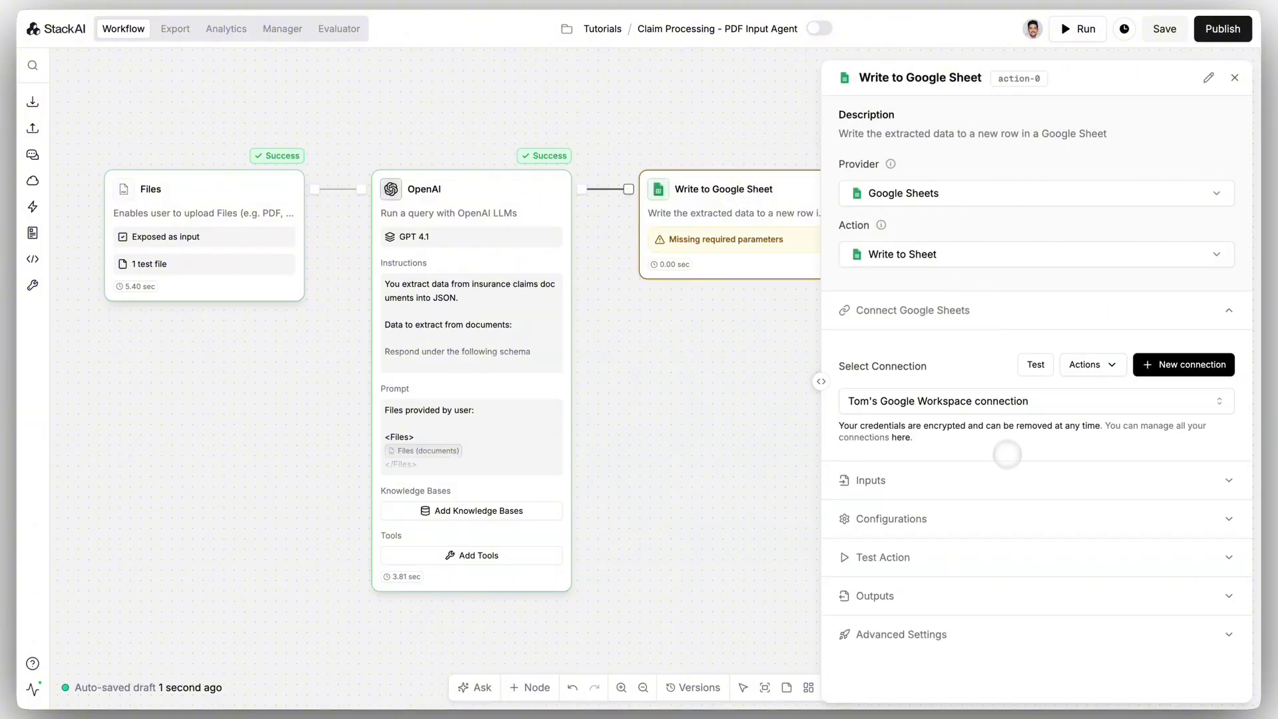
pyautogui.click(1004, 480)
pyautogui.scroll(-1, 1005, 479)
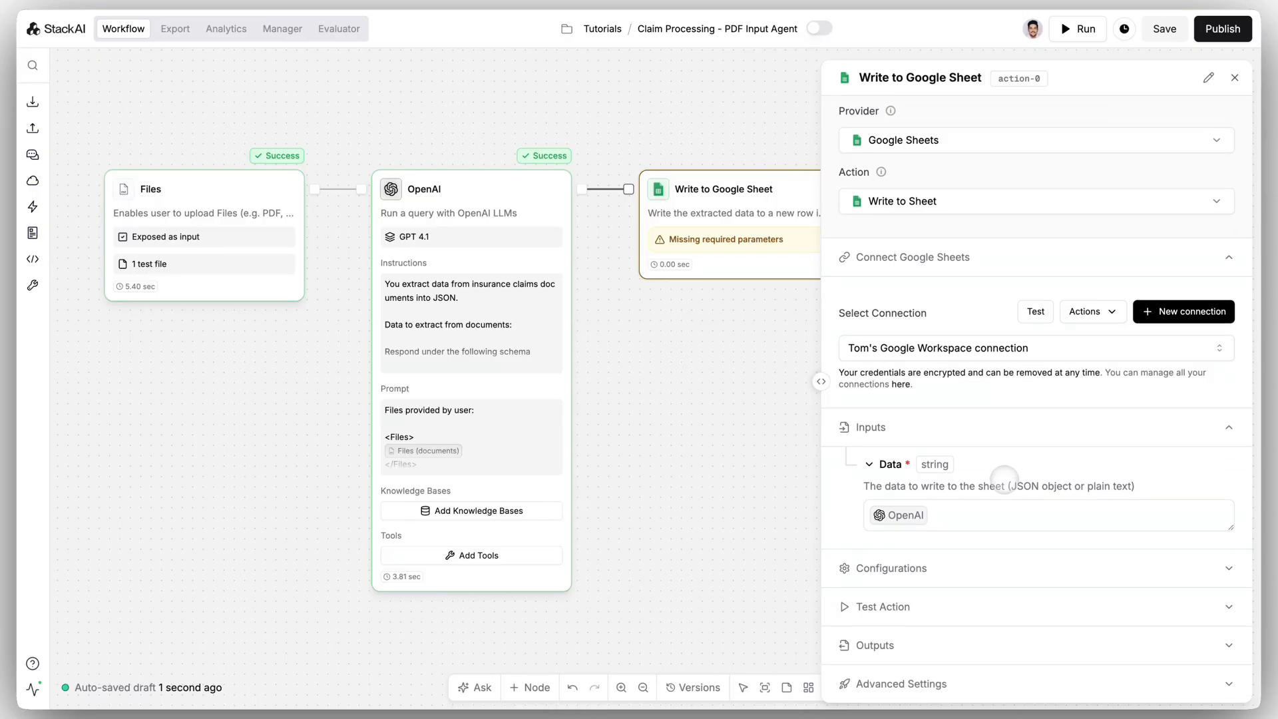
# Configure the Write to Google Sheet node with Claims Form as the spreadsheet and Sheet1 as the sheet name
pyautogui.click(998, 552)
pyautogui.scroll(-2, 998, 568)
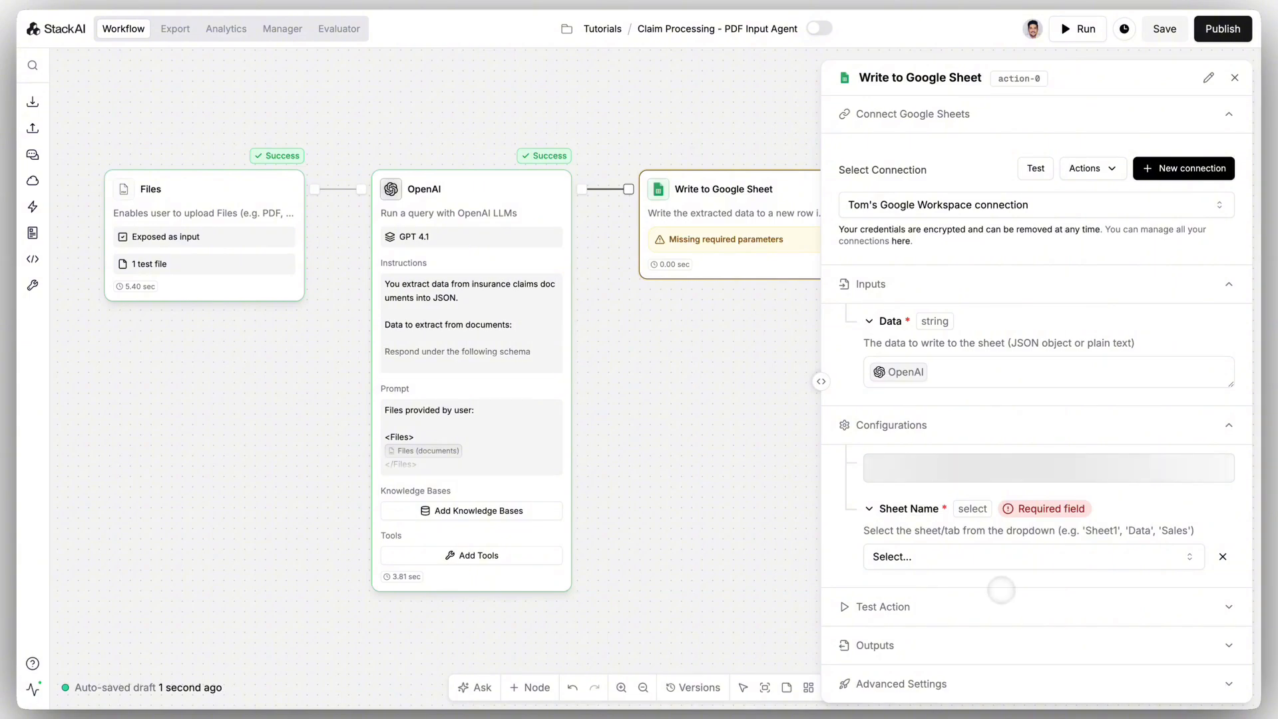
pyautogui.click(1015, 526)
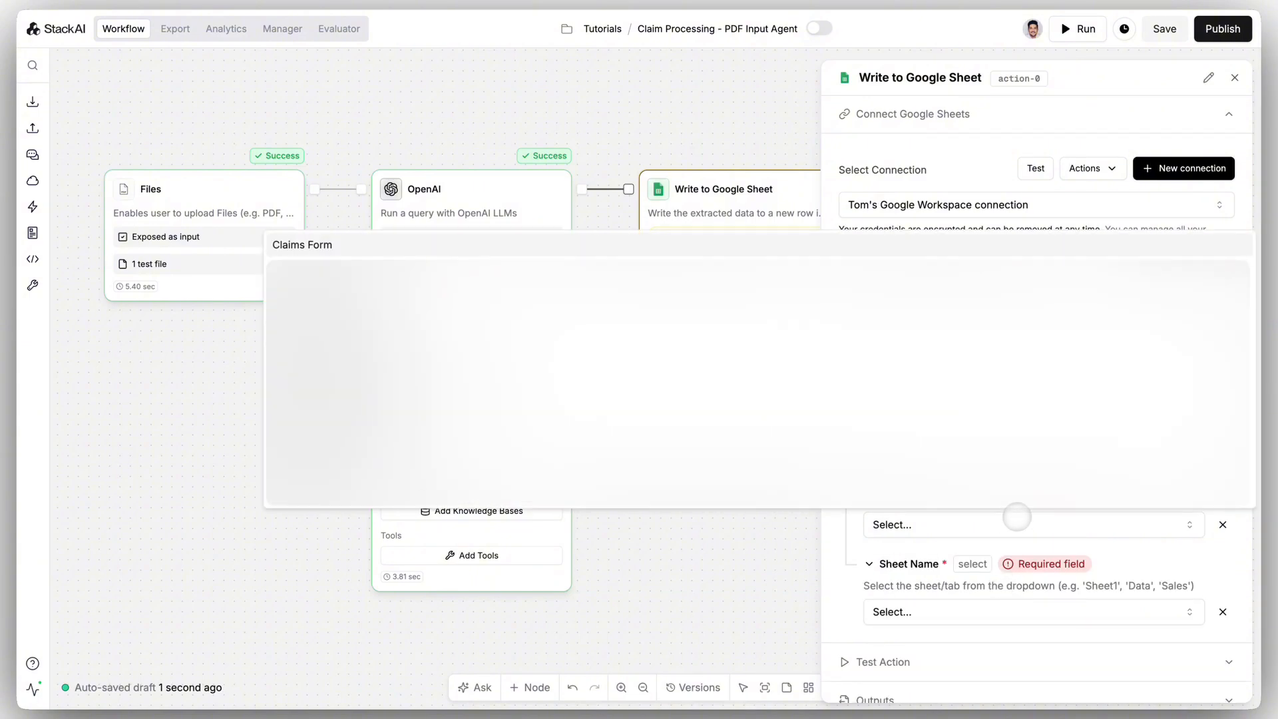
pyautogui.click(821, 245)
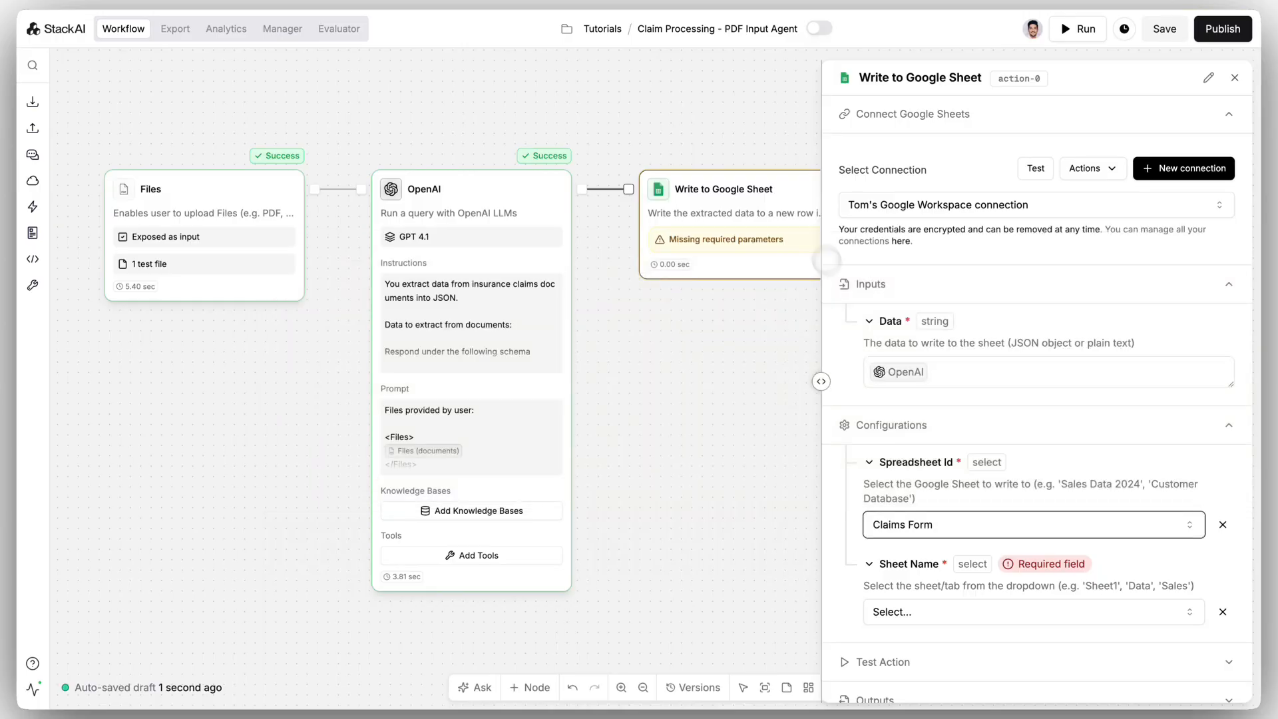
pyautogui.scroll(-1, 1009, 609)
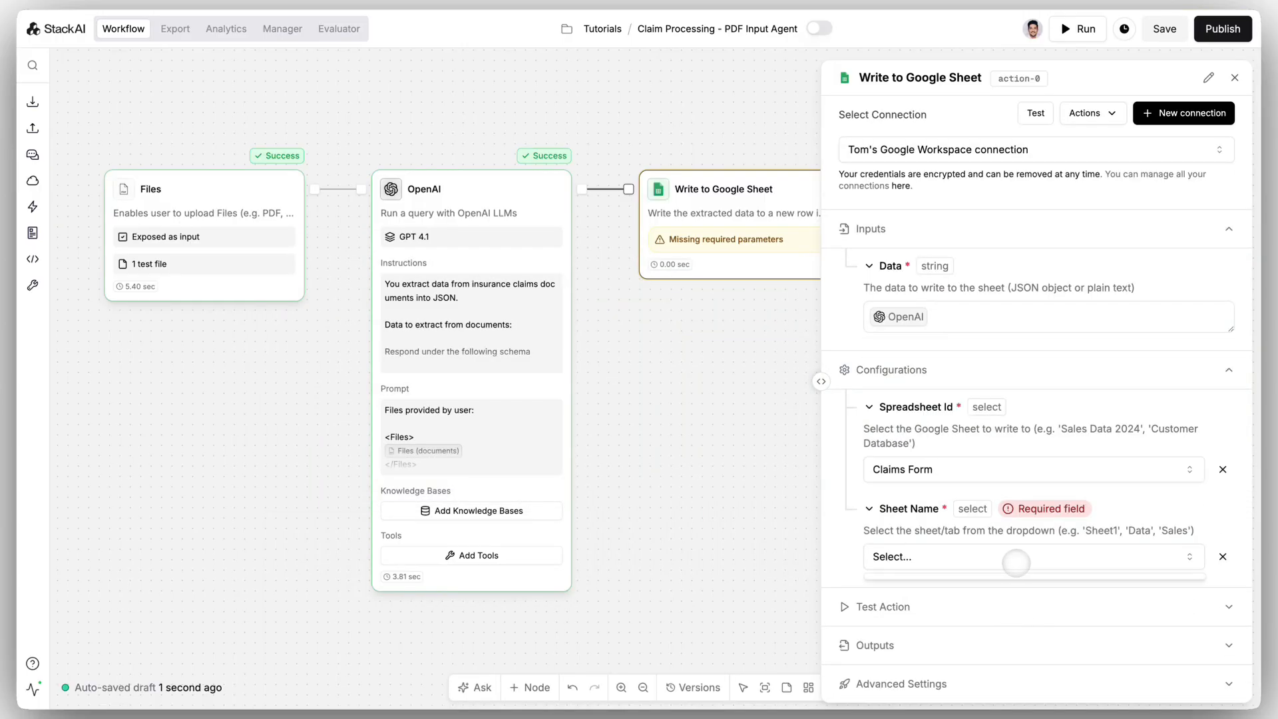
pyautogui.click(1015, 556)
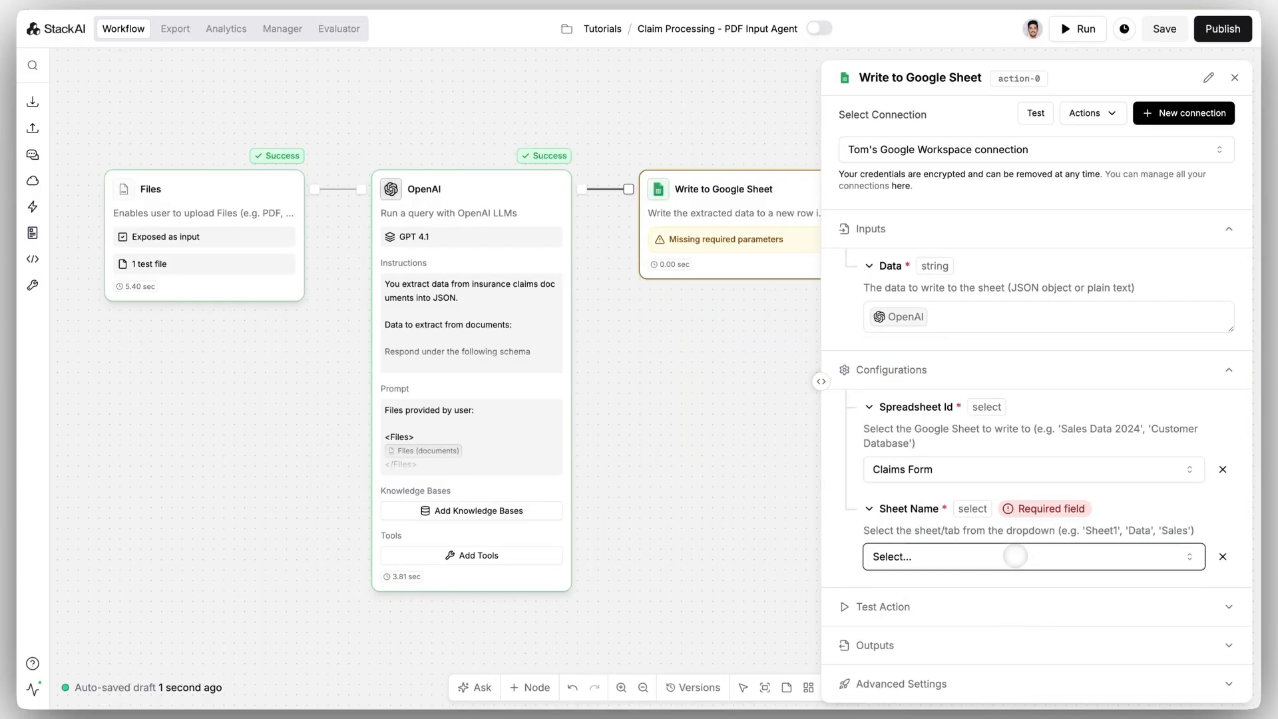
pyautogui.click(975, 609)
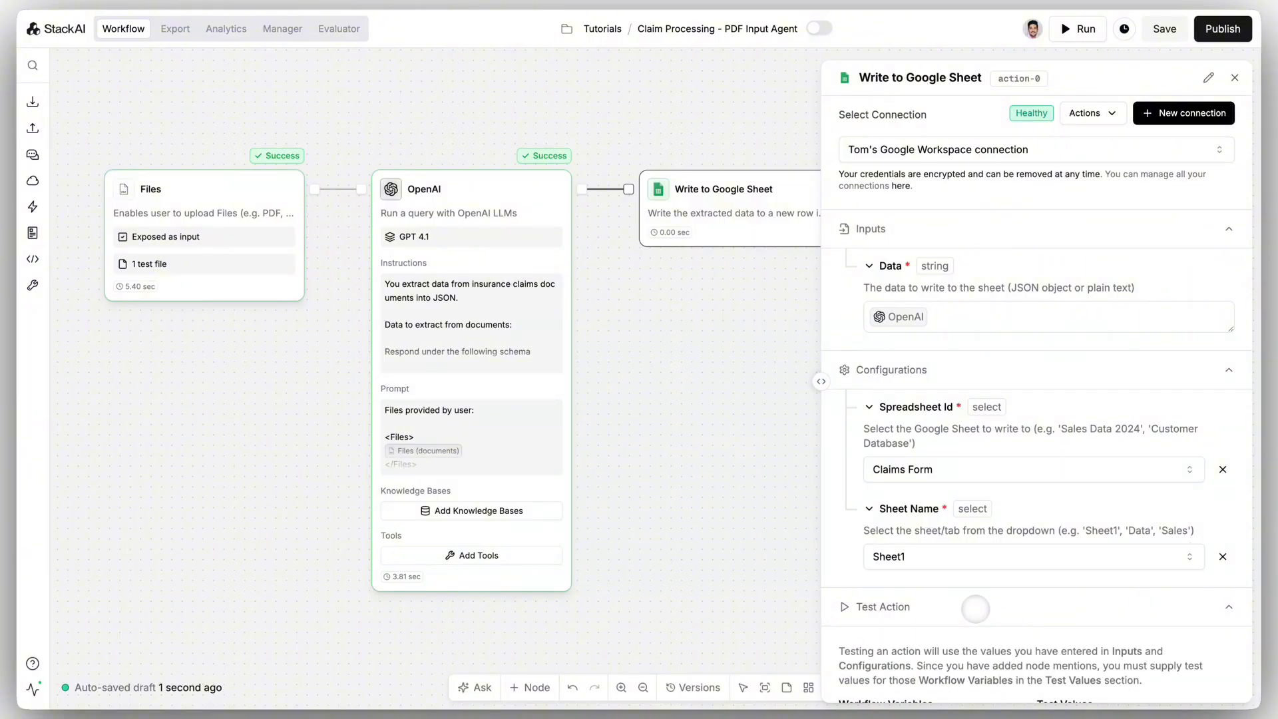
# Examine the Write to Google Sheet node's test action and output fields, and collapse its expanded sections
pyautogui.scroll(-3, 973, 608)
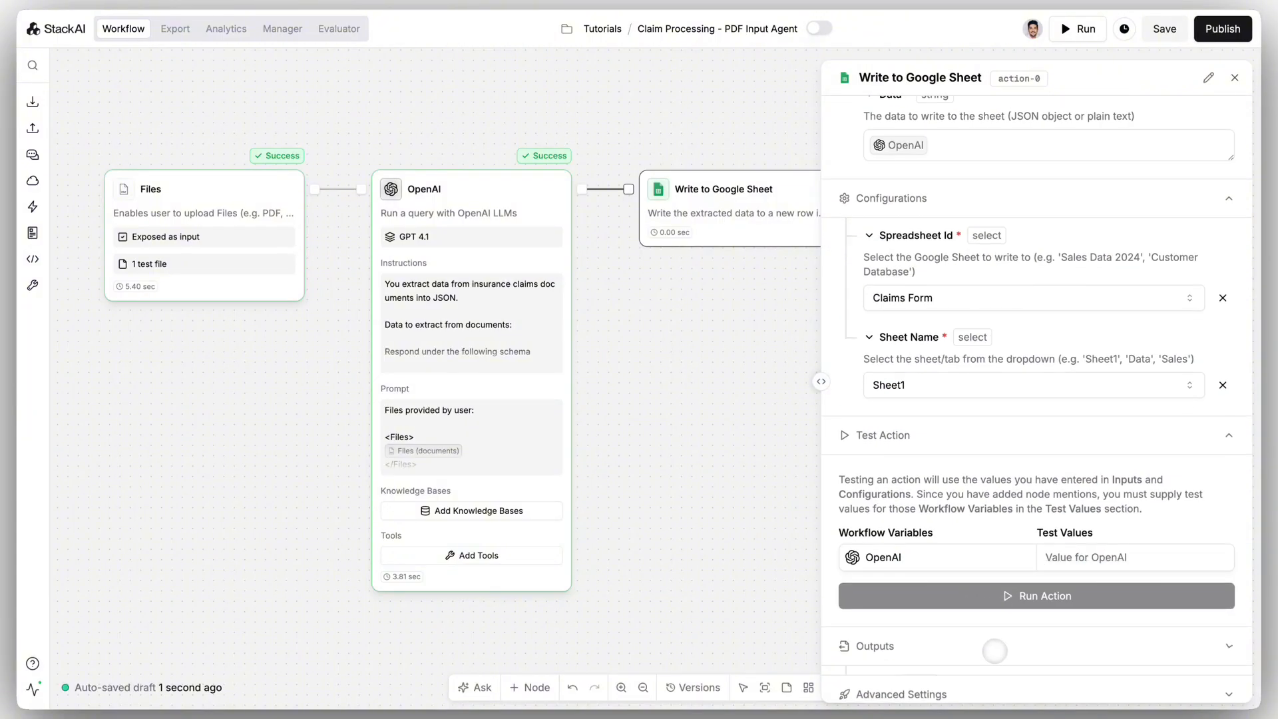
pyautogui.click(998, 647)
pyautogui.scroll(-3, 994, 652)
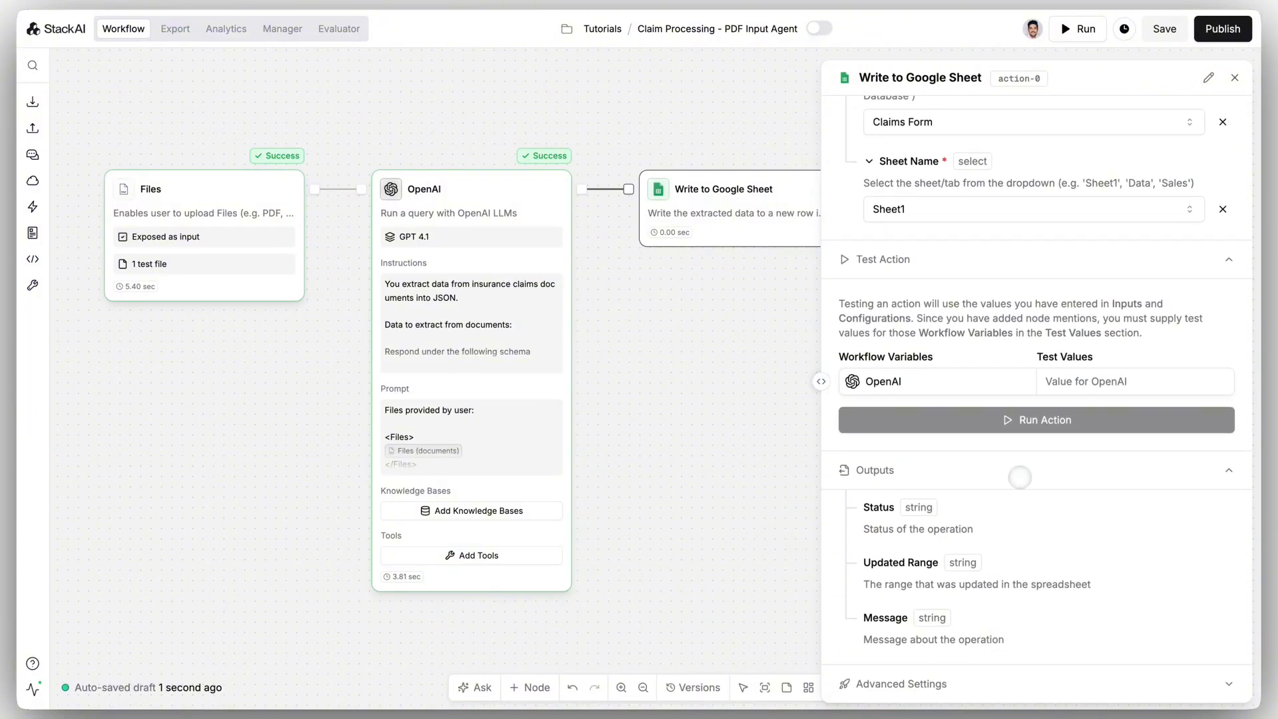
pyautogui.click(1019, 477)
pyautogui.click(879, 438)
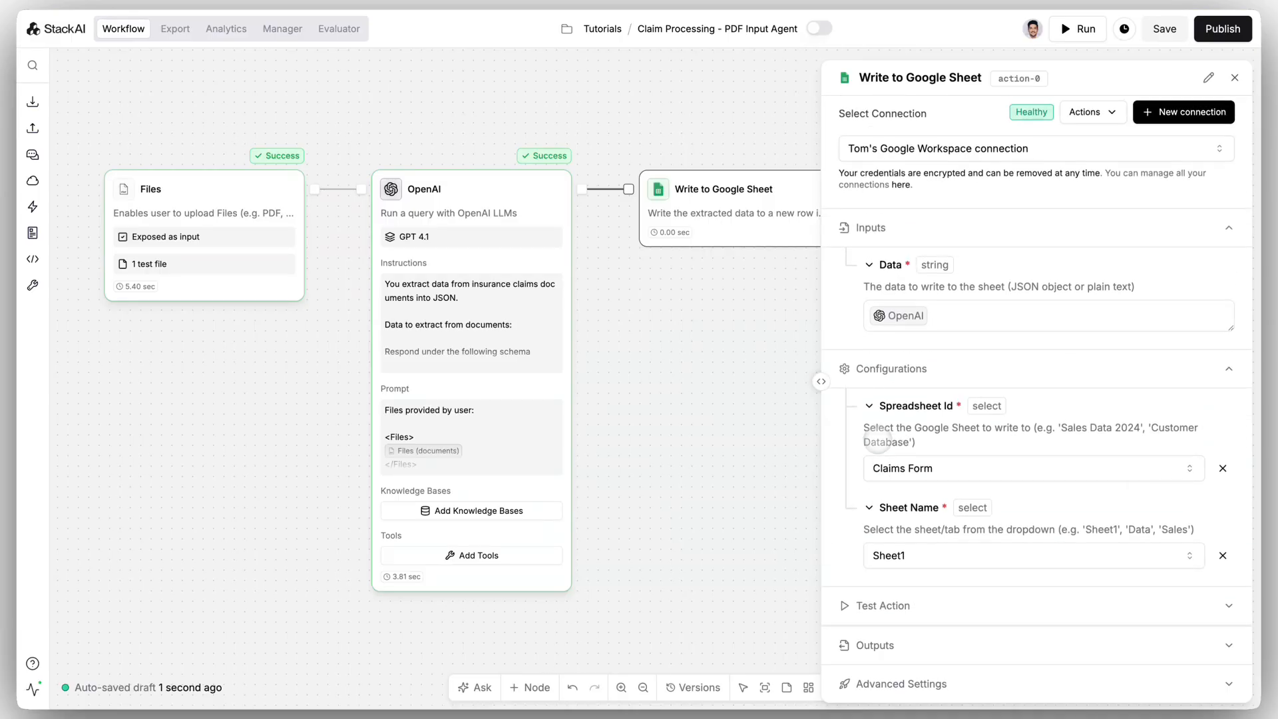
pyautogui.click(922, 370)
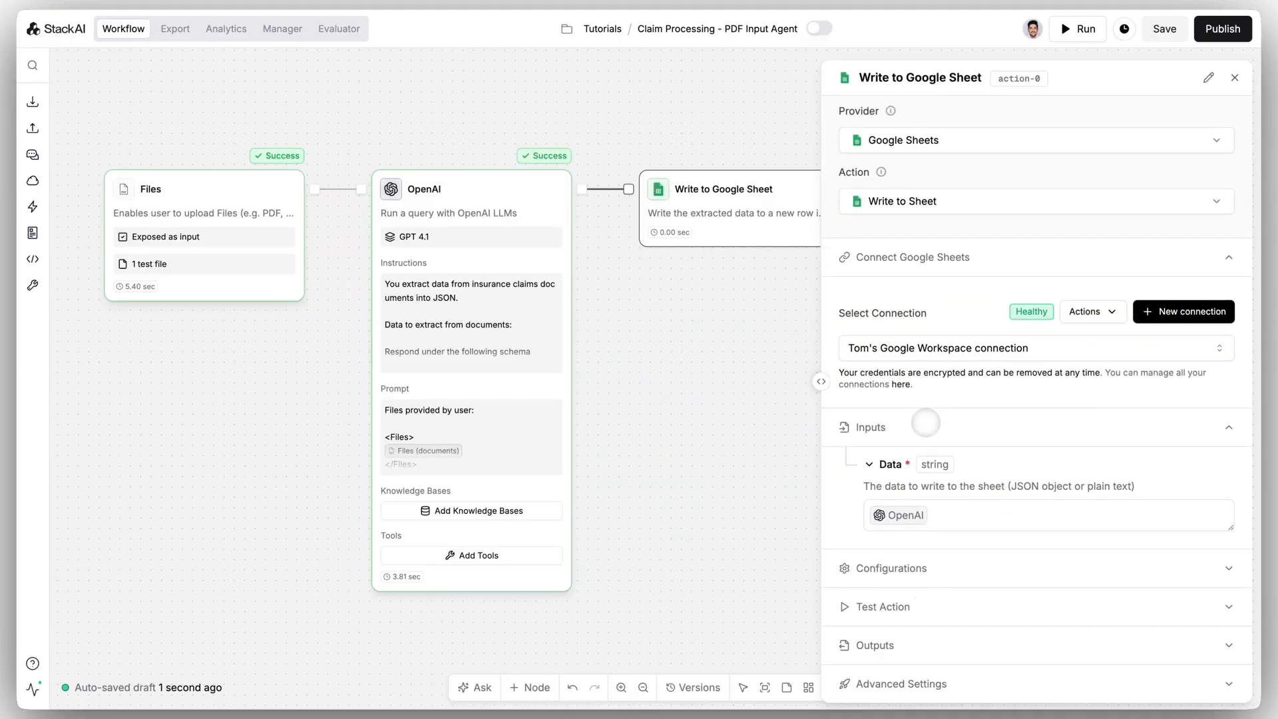
pyautogui.click(922, 422)
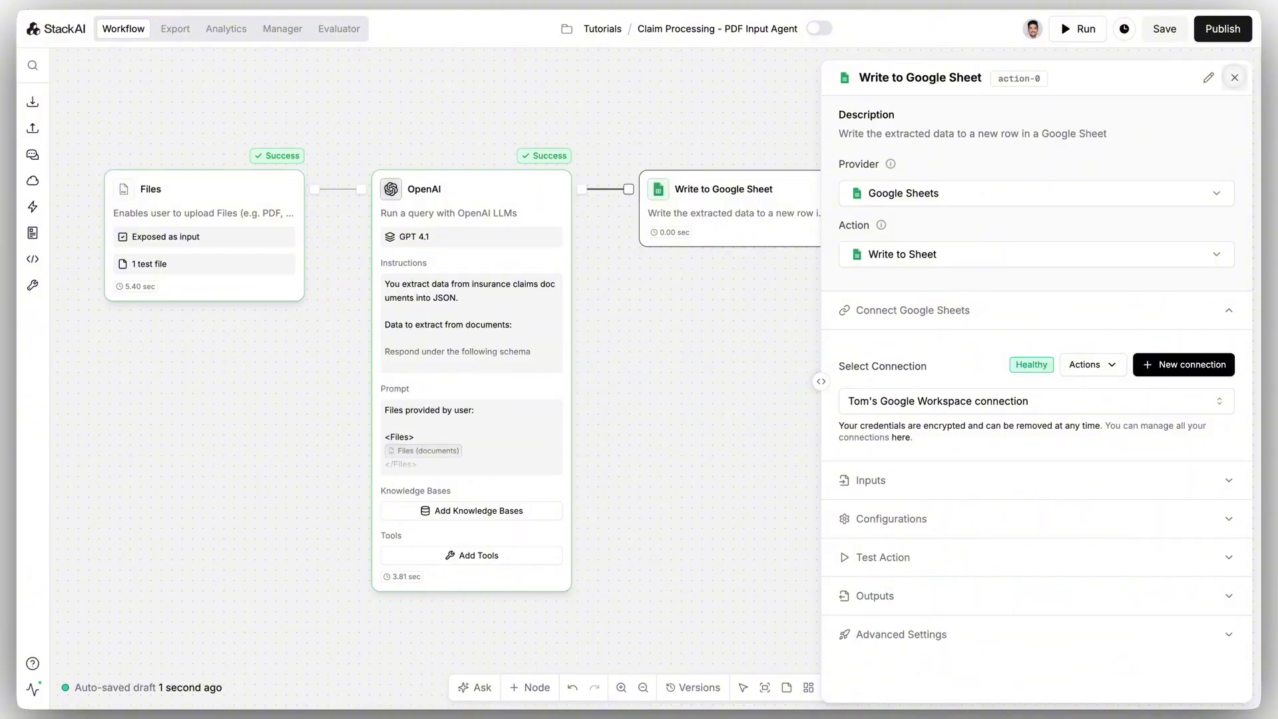
# Close the Write to Google Sheet settings and run the workflow with the new sheet-writing step
pyautogui.click(1234, 78)
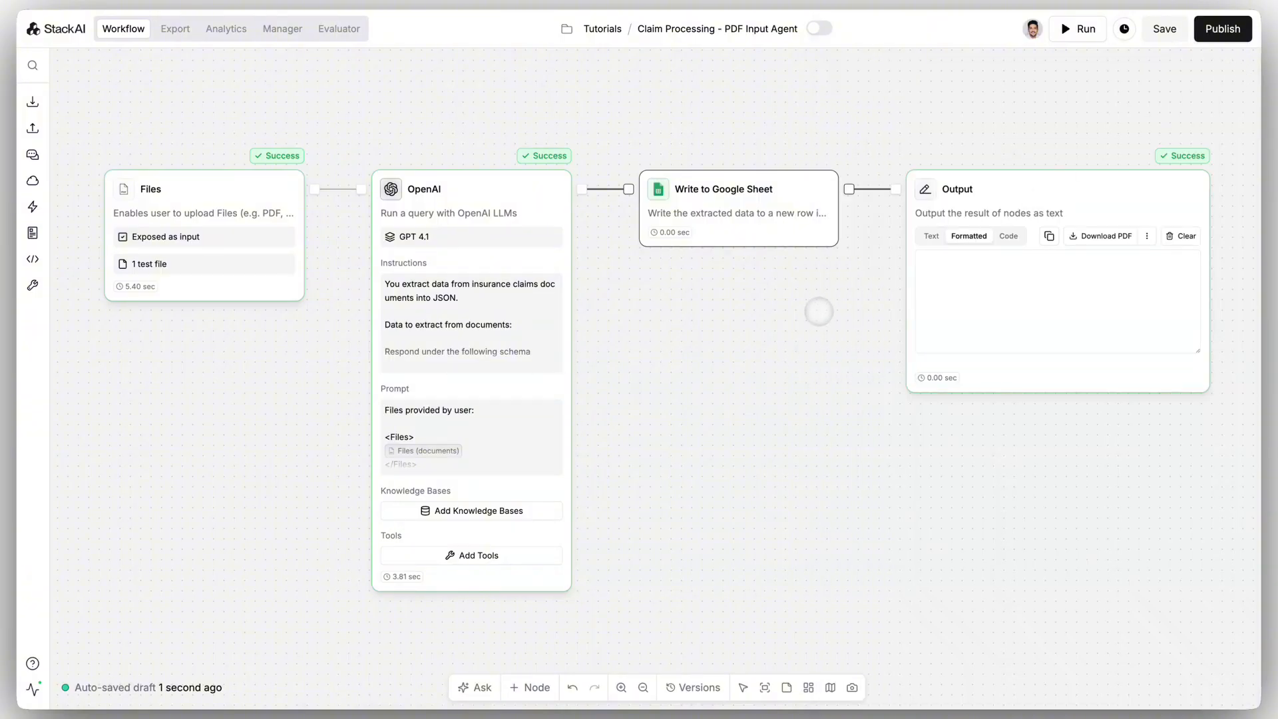
pyautogui.click(1077, 30)
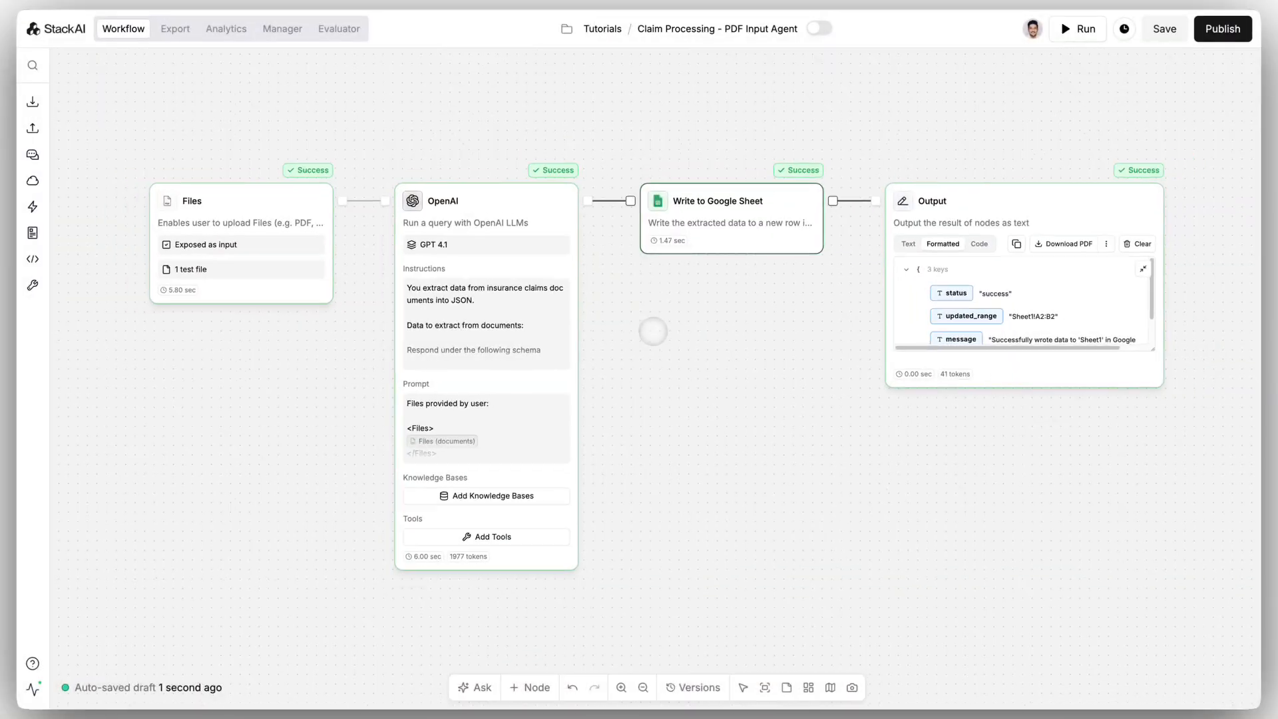
pyautogui.scroll(-3, 650, 331)
pyautogui.moveTo(651, 331); pyautogui.dragTo(508, 410)
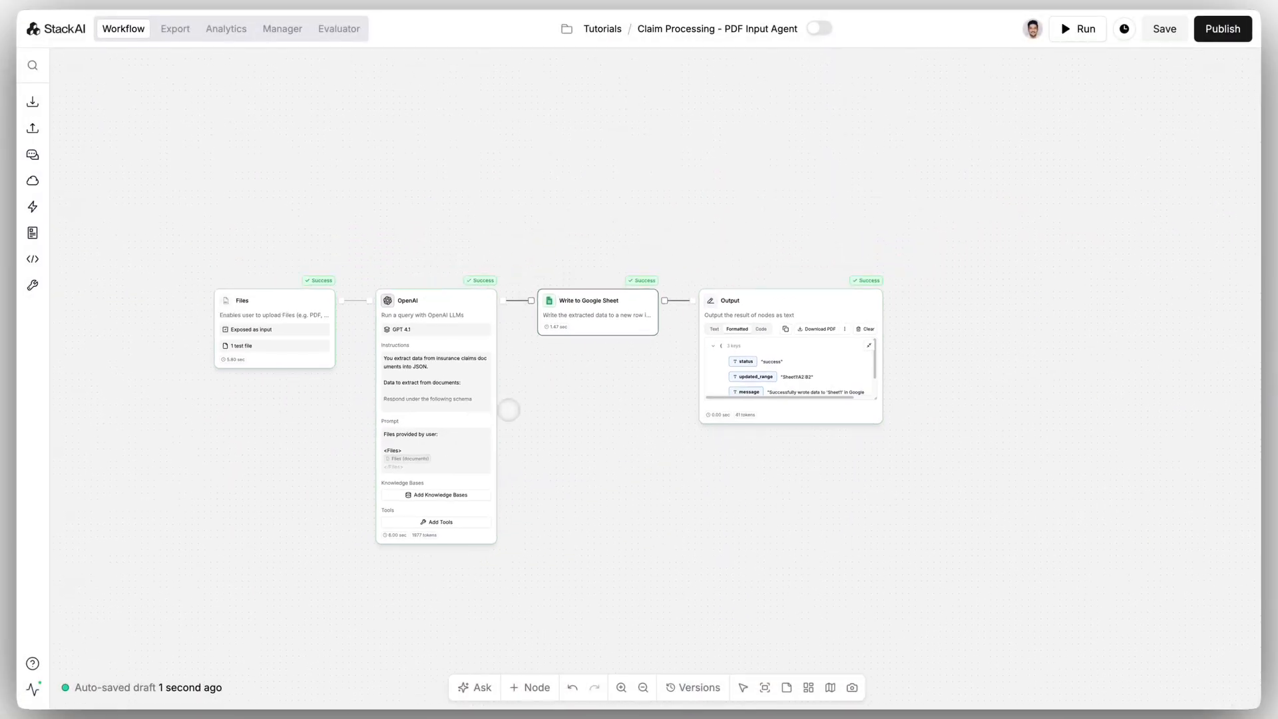
# Add a second OpenAI LLM node connected to the output of the existing OpenAI node
pyautogui.scroll(3, 509, 410)
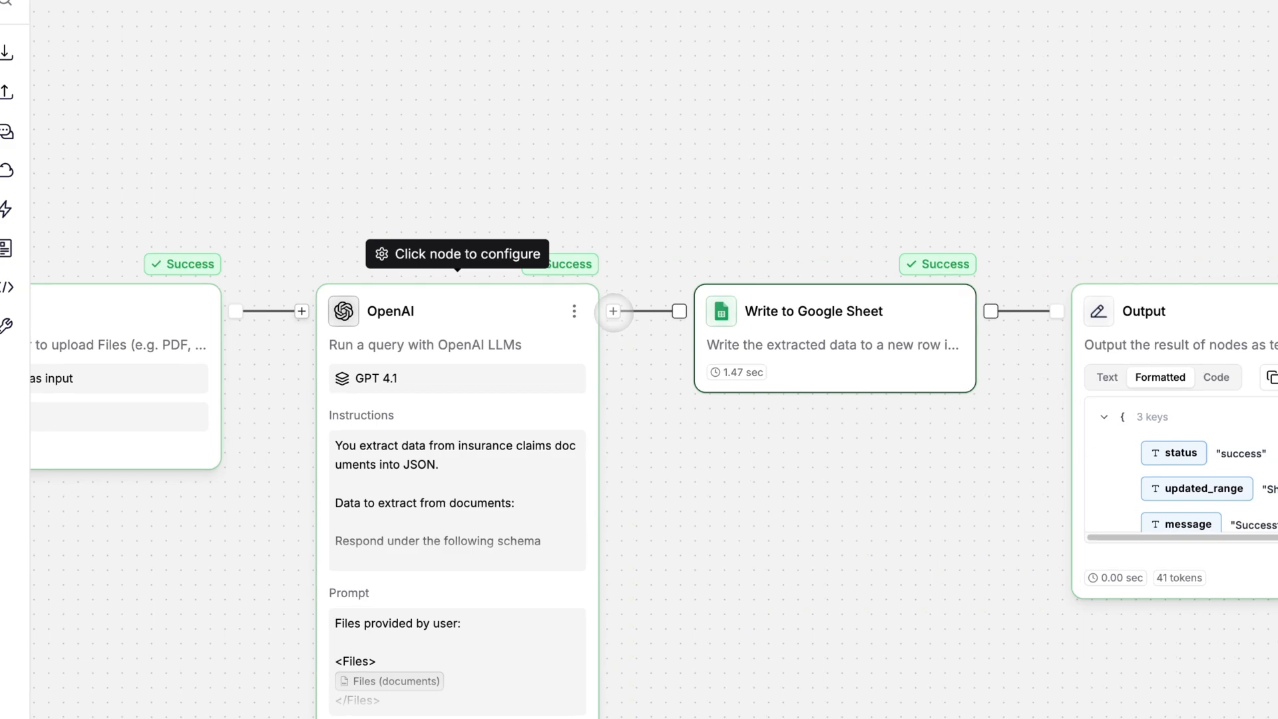
pyautogui.click(613, 311)
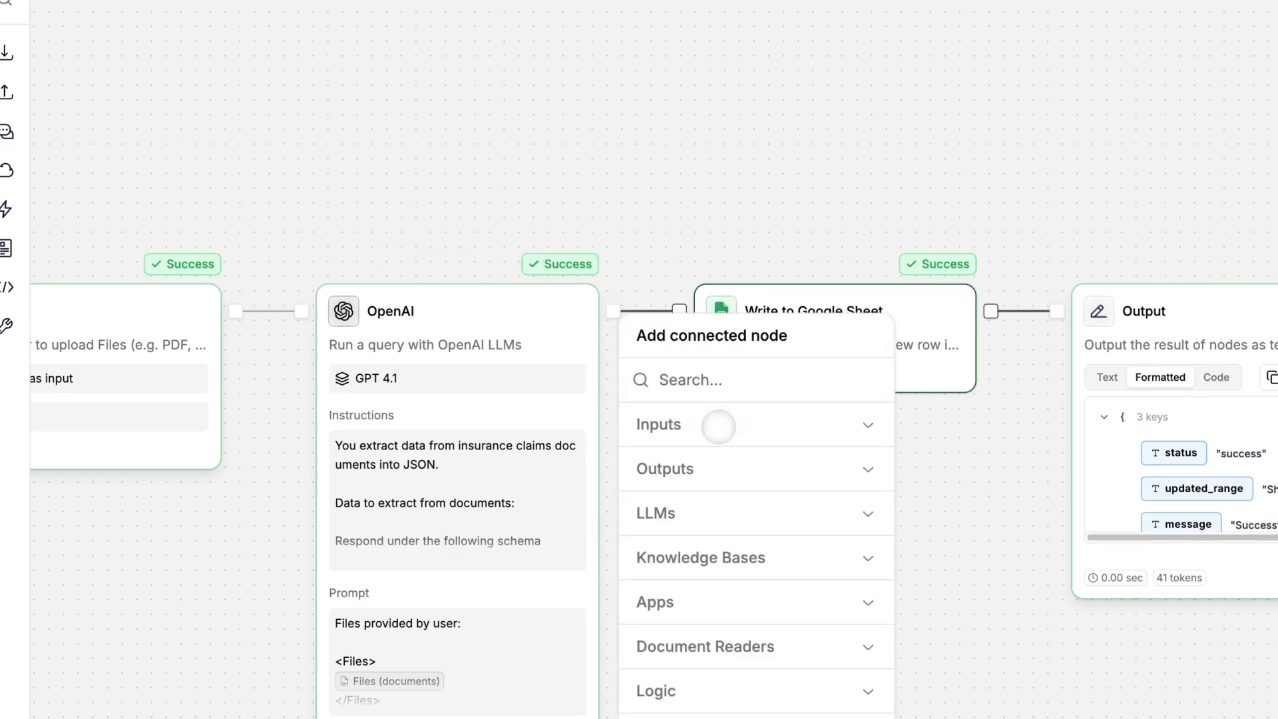
pyautogui.click(791, 512)
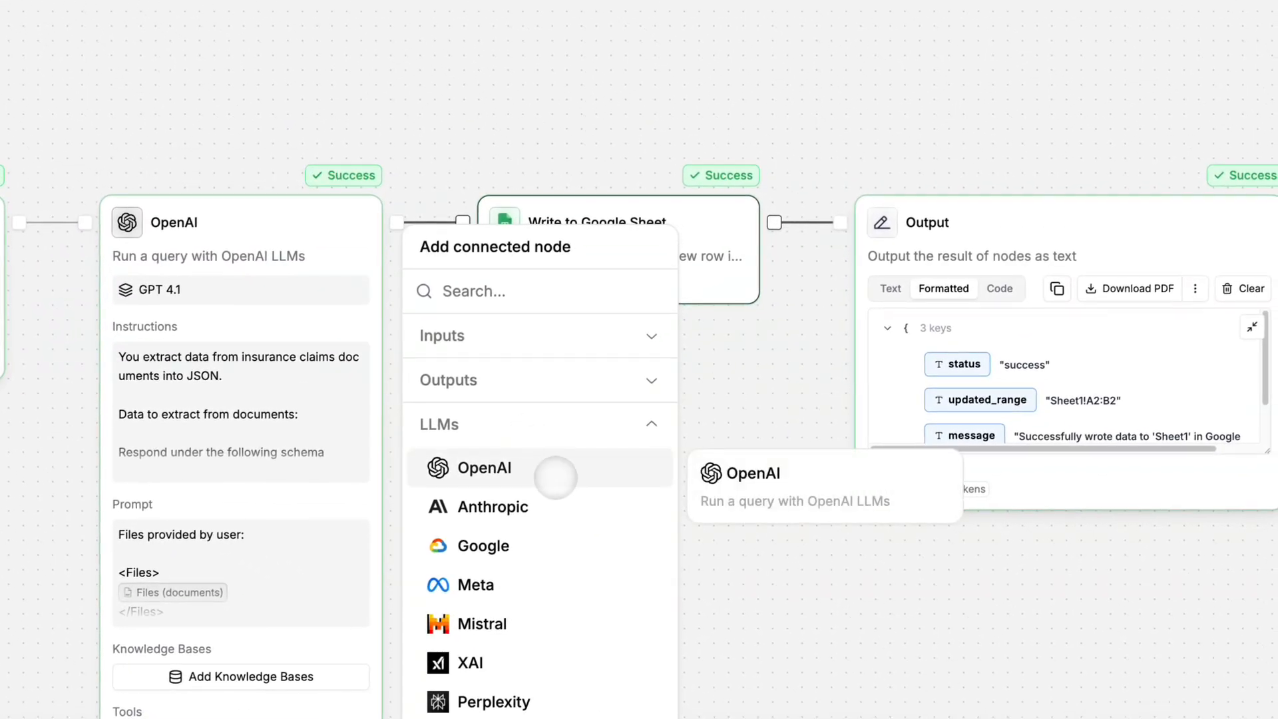
pyautogui.click(588, 461)
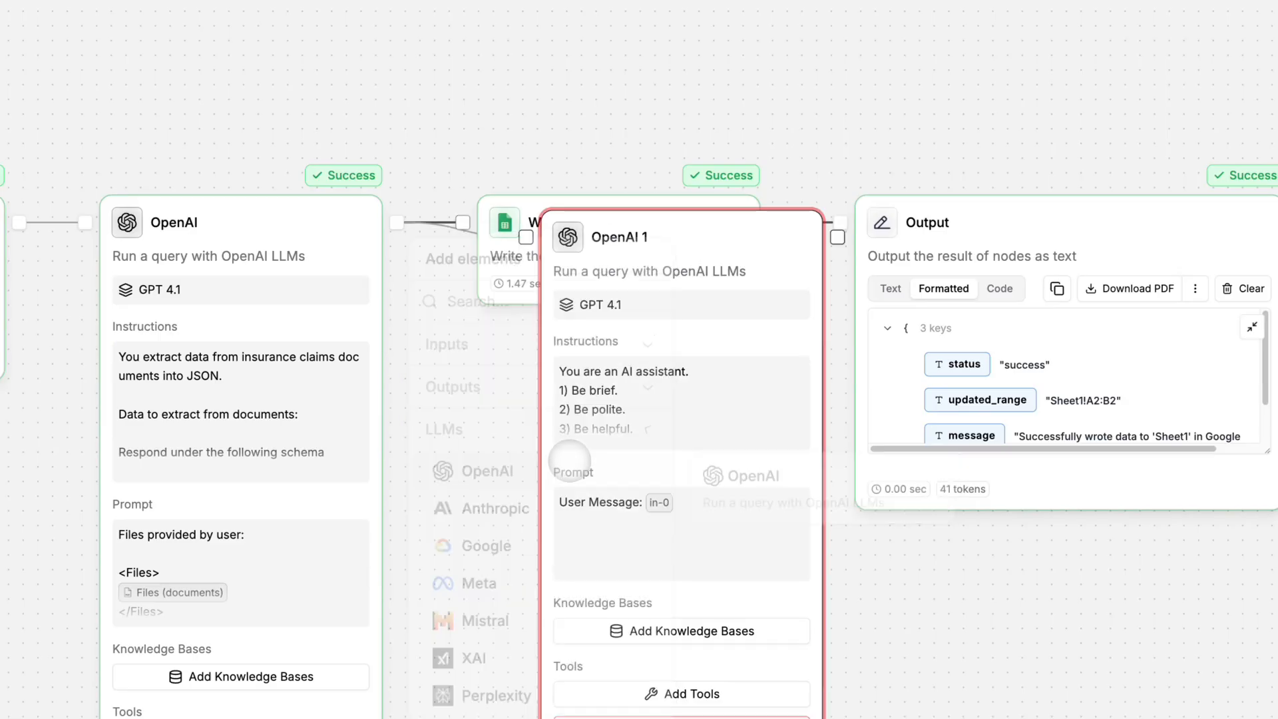
# Auto-arrange the workflow nodes and move the Write to Google Sheet and Output nodes up, clear of the OpenAI 1 node
pyautogui.moveTo(613, 85); pyautogui.dragTo(610, 81)
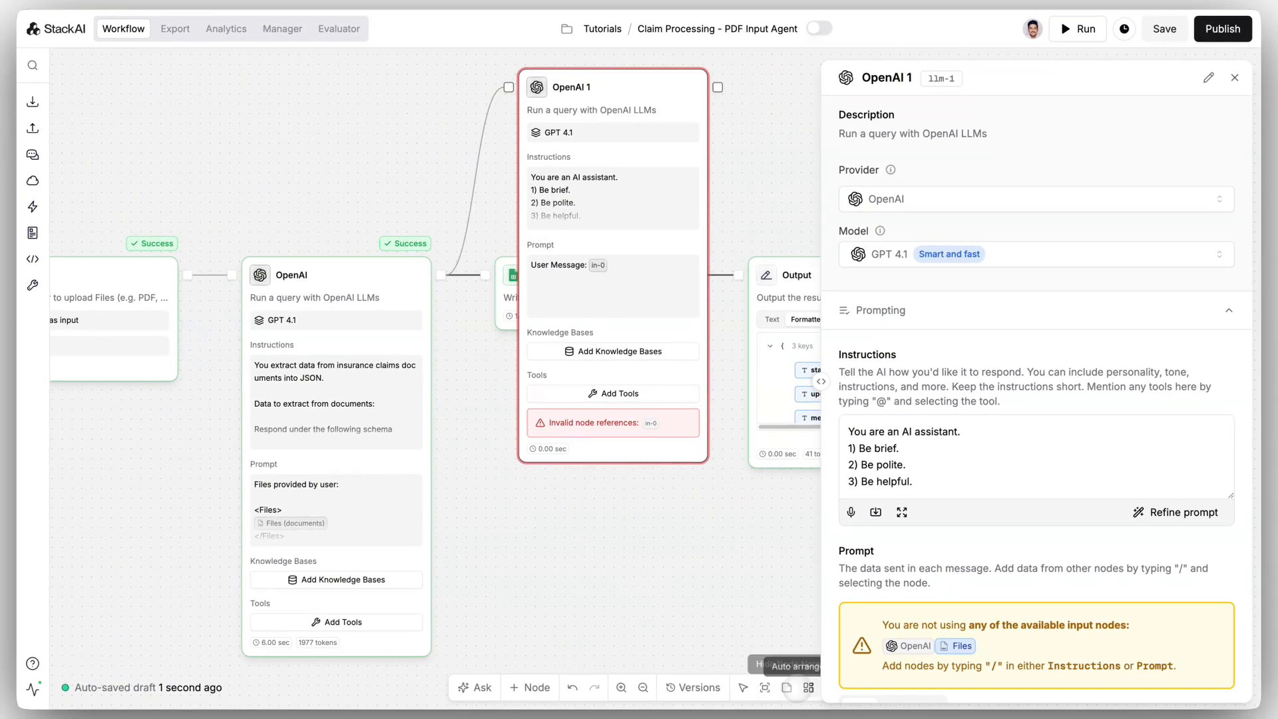
pyautogui.click(809, 687)
pyautogui.moveTo(620, 385); pyautogui.dragTo(607, 285)
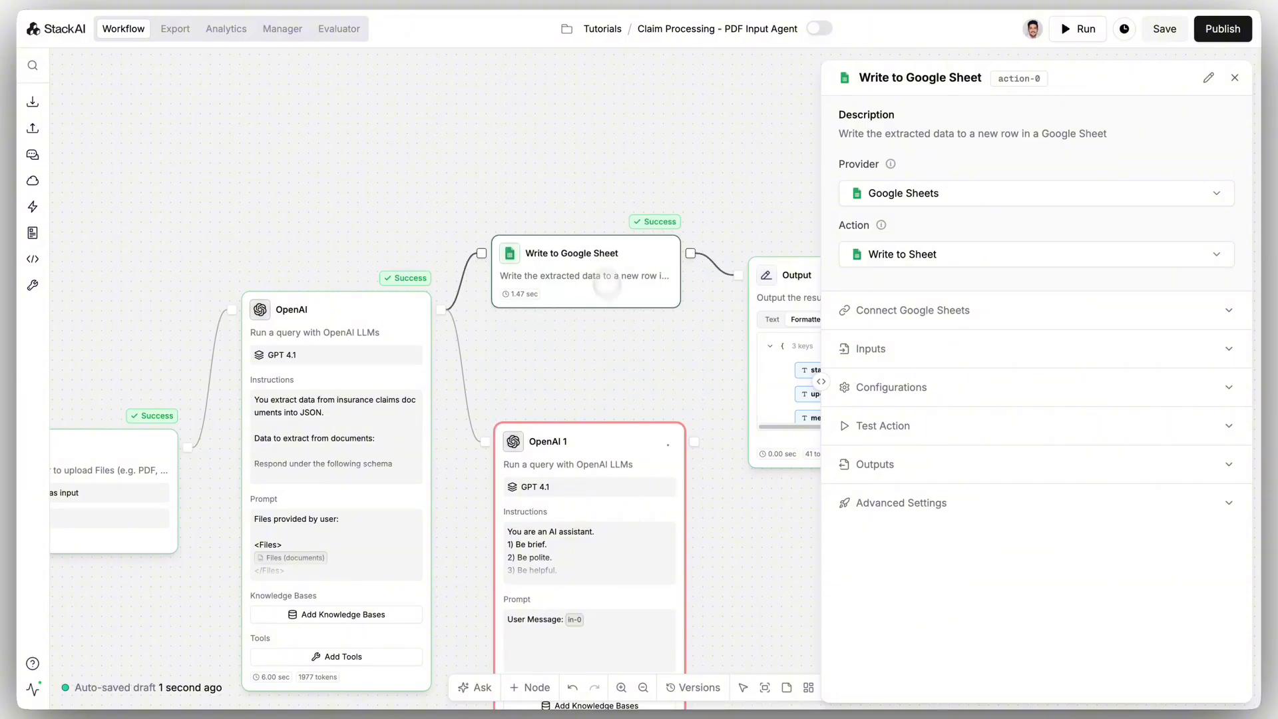
pyautogui.moveTo(774, 298); pyautogui.dragTo(774, 167)
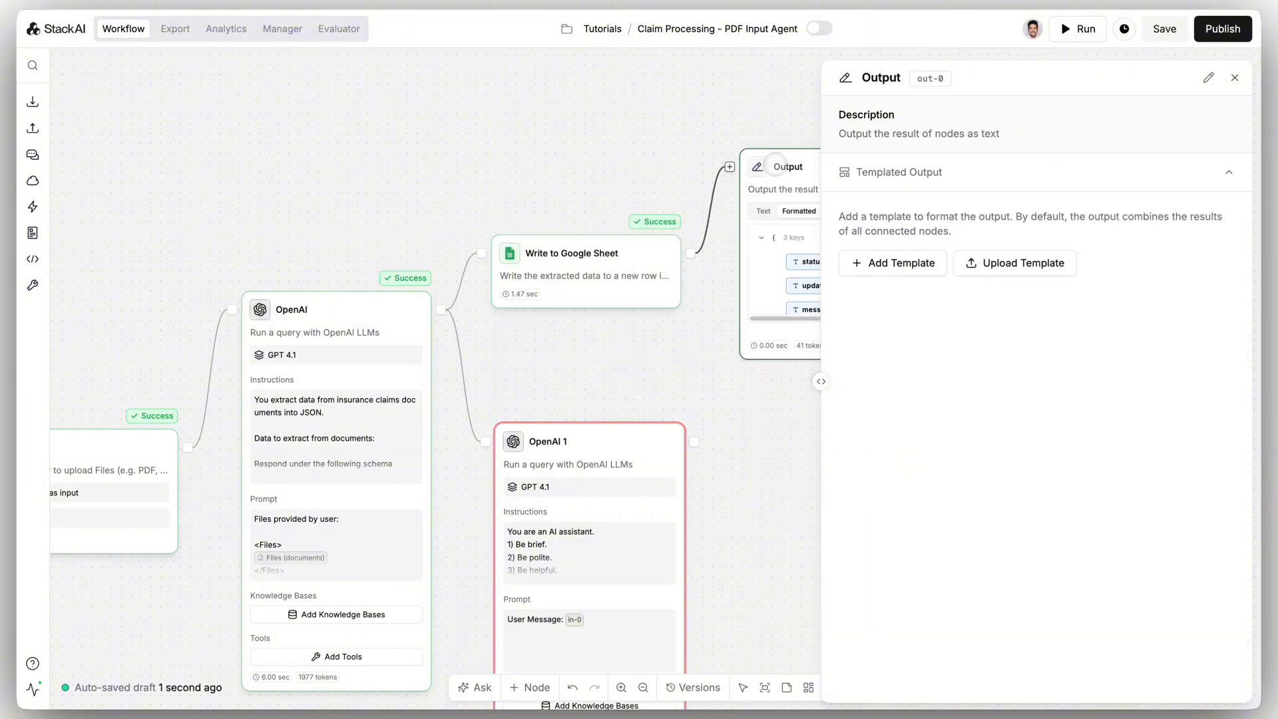
# Replace the OpenAI 1 node's instructions with "You write a claims analysis in Markdown based on the data."
pyautogui.scroll(-2, 770, 458)
pyautogui.moveTo(770, 459); pyautogui.dragTo(693, 290)
pyautogui.scroll(3, 648, 333)
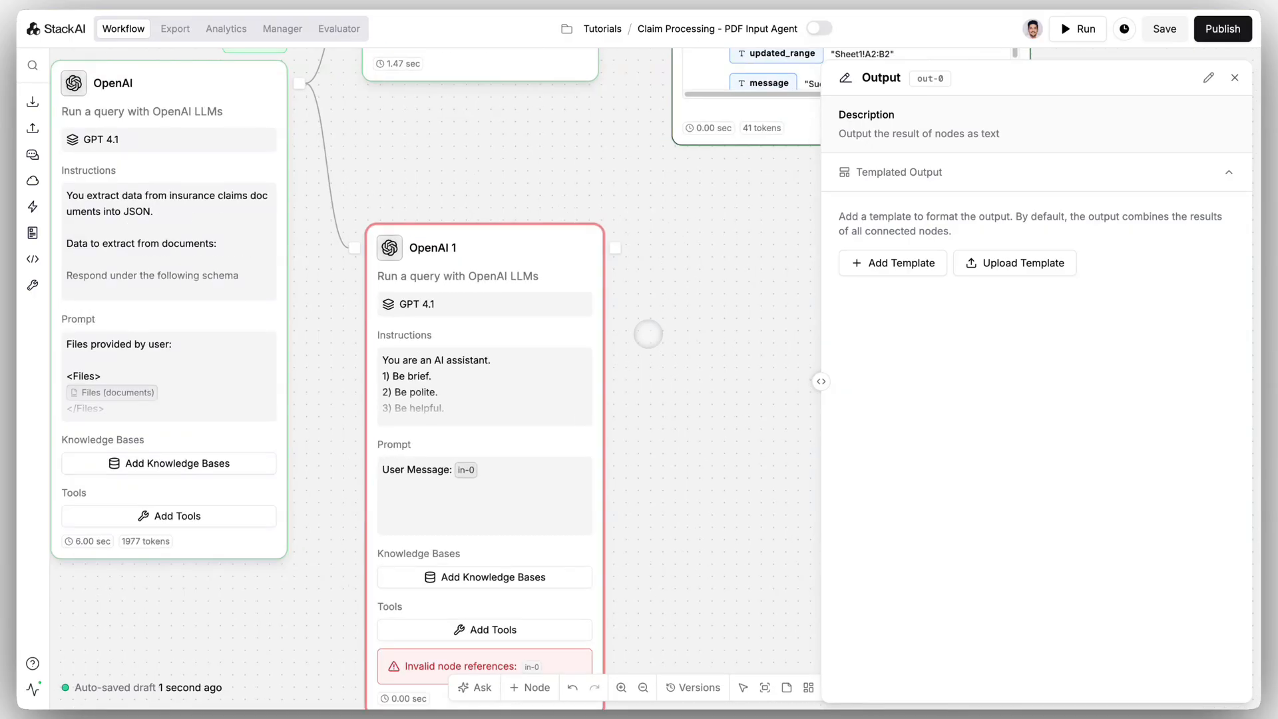
pyautogui.moveTo(647, 333); pyautogui.dragTo(675, 264)
pyautogui.scroll(-2, 677, 217)
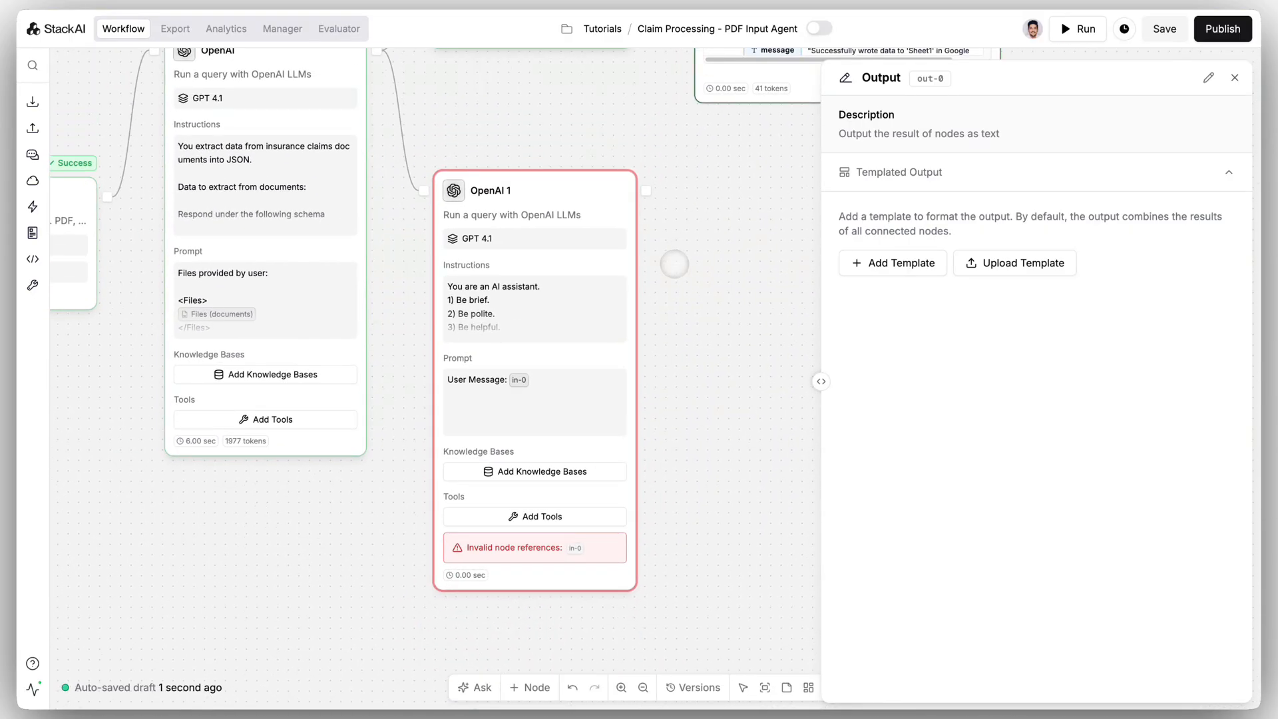
pyautogui.click(514, 312)
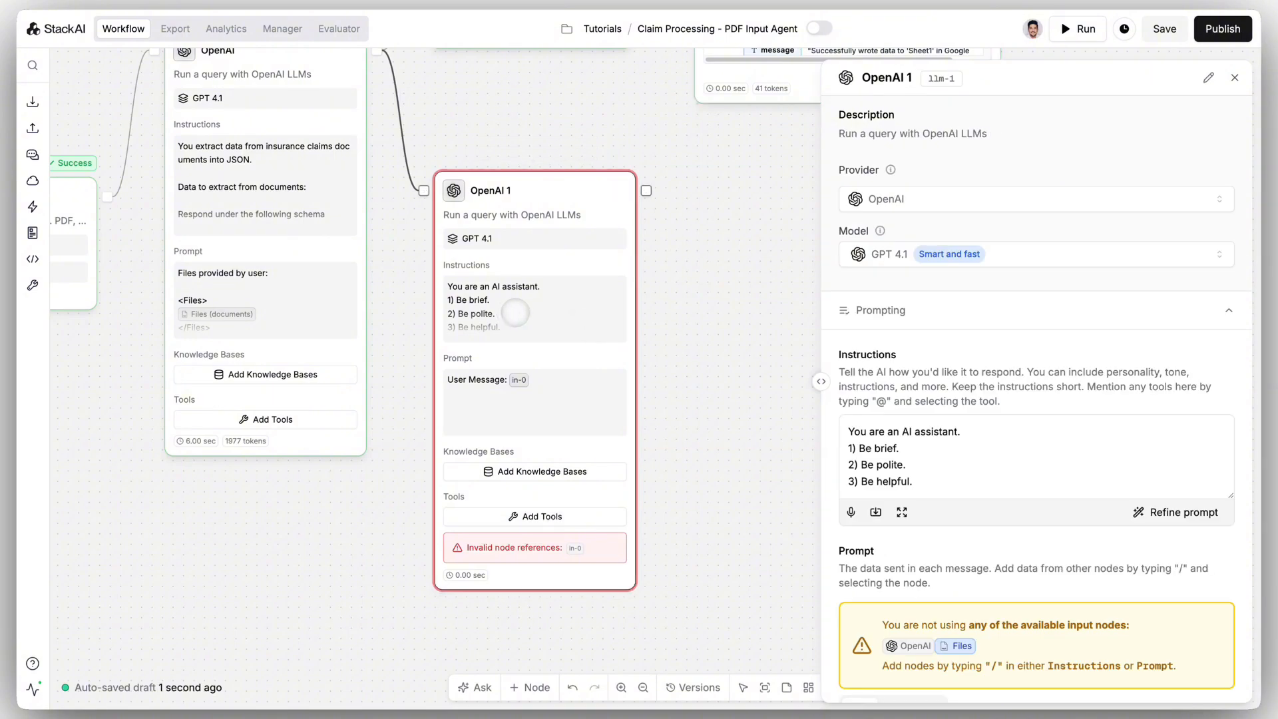
pyautogui.click(930, 483)
pyautogui.hotkey('ctrl', 'a')
pyautogui.press('BackSpace')
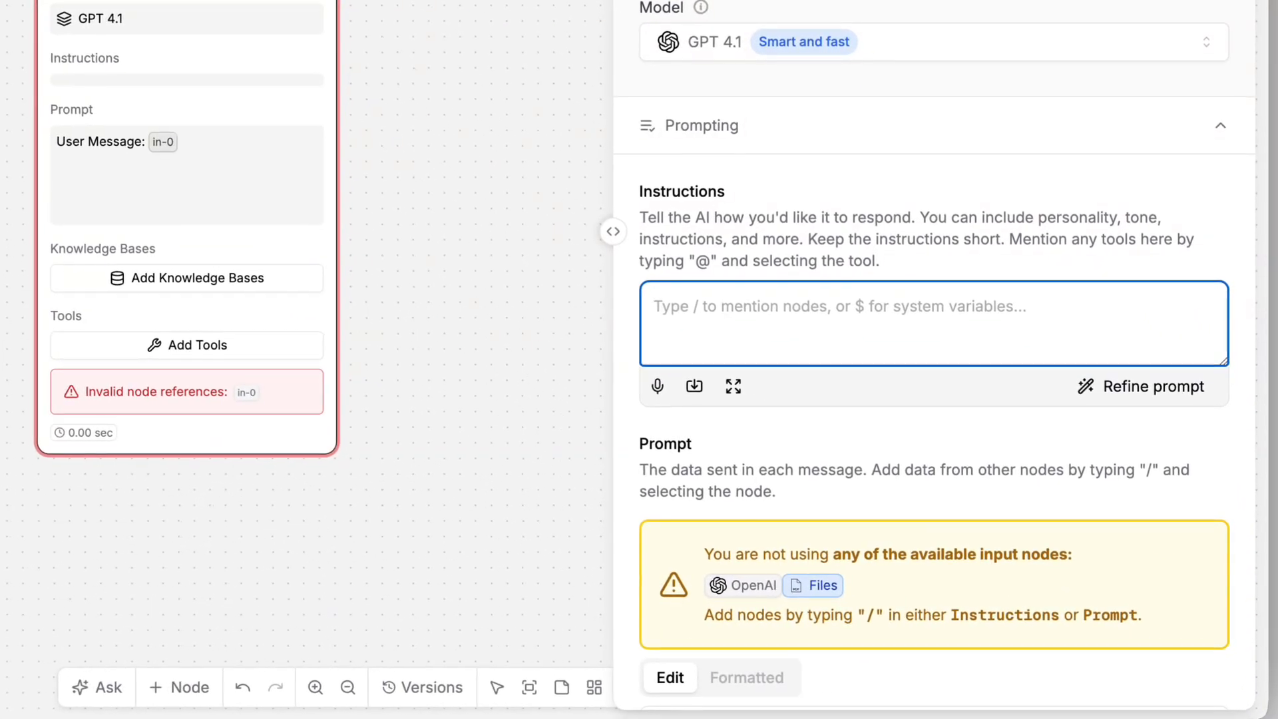
pyautogui.write('You write a claims analysis in Markdown based on the data.')
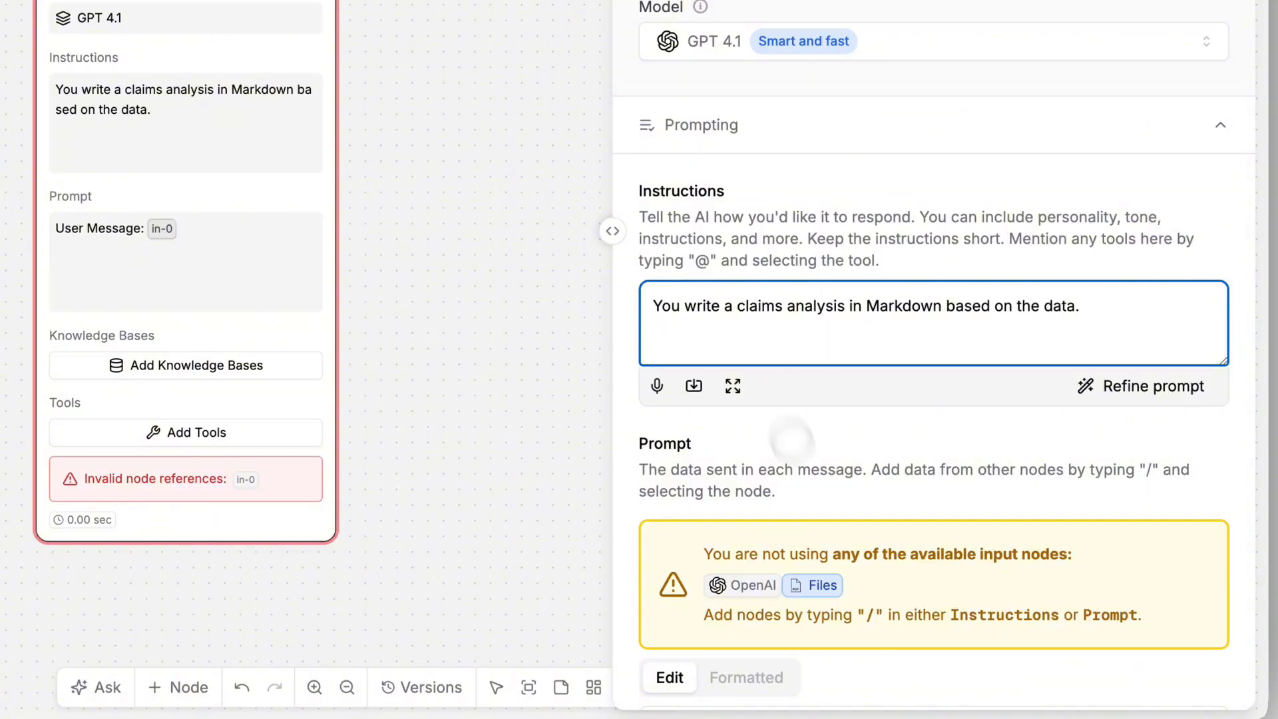
# Clear the default user message and its invalid in-0 reference from the OpenAI 1 node's prompt
pyautogui.scroll(-5, 908, 552)
pyautogui.click(887, 457)
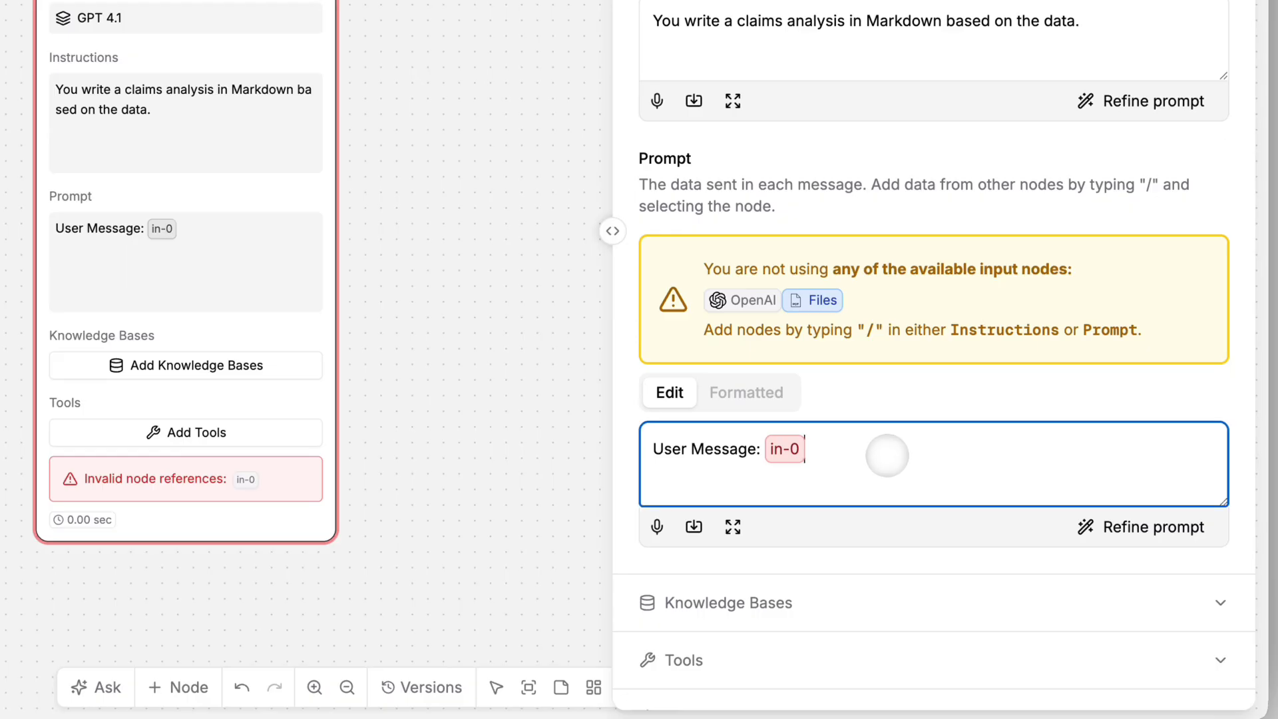
pyautogui.press('BackSpace')
pyautogui.press('BackSpace')
pyautogui.press('BackSpace')
pyautogui.press('BackSpace')
pyautogui.press('BackSpace')
pyautogui.press('BackSpace')
pyautogui.press('BackSpace')
pyautogui.press('BackSpace')
pyautogui.press('BackSpace')
pyautogui.press('BackSpace')
pyautogui.press('BackSpace')
pyautogui.press('BackSpace')
pyautogui.press('BackSpace')
pyautogui.press('BackSpace')
pyautogui.press('BackSpace')
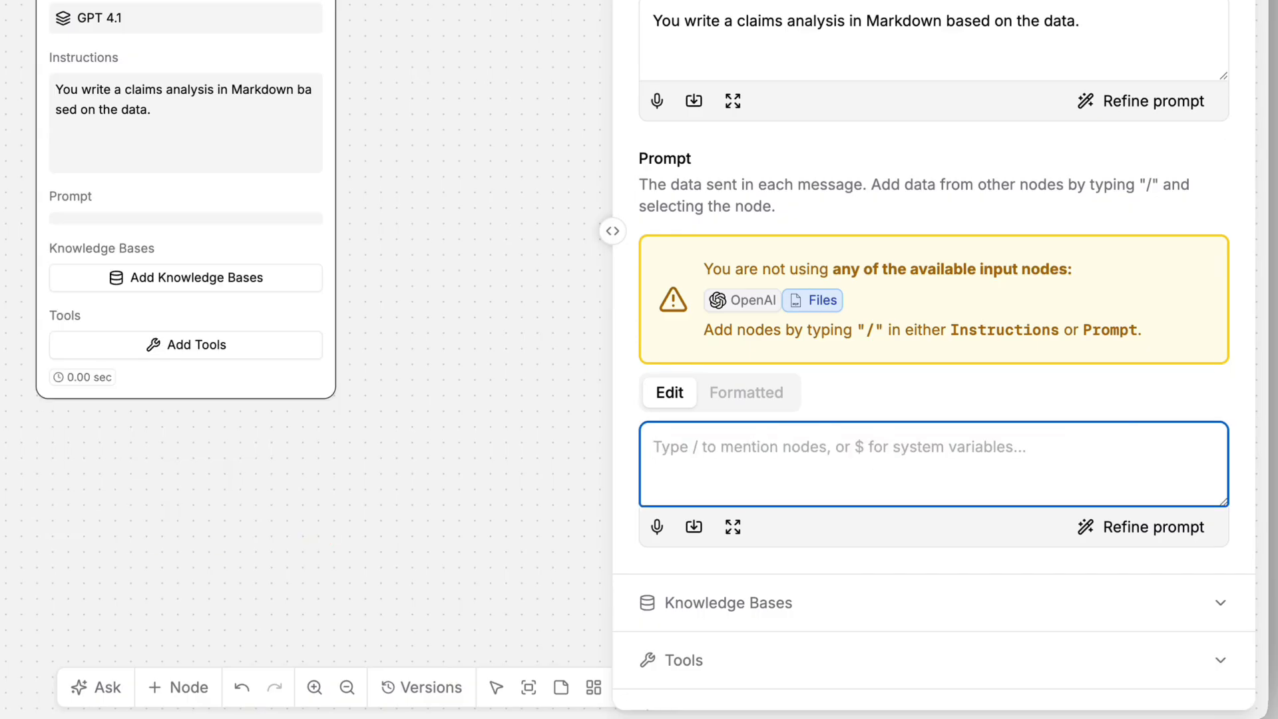
pyautogui.write('Ex')
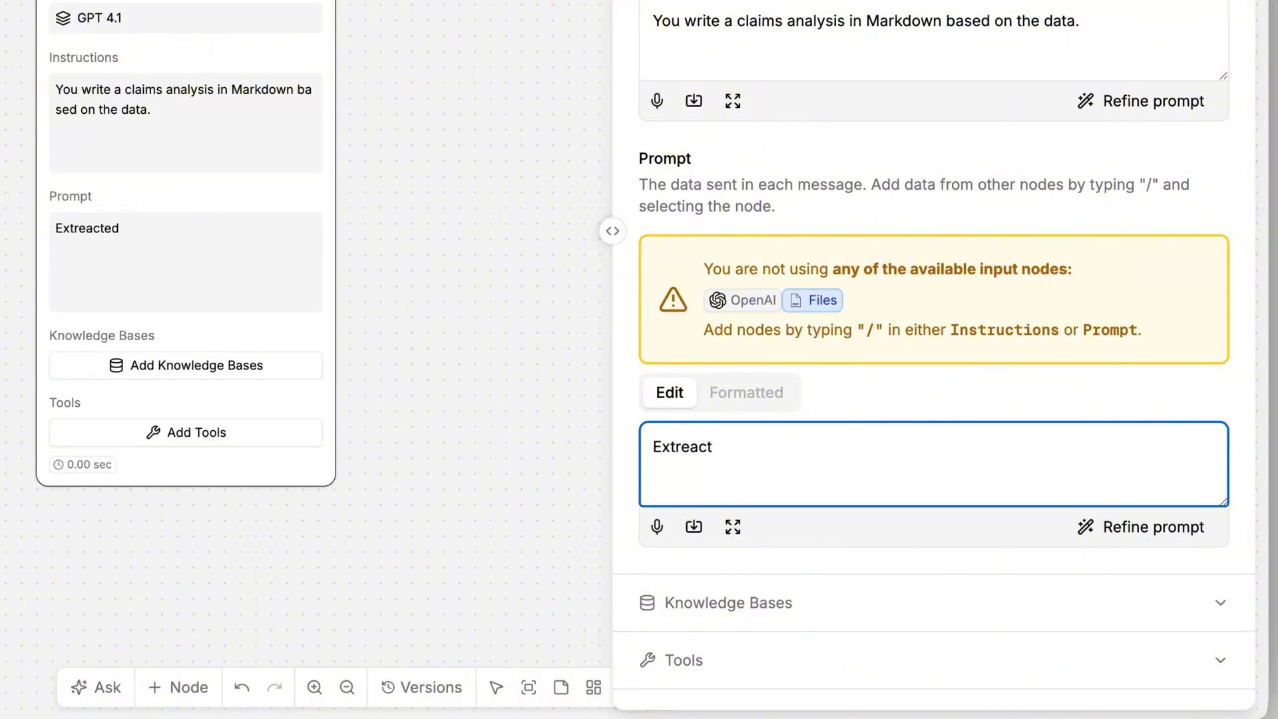
pyautogui.write('traxcte')
pyautogui.hotkey('ctrl', 'a')
pyautogui.press('BackSpace')
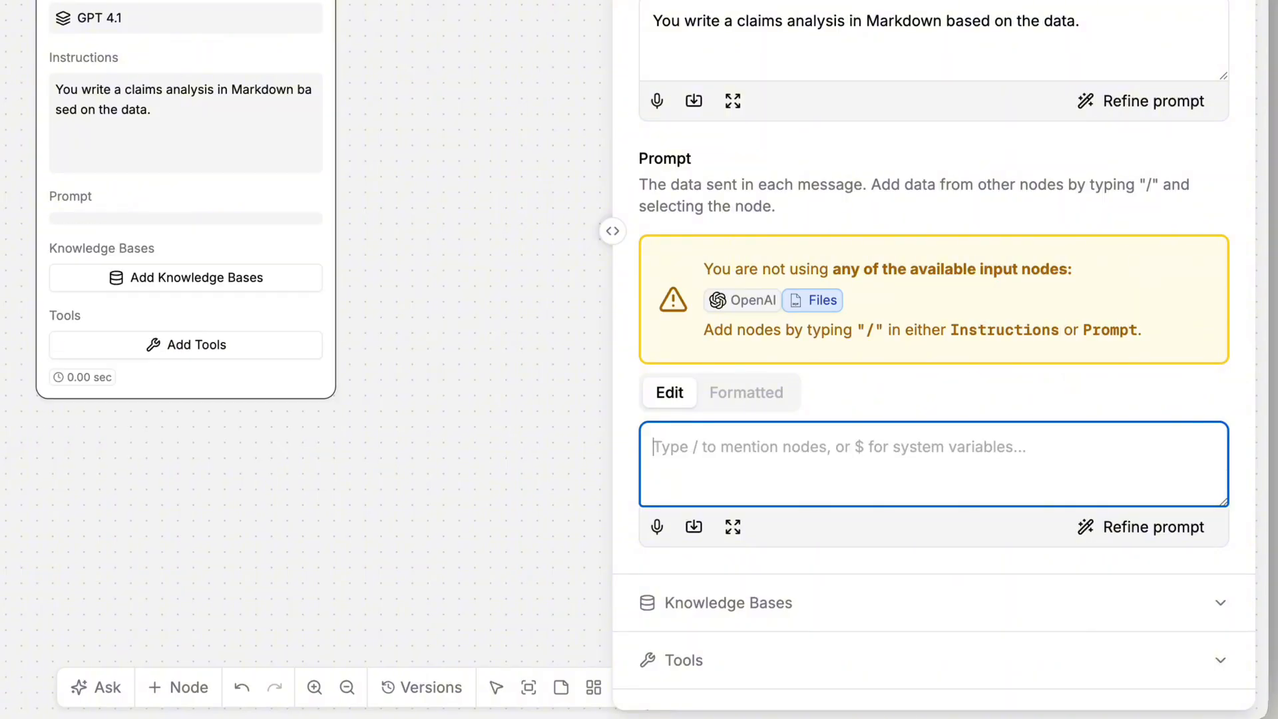
# Set the OpenAI 1 prompt to "Extracted claims data:" followed by a reference to OpenAI (completion), and close the node's settings
pyautogui.write('Extracted claims data')
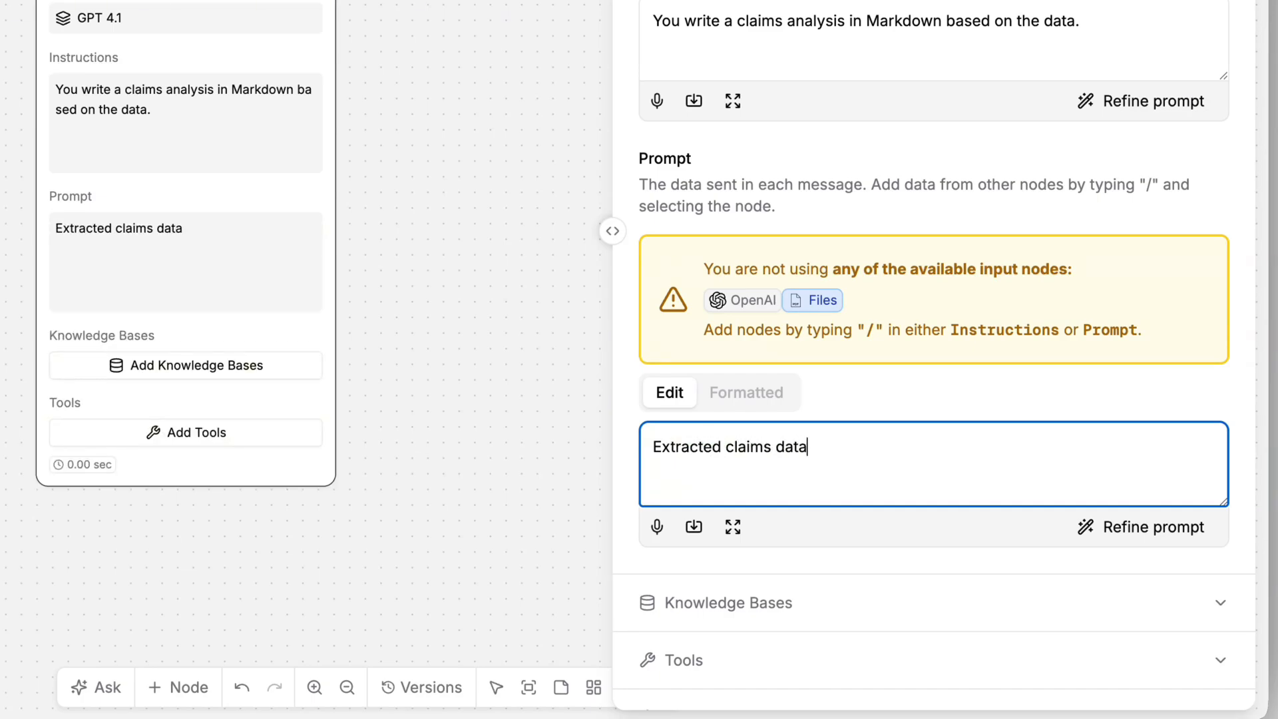
pyautogui.write('/')
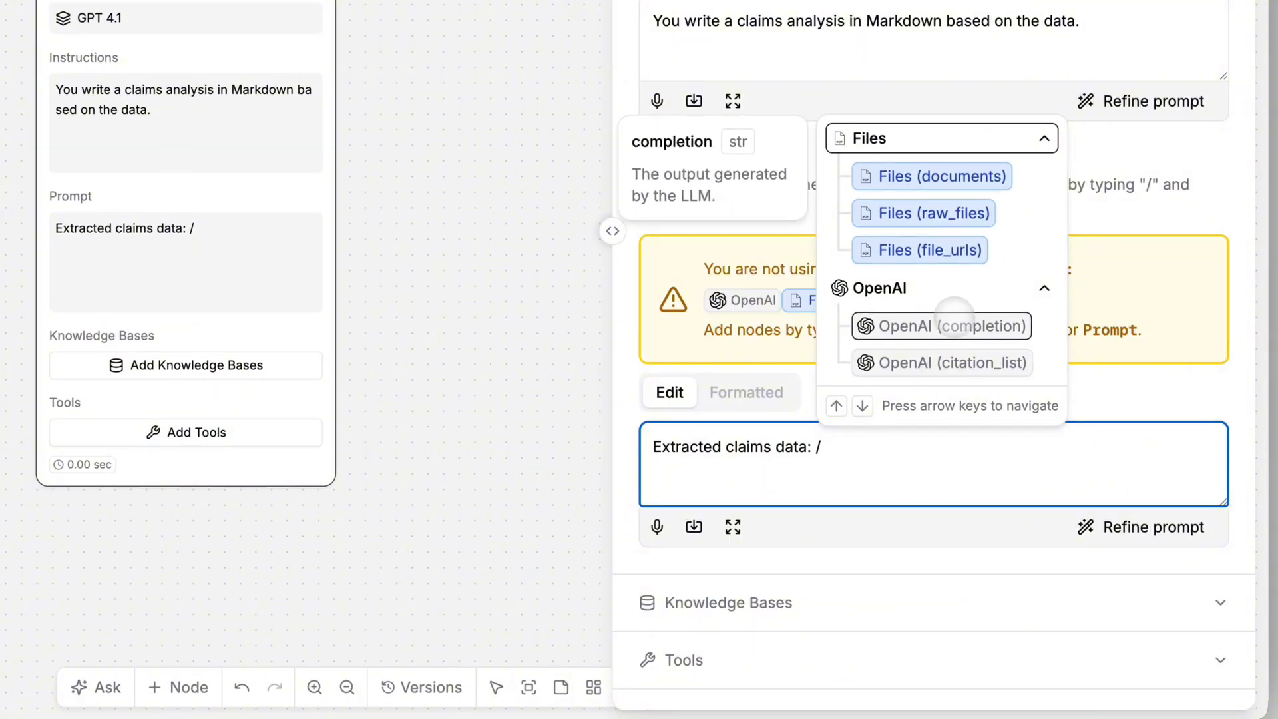
pyautogui.click(954, 320)
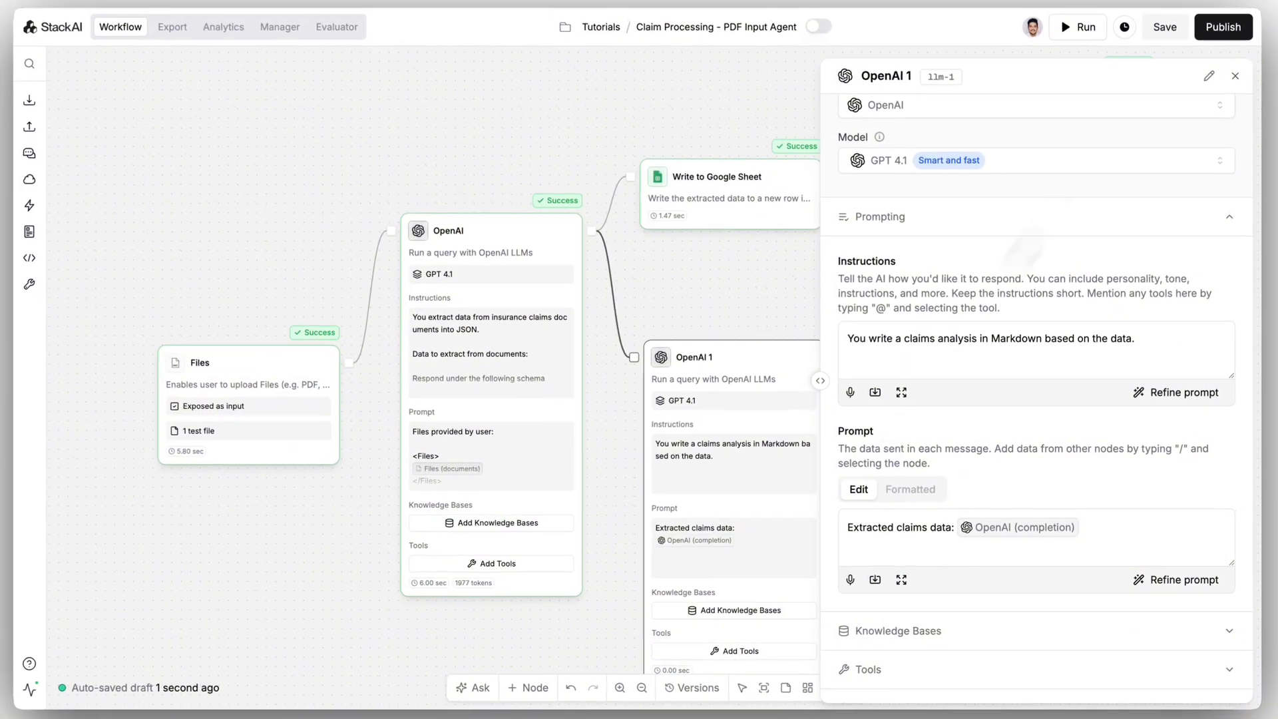
pyautogui.click(1234, 77)
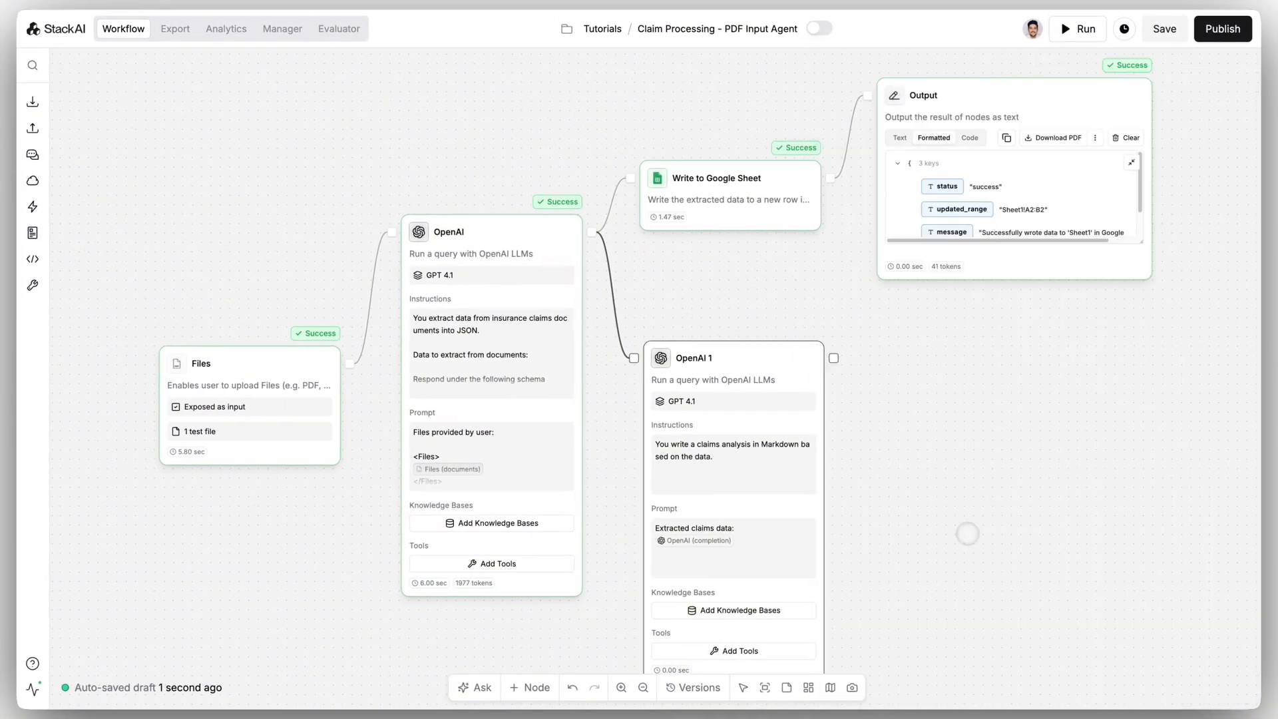
# Add an Output node connected to the OpenAI 1 node's output and close its settings without adding a template
pyautogui.moveTo(965, 530); pyautogui.dragTo(832, 508)
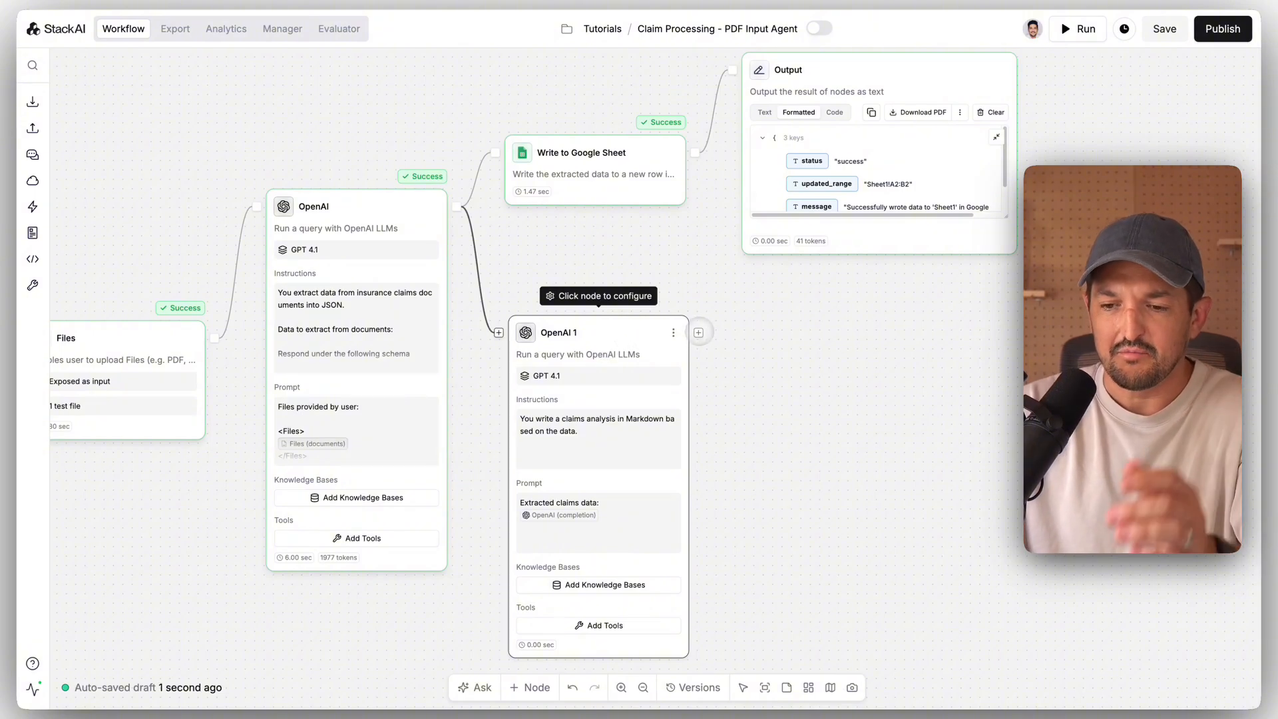
pyautogui.click(699, 332)
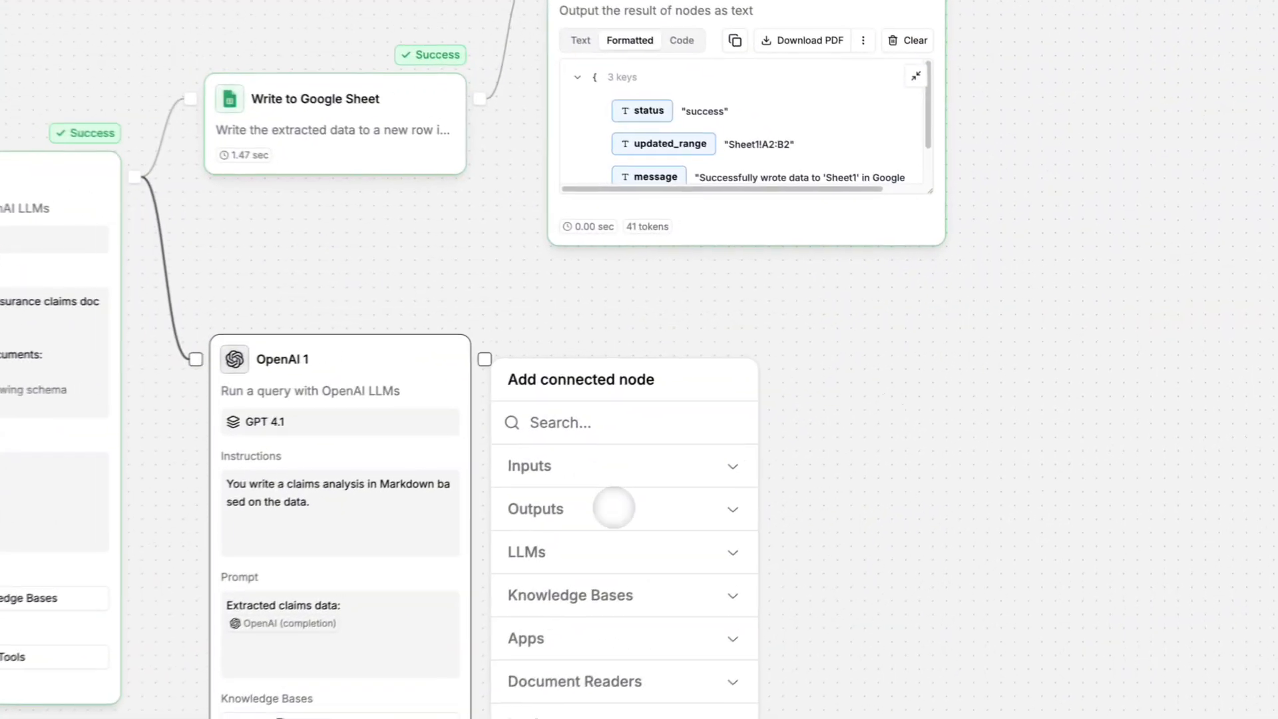
pyautogui.click(729, 452)
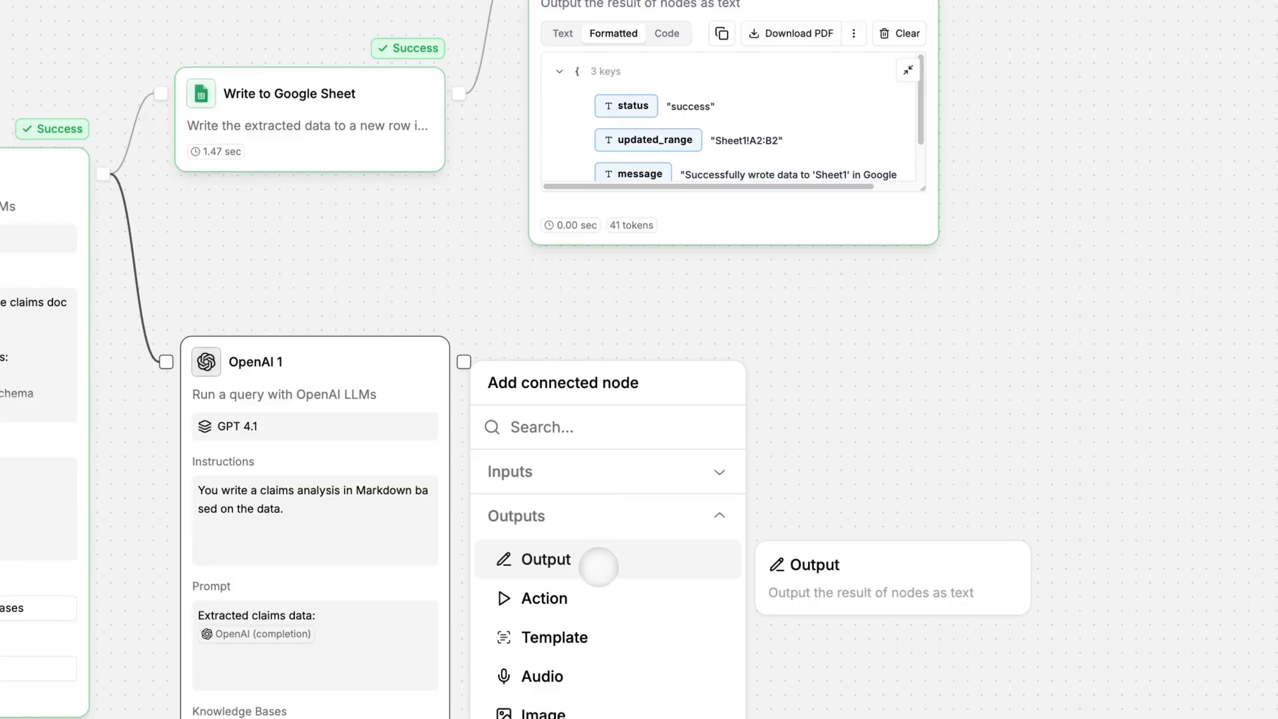
pyautogui.click(599, 566)
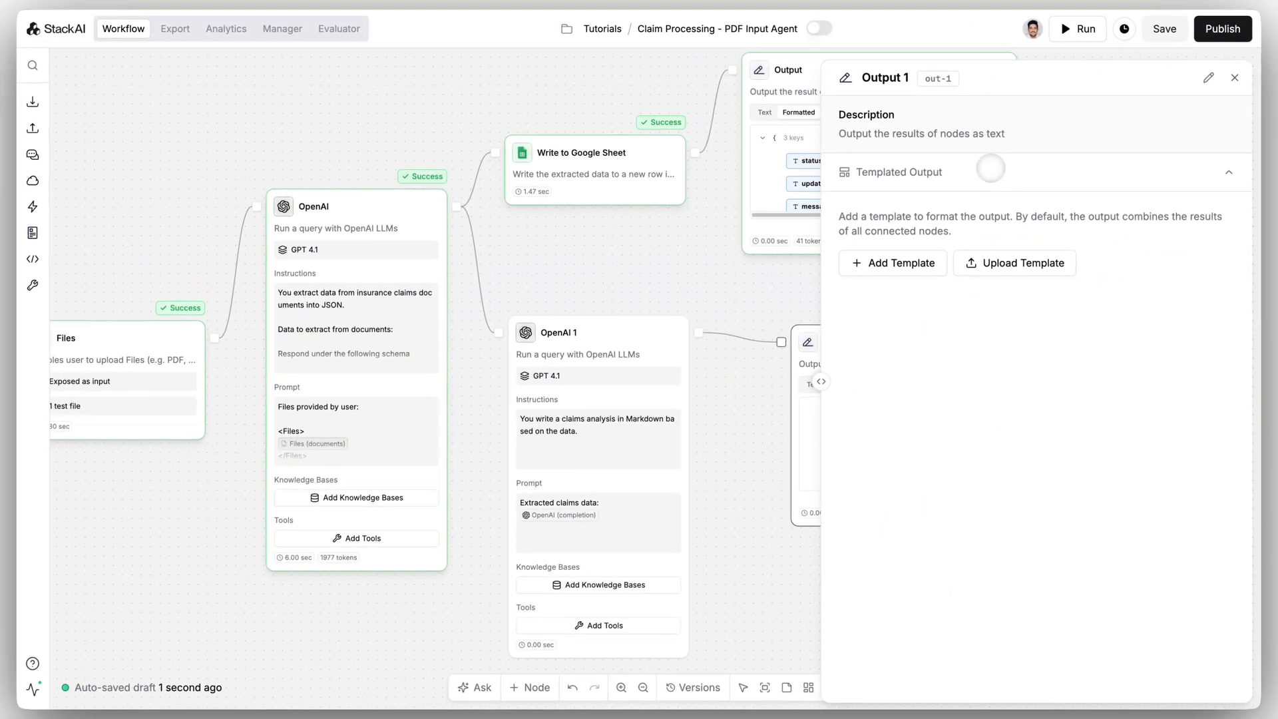
pyautogui.click(991, 169)
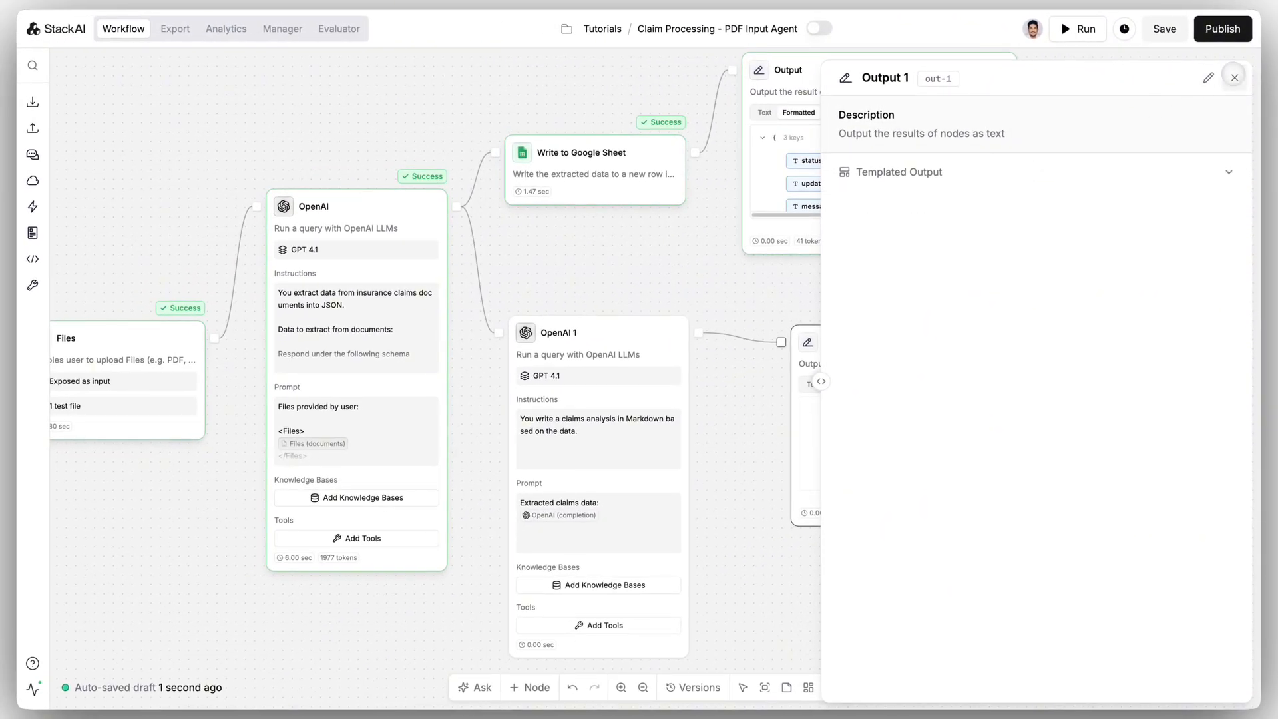
pyautogui.click(1235, 77)
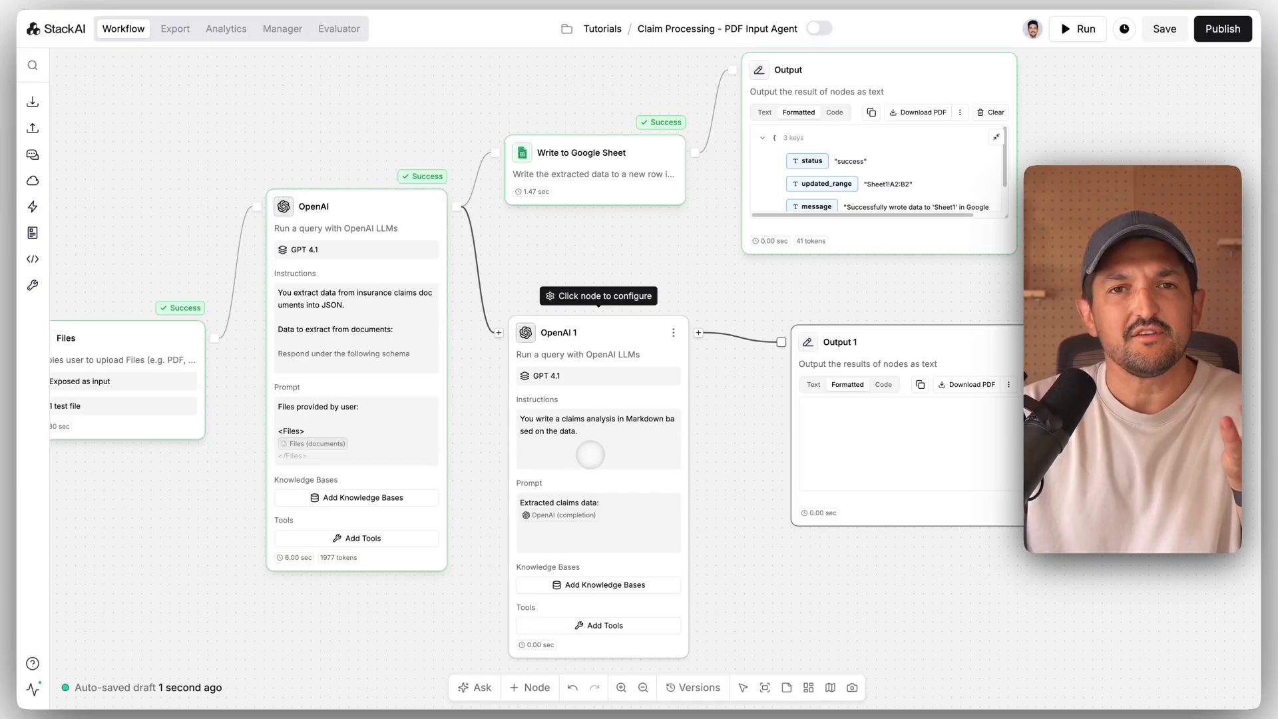
# Run the workflow with the new claims analysis branch
pyautogui.click(1079, 28)
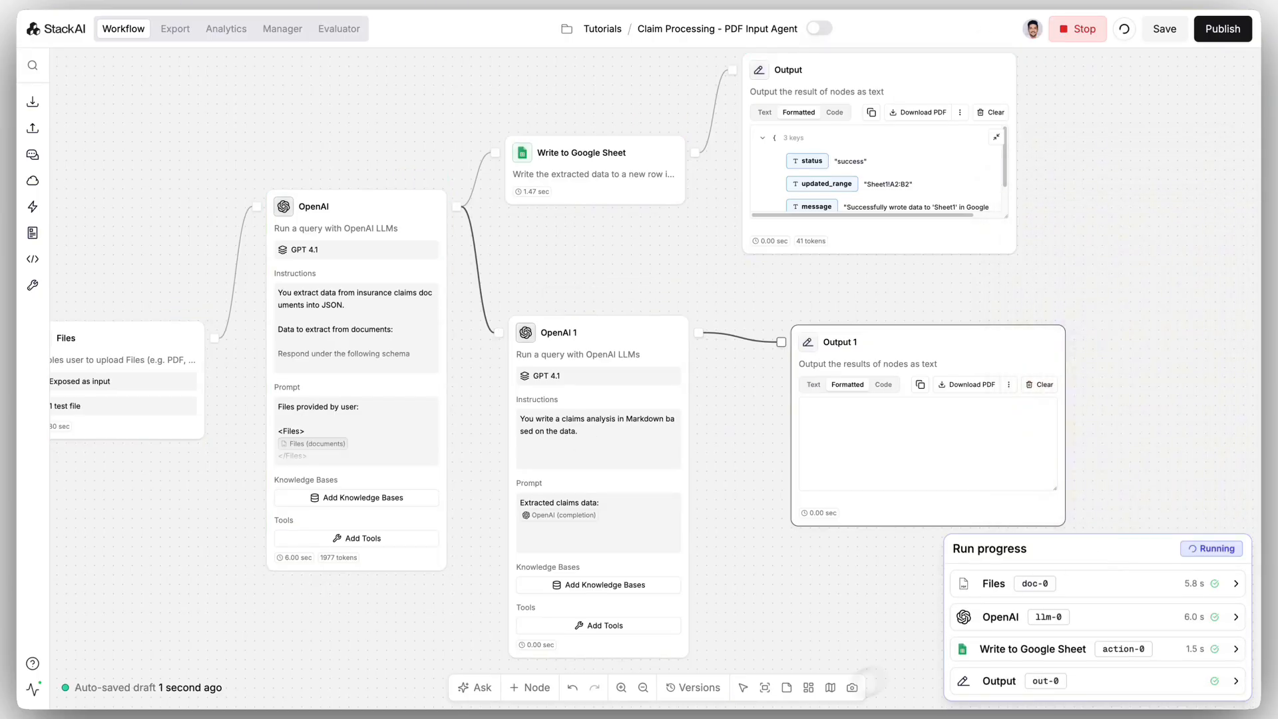
pyautogui.click(765, 688)
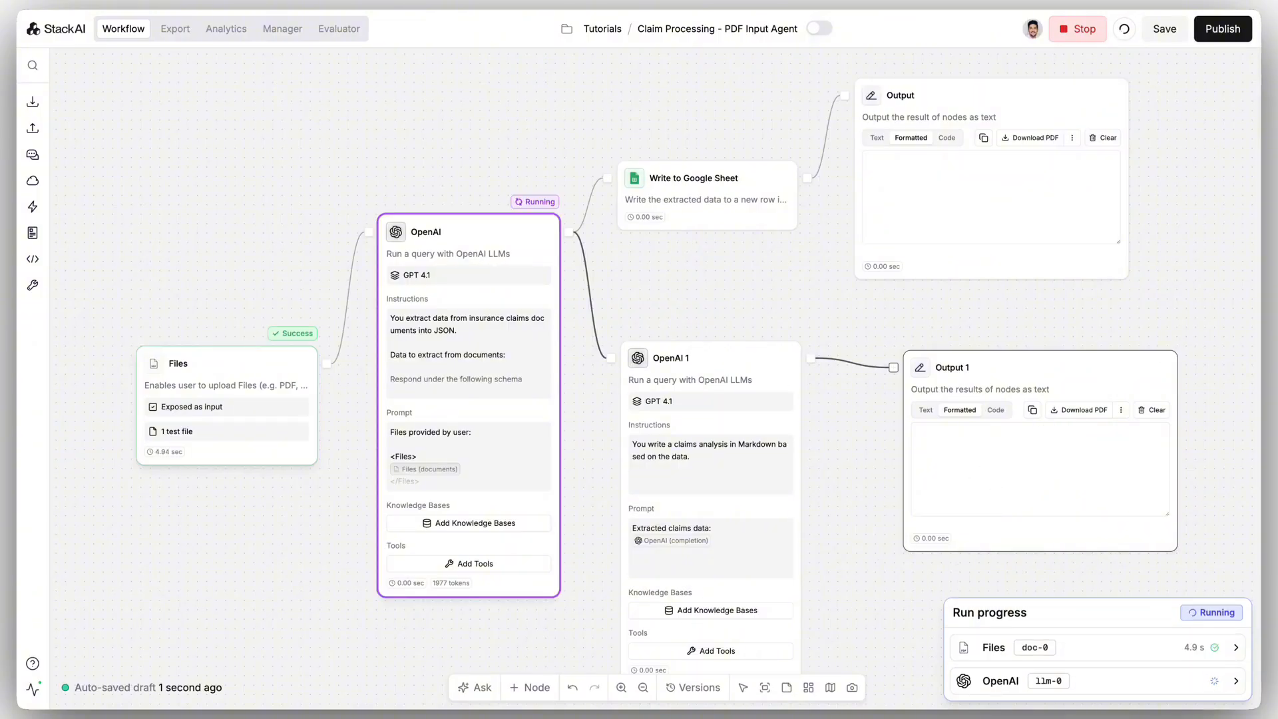
pyautogui.moveTo(880, 310); pyautogui.dragTo(617, 241)
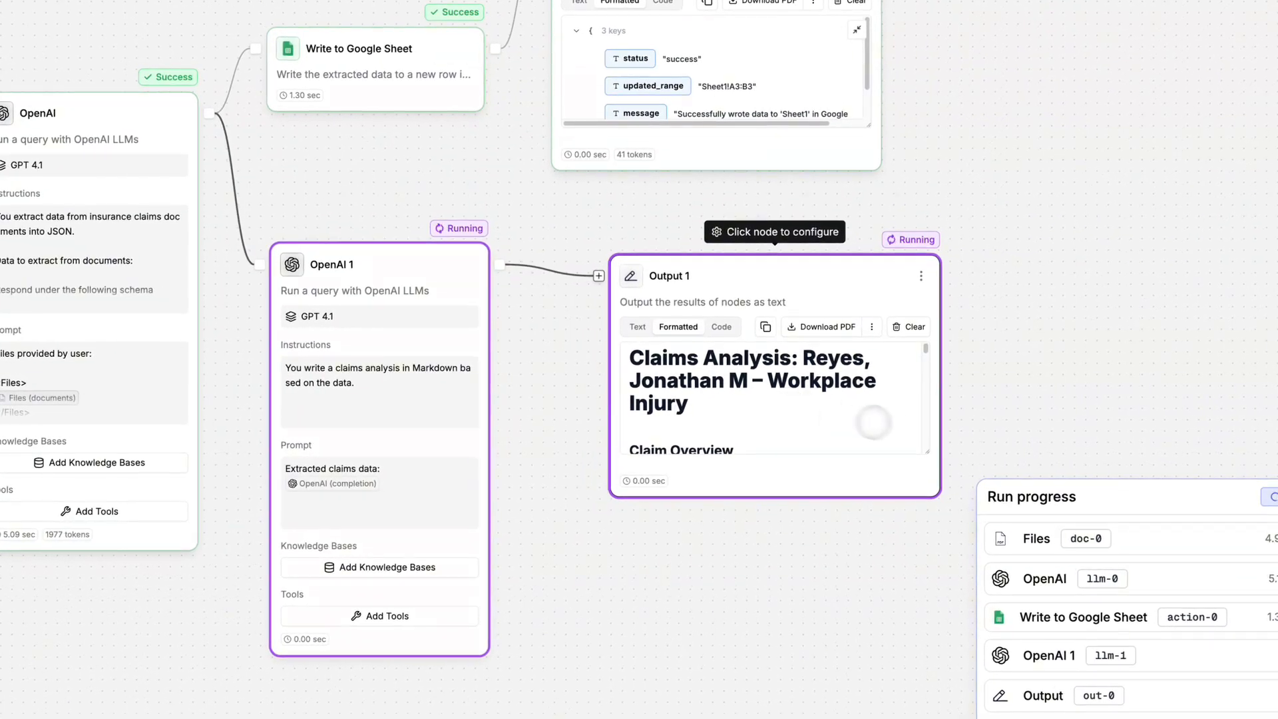
# Enlarge the result area of the Output 1 node in both width and height so the analysis is easier to read
pyautogui.moveTo(926, 450); pyautogui.dragTo(1025, 578)
pyautogui.scroll(-1, 823, 469)
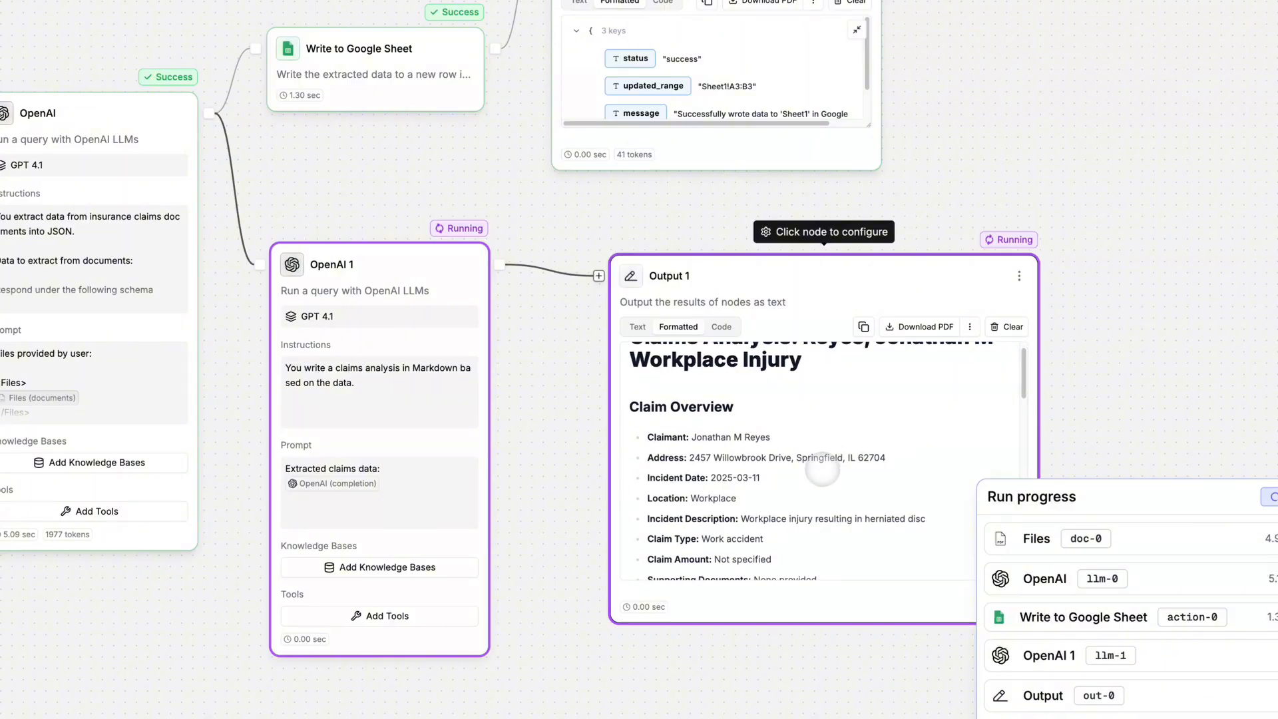
pyautogui.moveTo(949, 166); pyautogui.dragTo(710, 51)
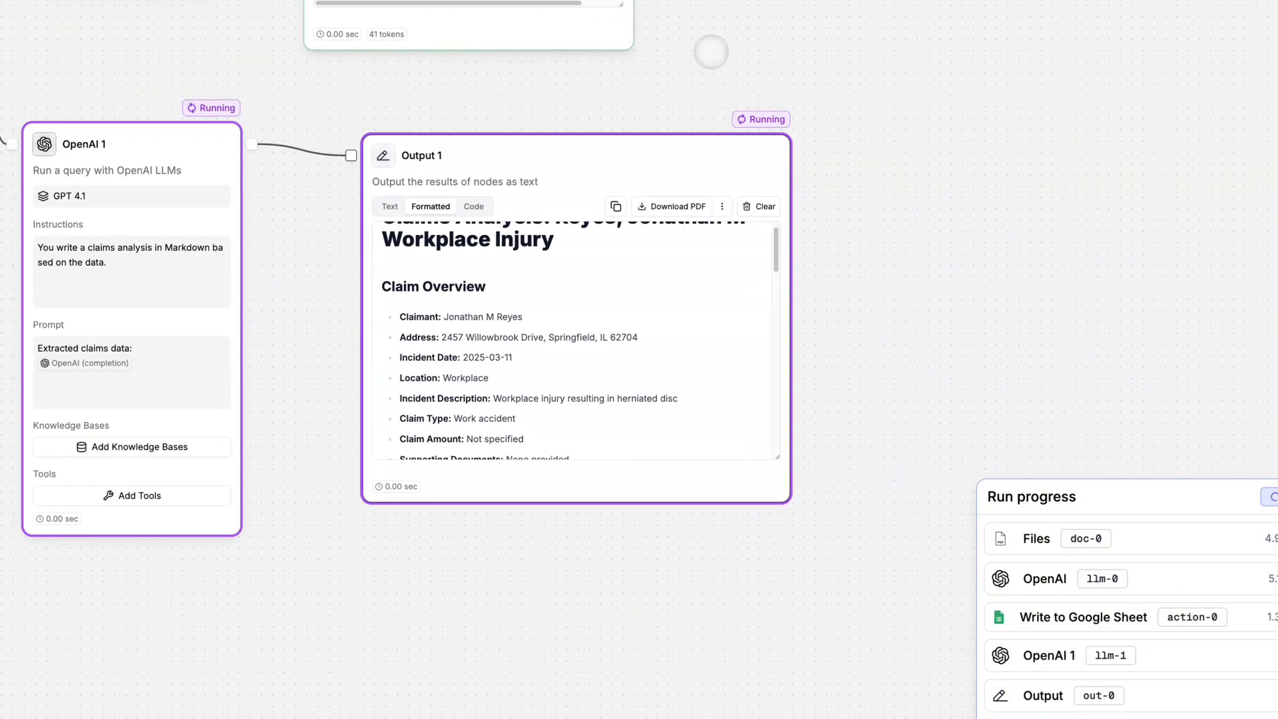
pyautogui.moveTo(777, 453); pyautogui.dragTo(900, 556)
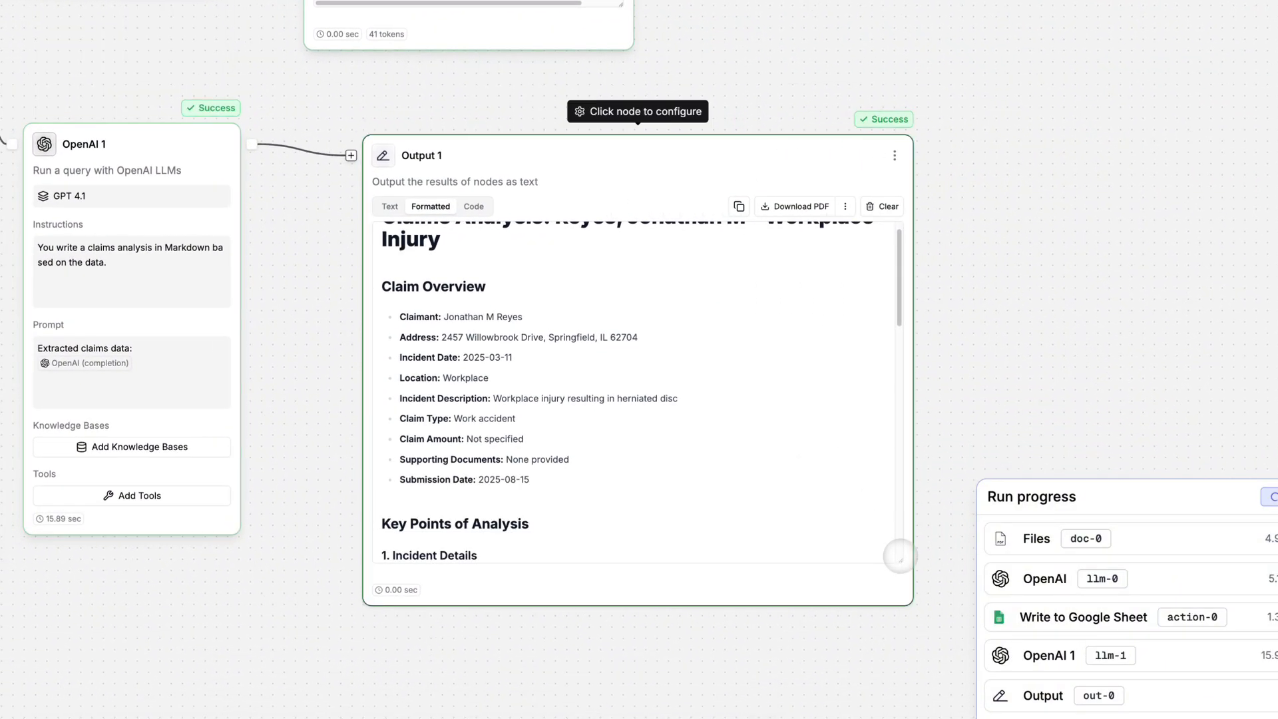
# Read through the generated claims analysis in Output 1, from the claim overview to the potential issues and recommendations
pyautogui.scroll(1, 636, 420)
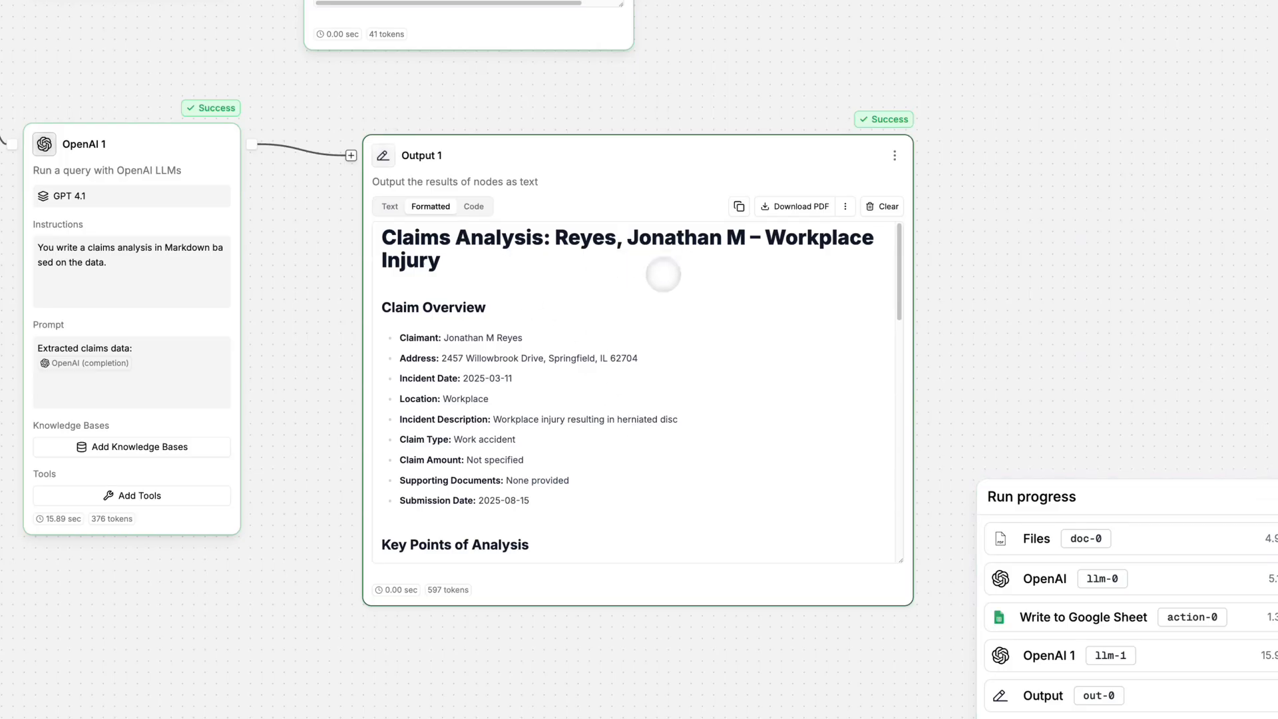
pyautogui.scroll(-5, 649, 451)
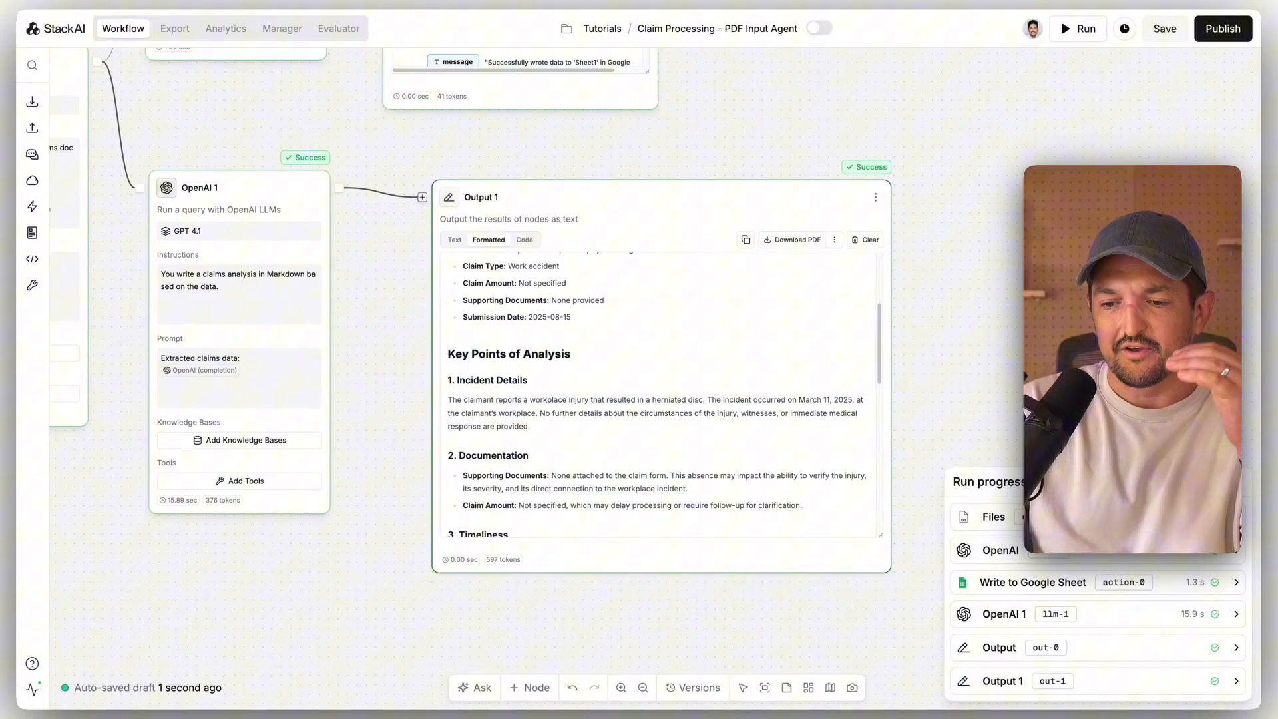
pyautogui.scroll(-3, 661, 394)
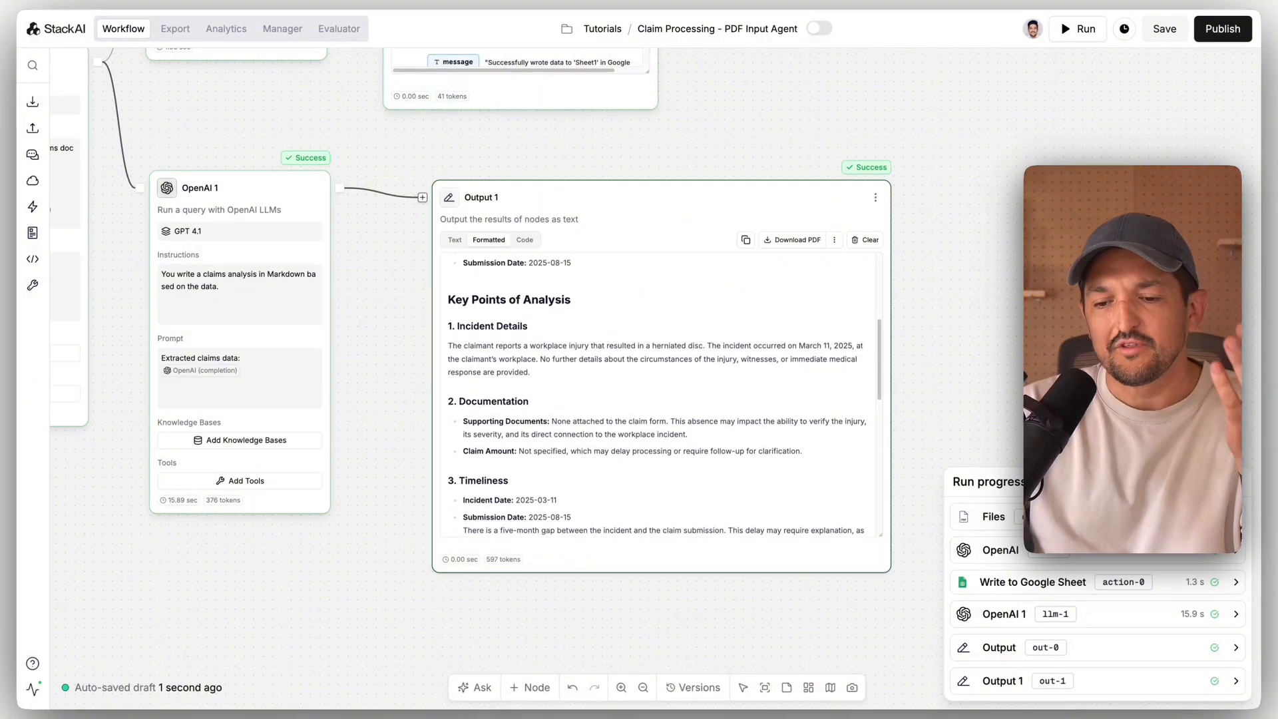
pyautogui.scroll(-3, 661, 394)
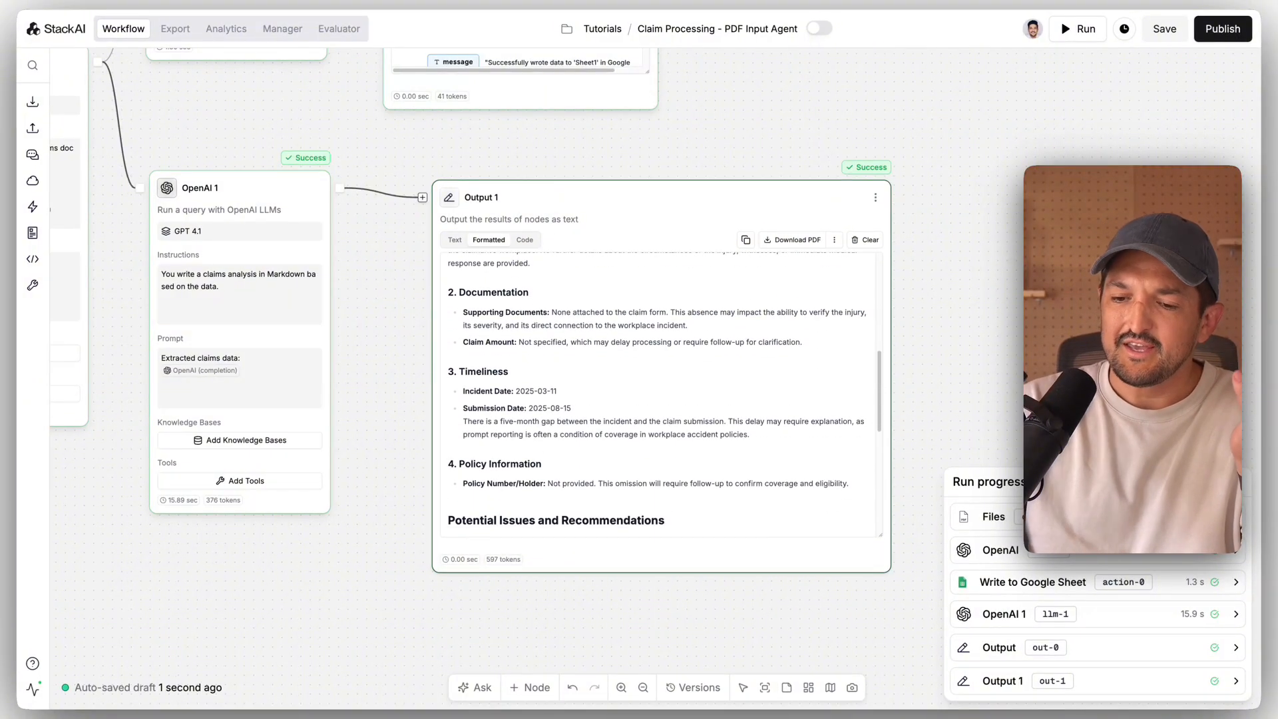
pyautogui.scroll(-3, 661, 394)
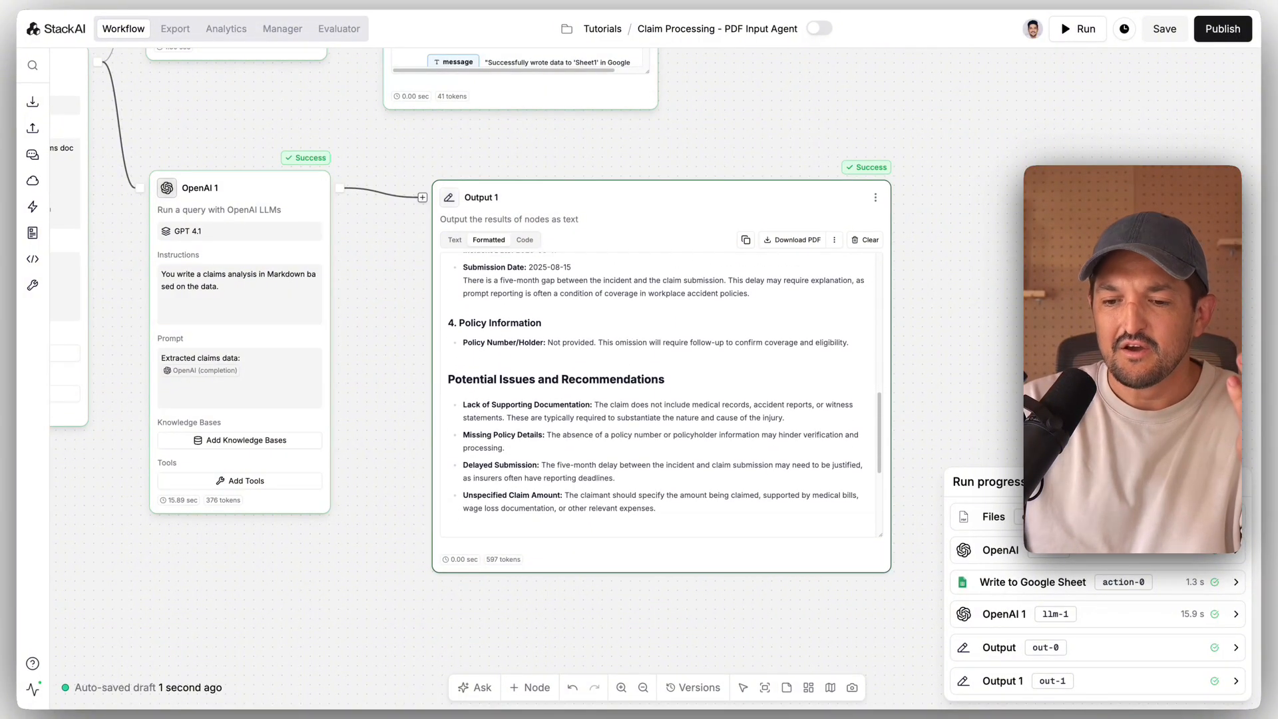